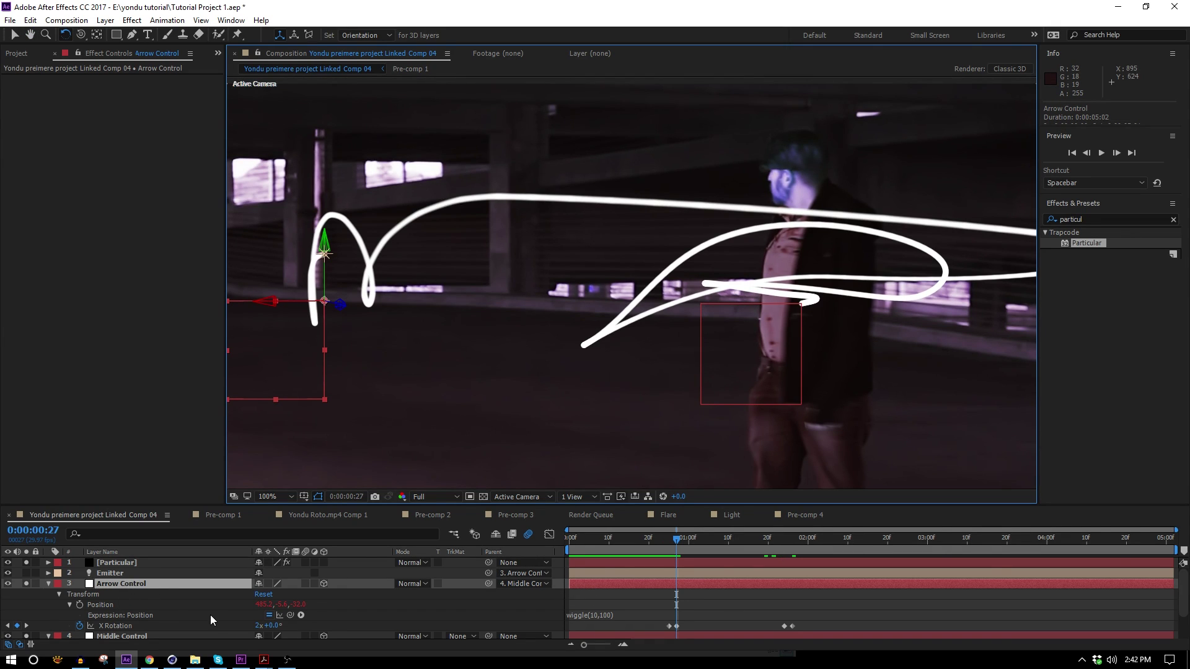
- Convert the wiggle expression on the Arrow Control layer's Position into keyframes
left_click(80, 605)
right_click(676, 605)
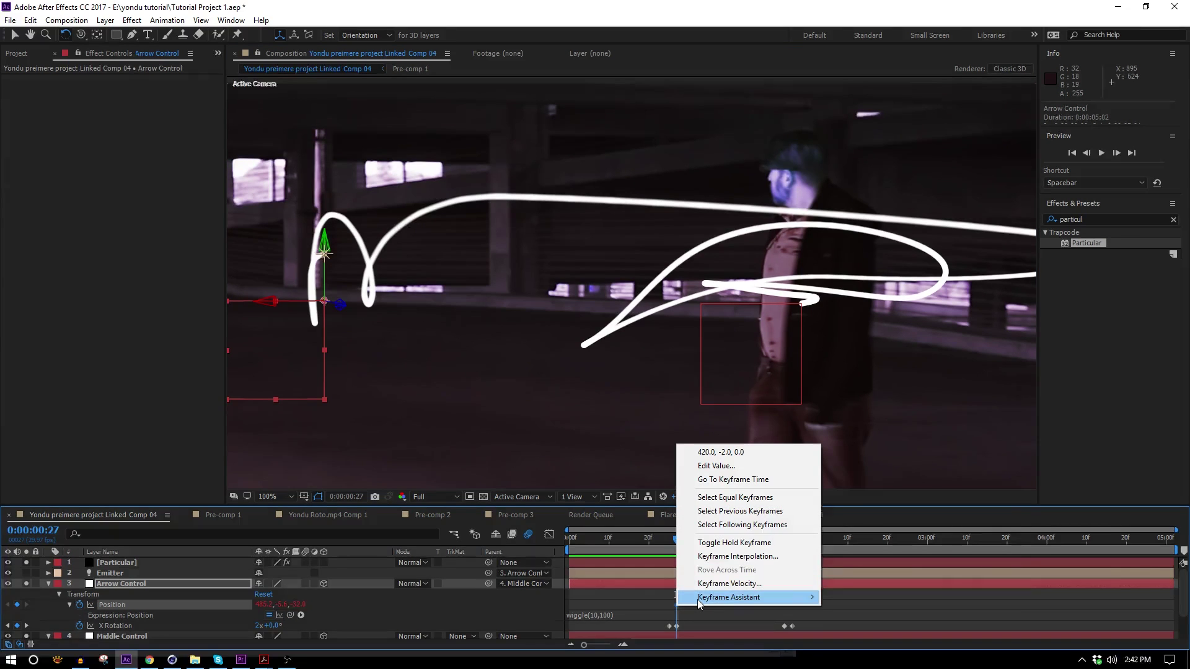
mouse_move(699, 604)
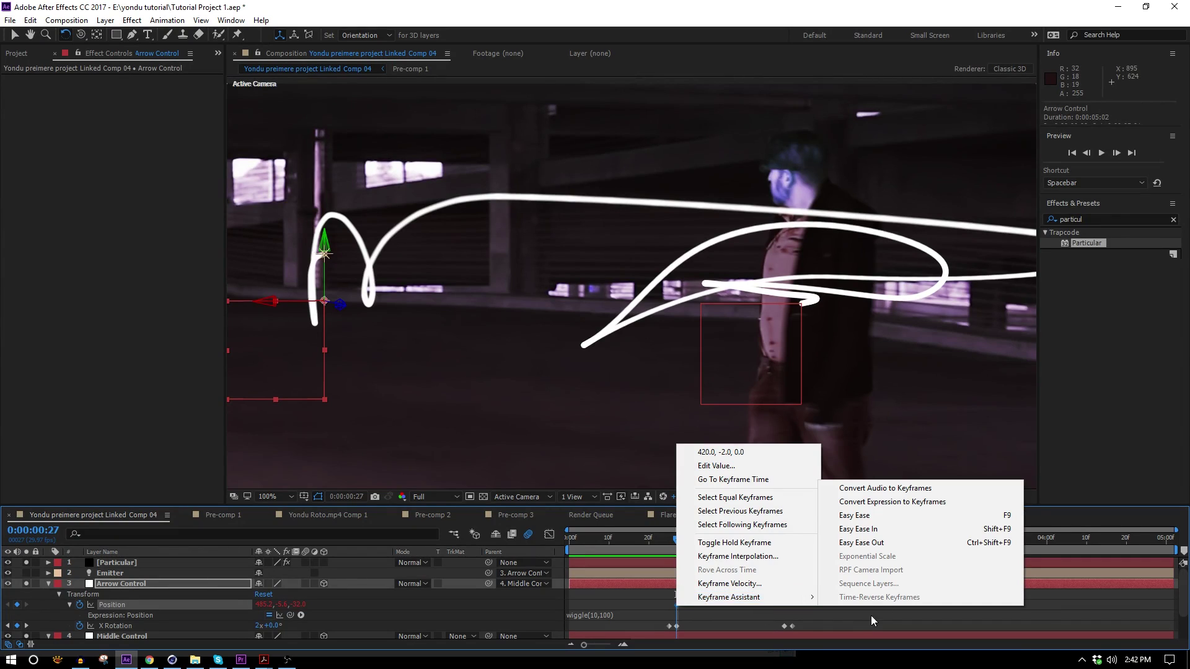
left_click(892, 502)
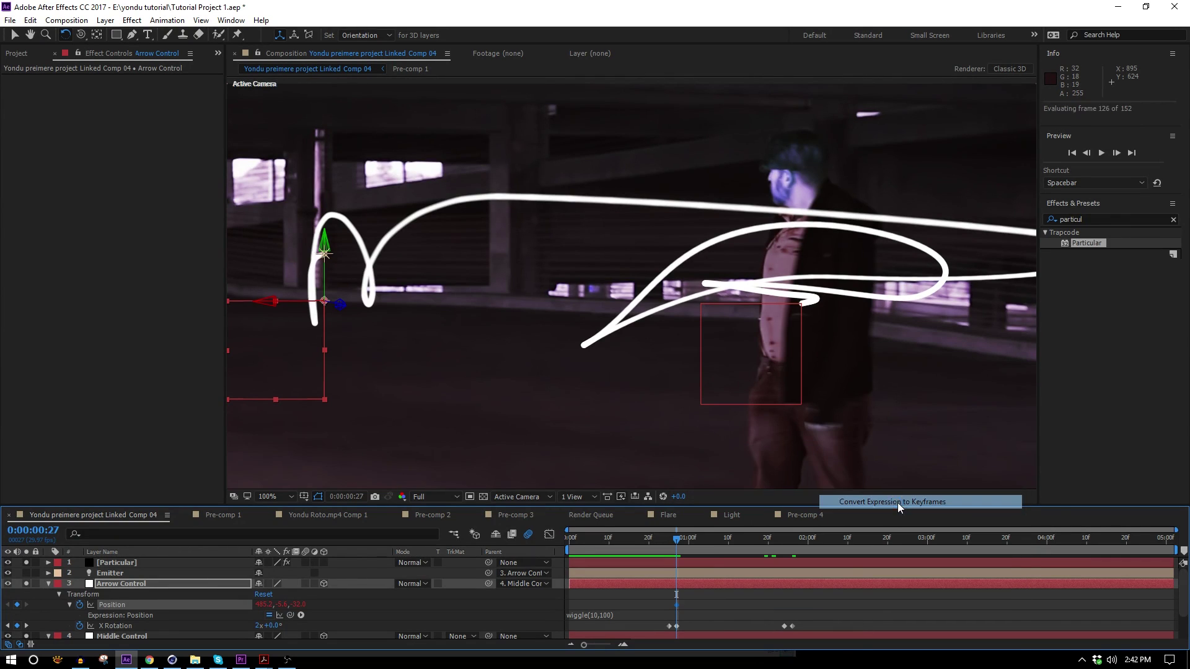
left_click(707, 627)
- Play and scrub the composition to examine the arrow trail's motion after the keyframe conversion
key("space")
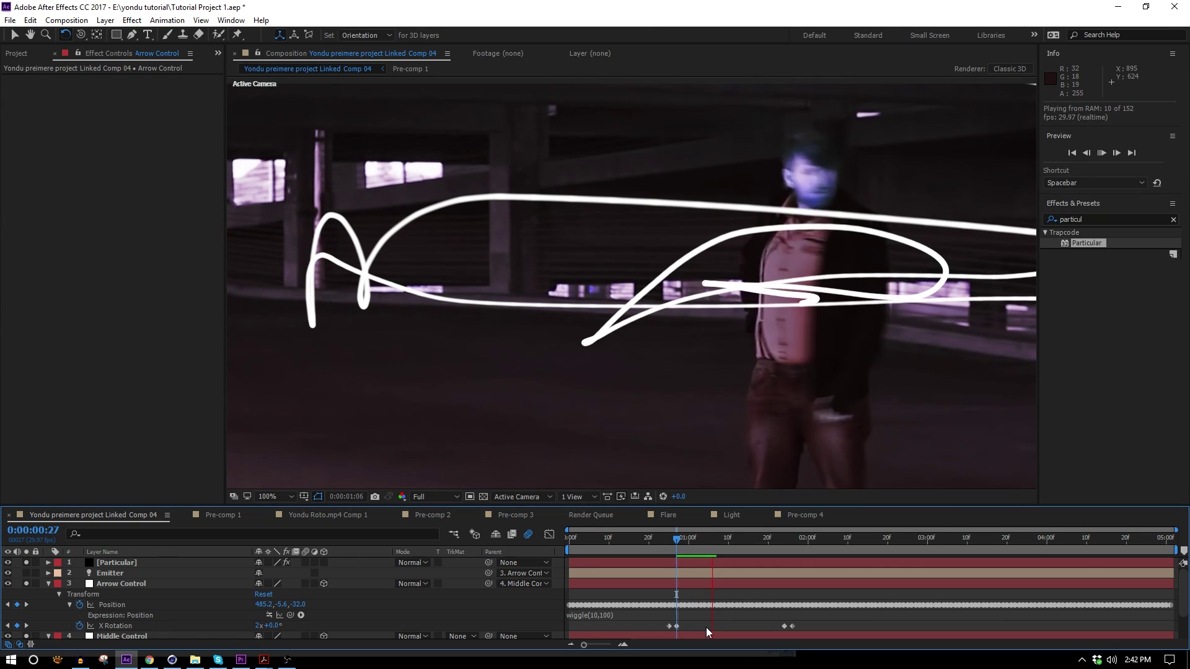
mouse_move(735, 541)
left_mouse_down()
mouse_move(711, 544)
mouse_move(725, 559)
left_mouse_up()
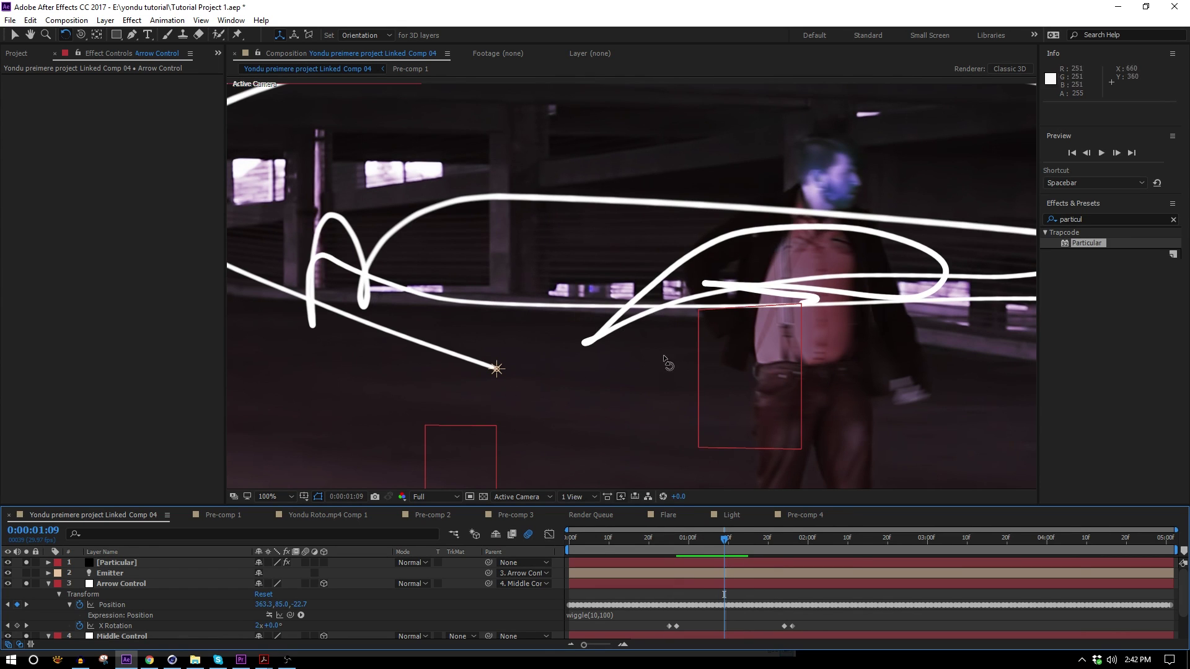
left_click_drag(706, 539, 723, 552)
left_click(699, 537)
key("space")
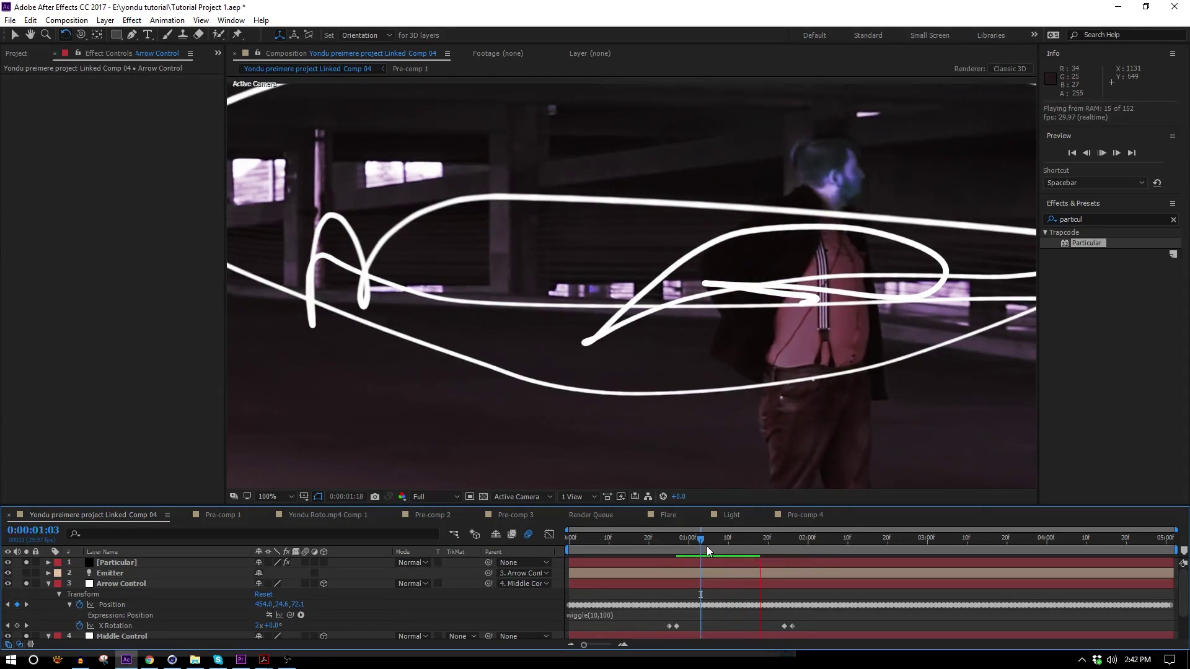
key("space")
left_click(736, 541)
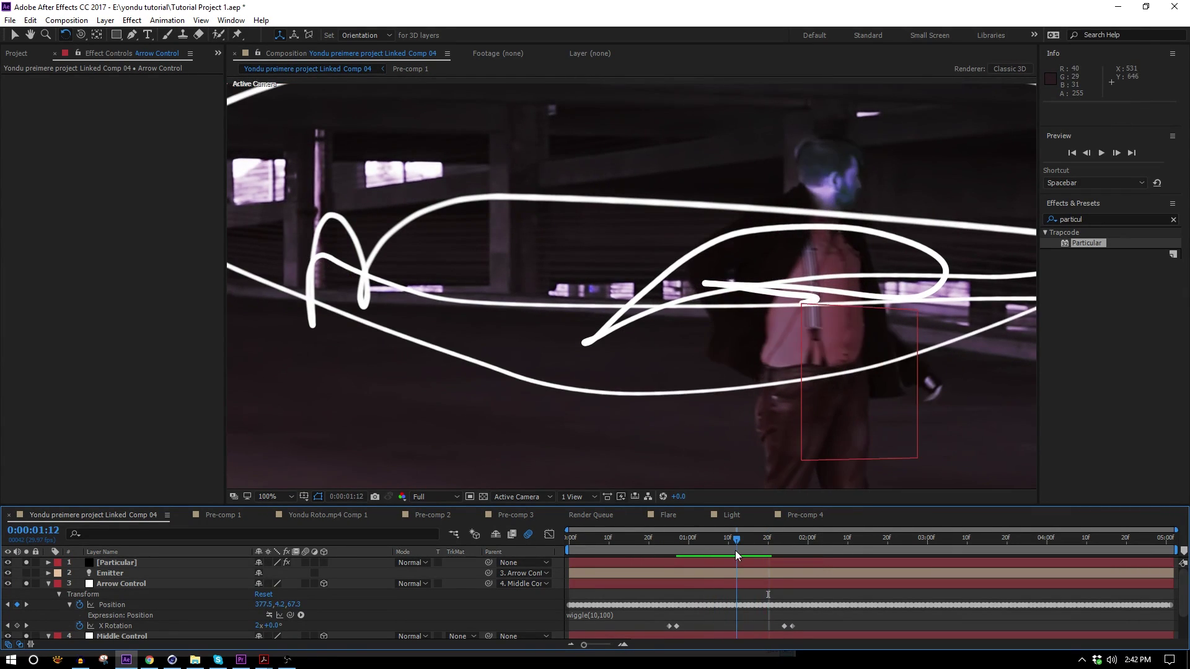
key("comma")
- Set the particle Life on the Particular layer to 0.3 seconds and preview the trail
left_click(49, 584)
left_click(114, 562)
scroll(694, 315, "up", 1)
left_click_drag(694, 315, 557, 352)
scroll(543, 352, "down", 1)
left_click(293, 492)
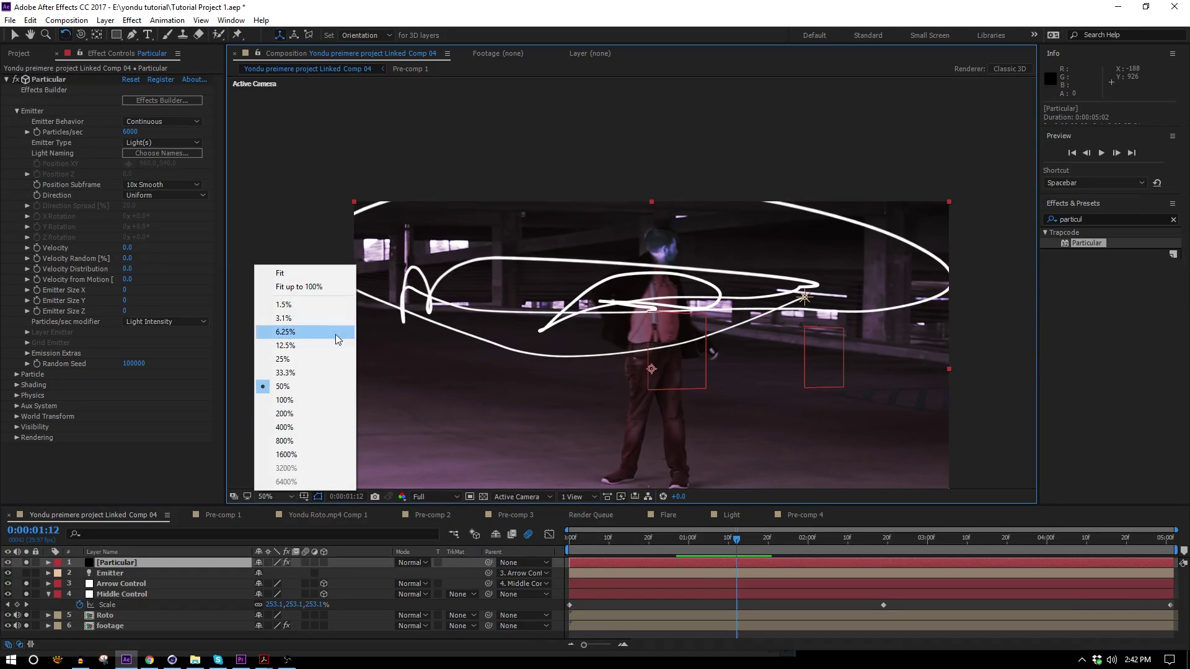
left_click(297, 286)
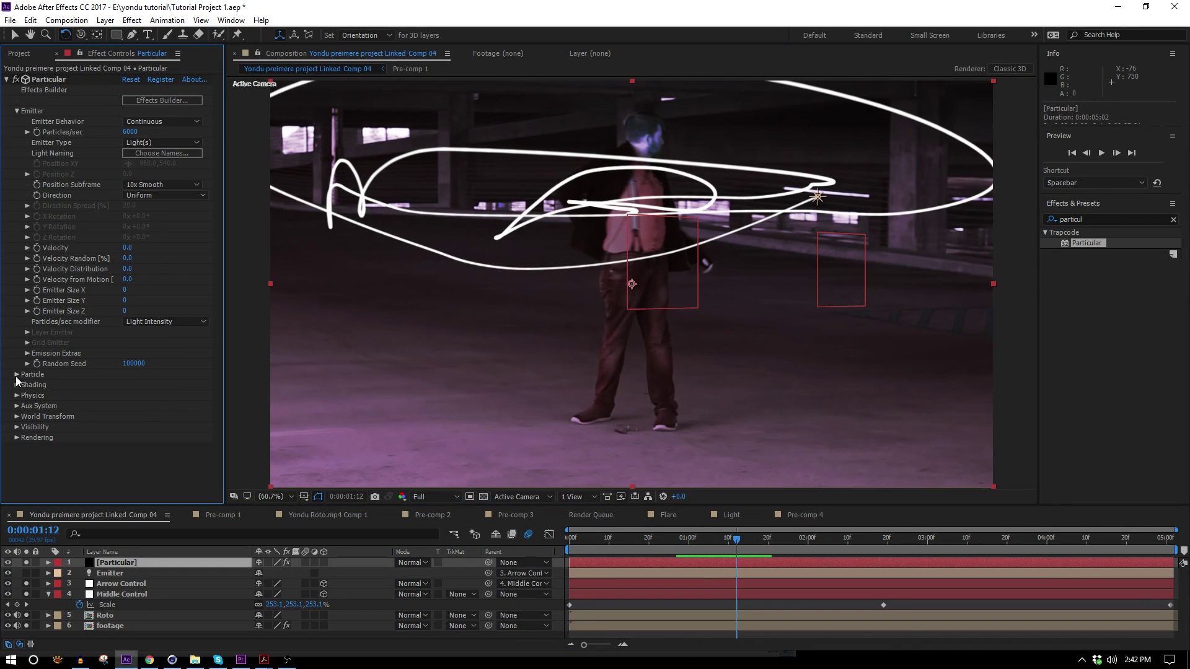
left_click(17, 375)
scroll(22, 384, "down", 3)
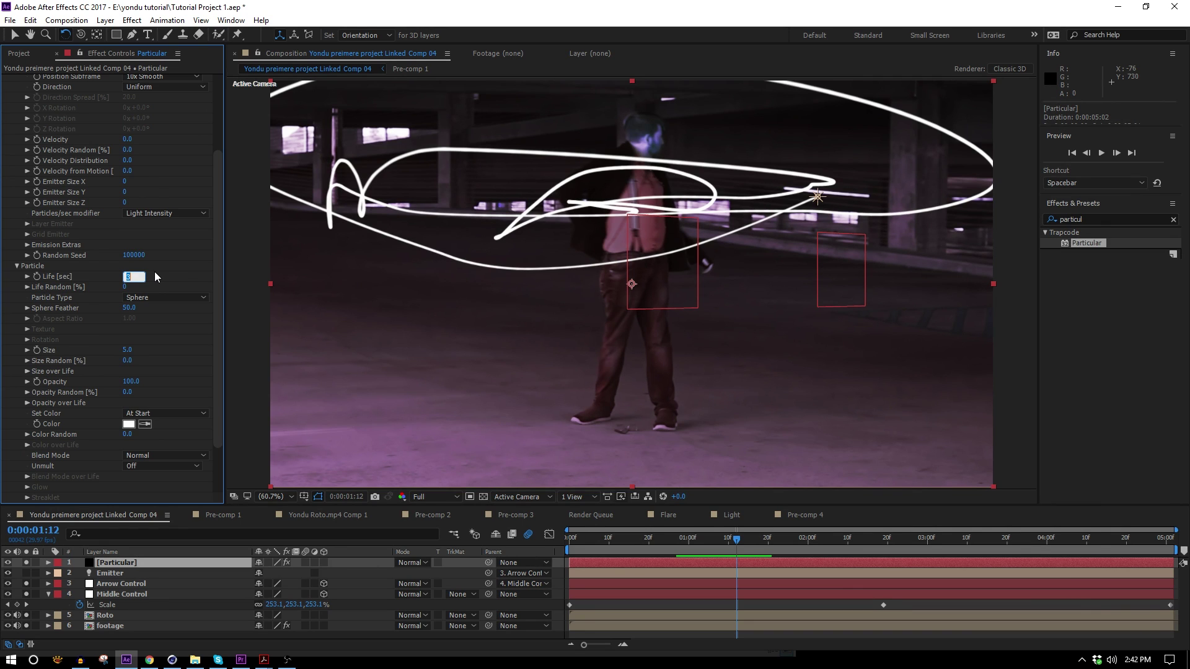
key("Return")
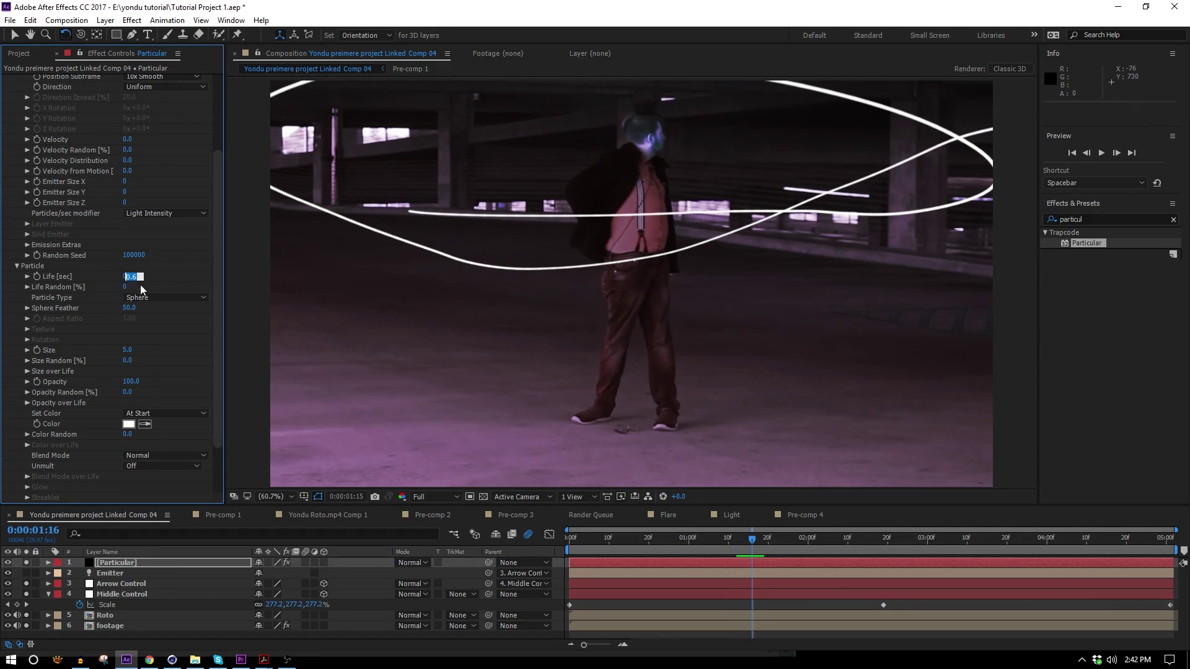
type(".3")
key("Return")
key("space")
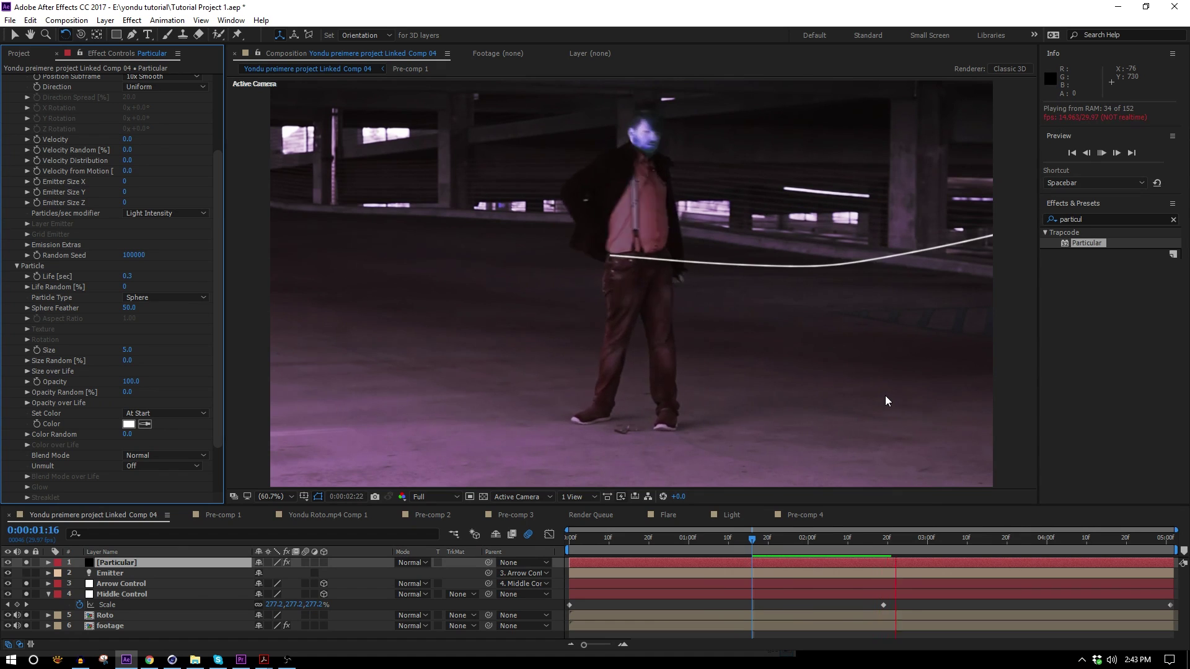
key("space")
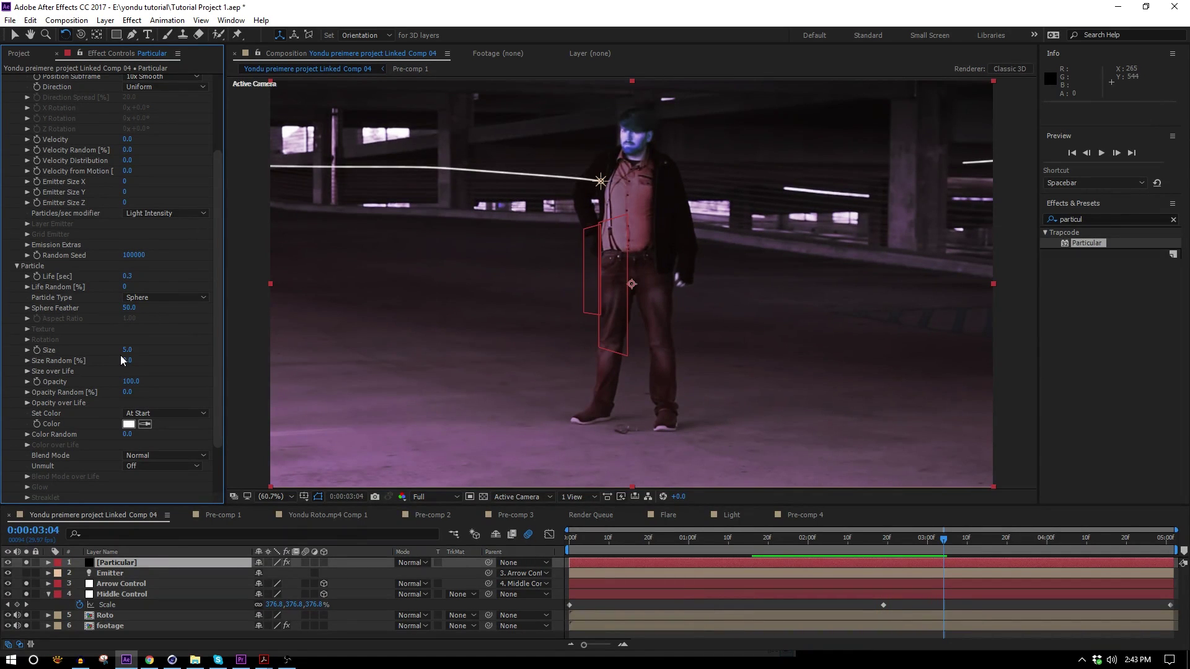
- Apply the linear falling ramp preset to the particles' Opacity over Life and preview the fading trail
left_click(27, 403)
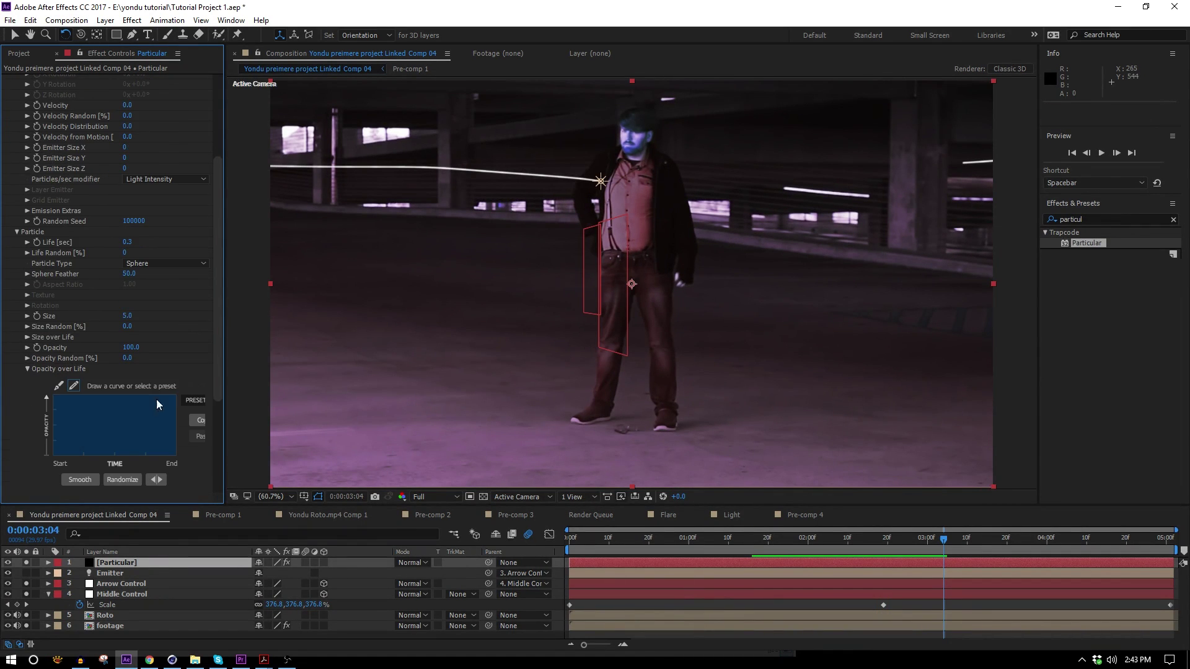
left_click_drag(227, 412, 263, 409)
left_click(215, 402)
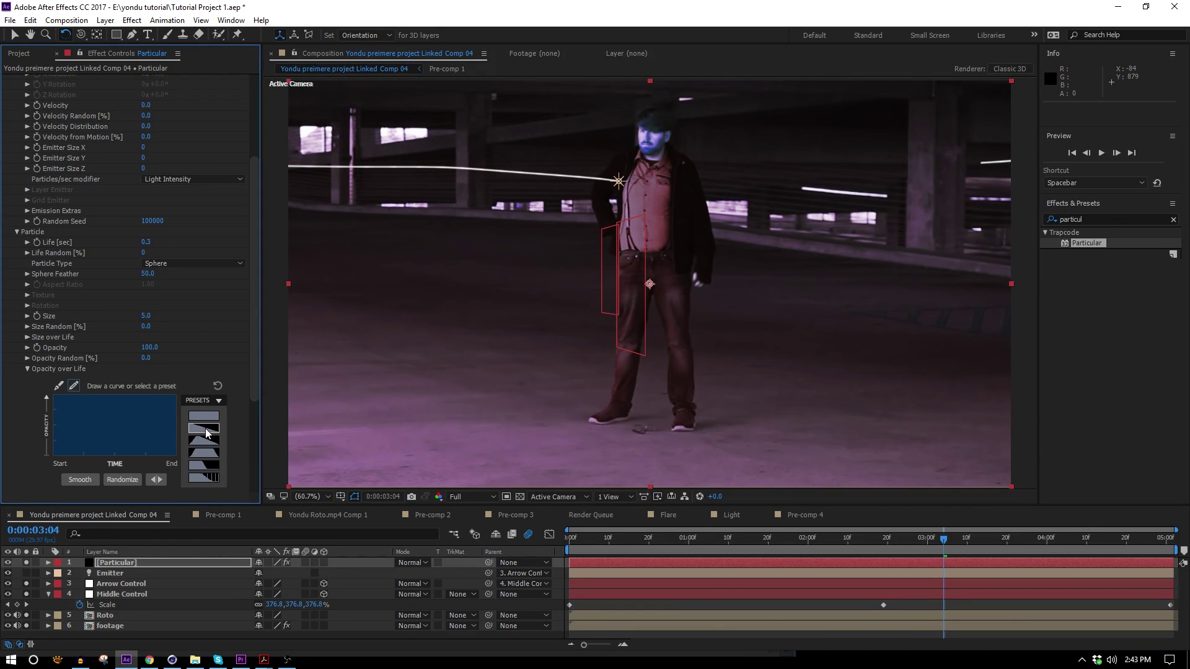
left_click(206, 431)
key("space")
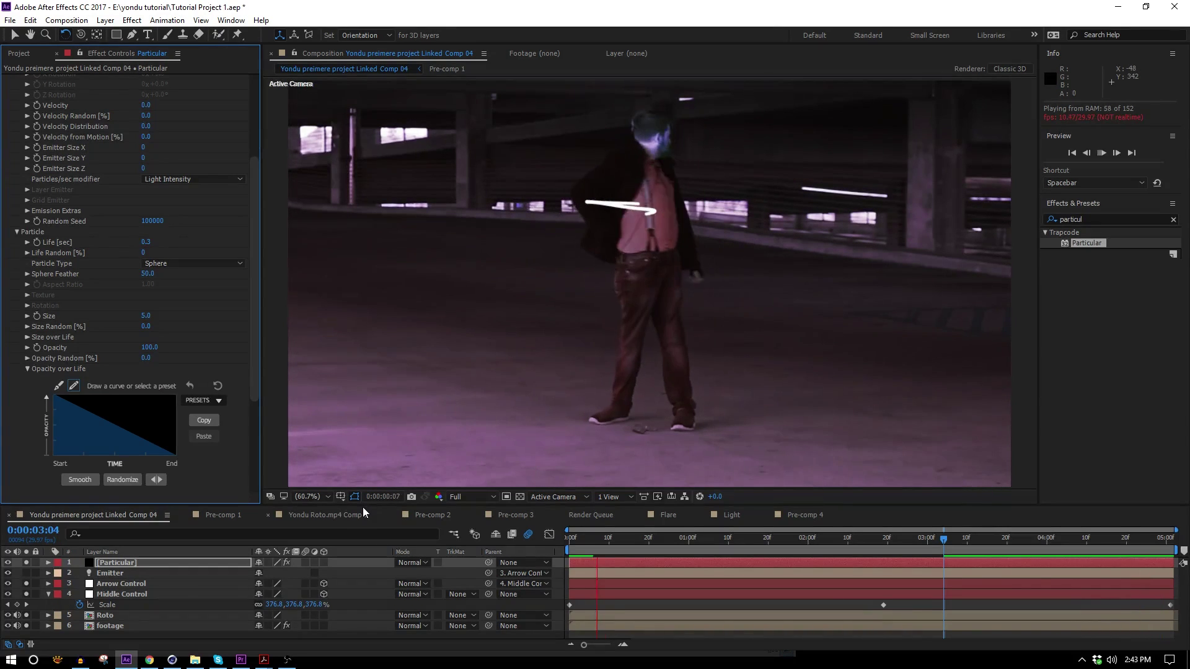
key("space")
scroll(820, 215, "up", 1)
left_click_drag(821, 215, 719, 365)
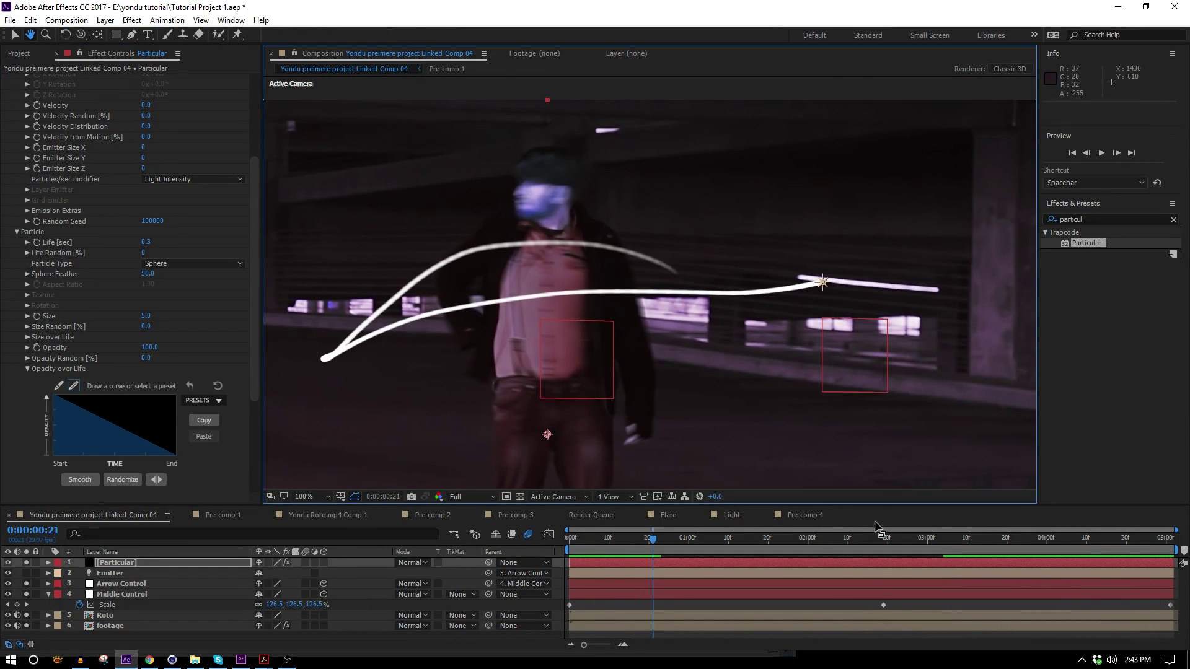
left_click(756, 541)
left_click_drag(778, 541, 649, 553)
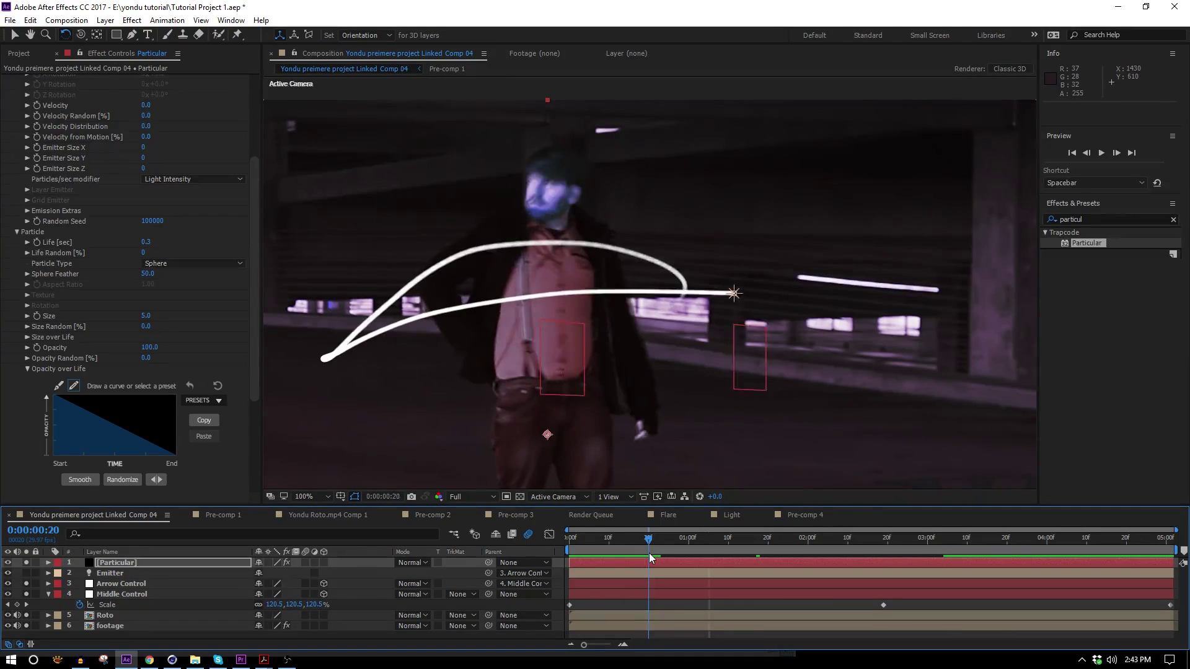
- Set the particles' Set Color option to Over Life and expand the Color over Life ramp
left_click(25, 369)
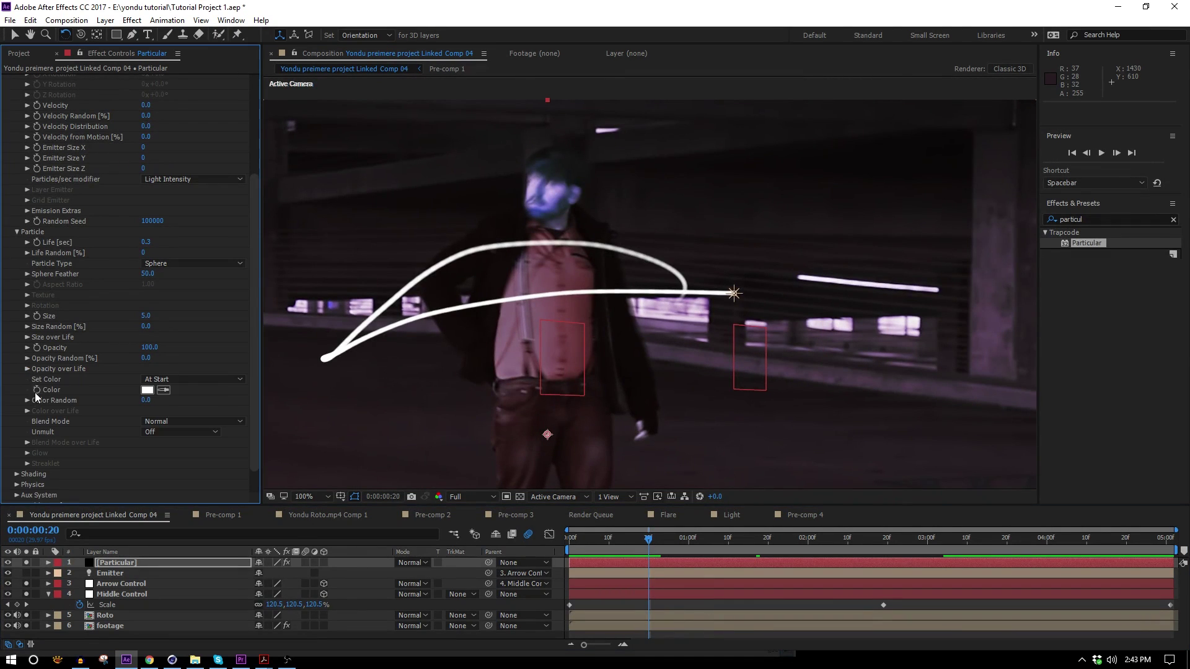
scroll(195, 434, "down", 1)
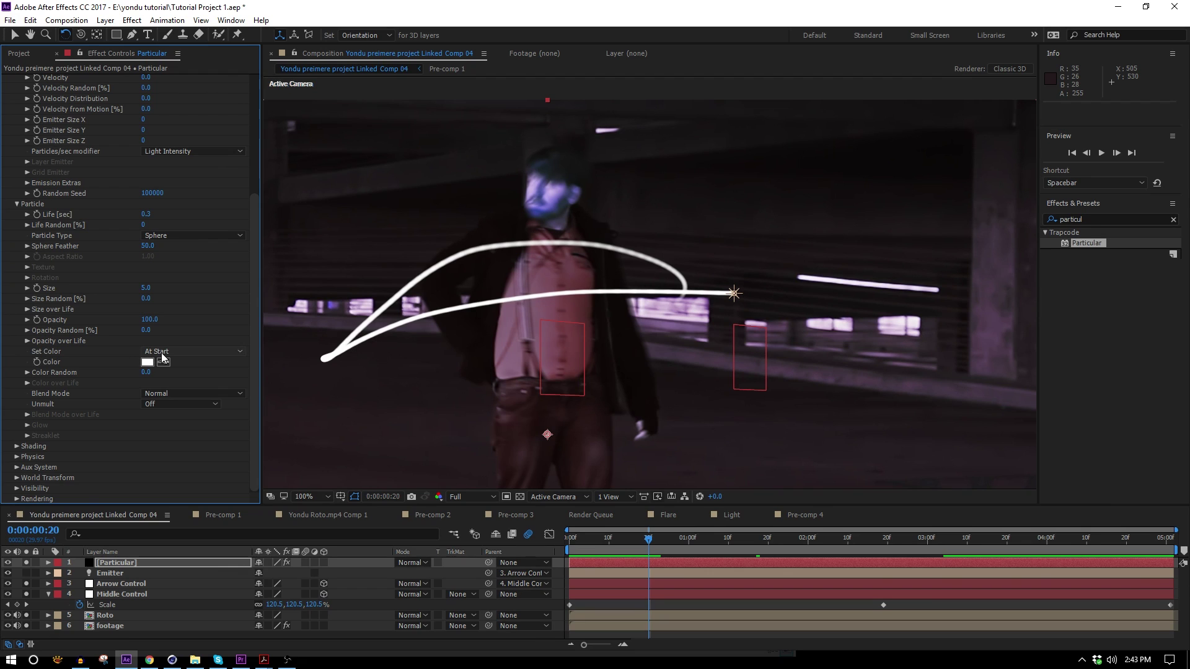
left_click(186, 351)
left_click(164, 372)
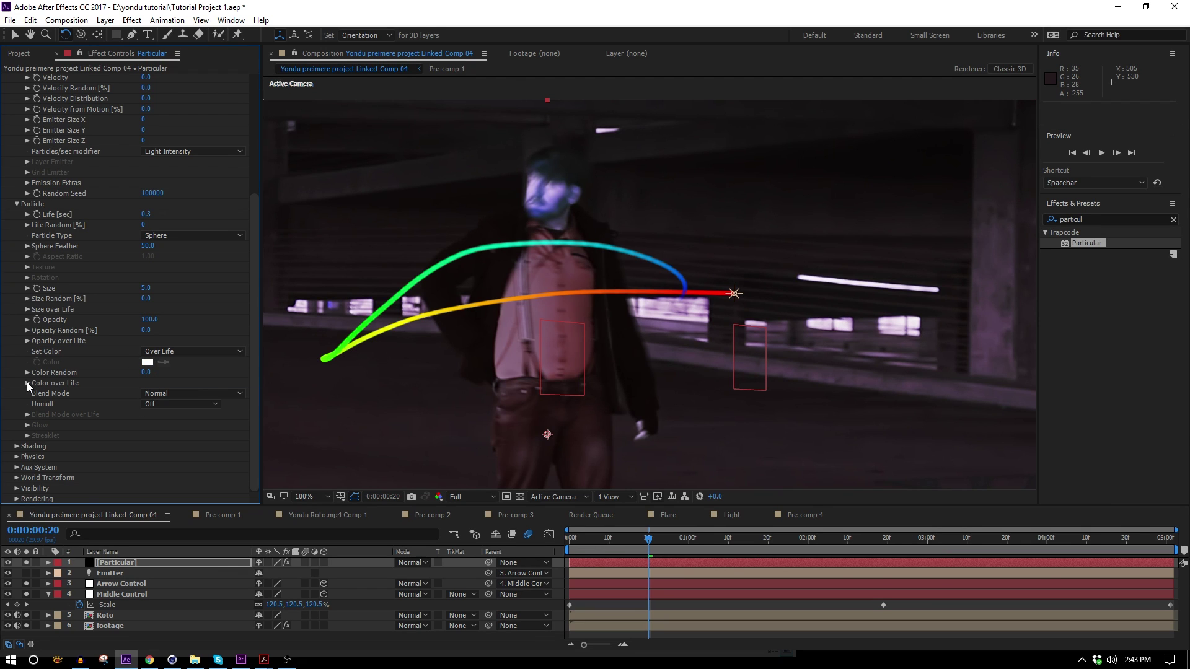
left_click(27, 384)
scroll(50, 432, "down", 1)
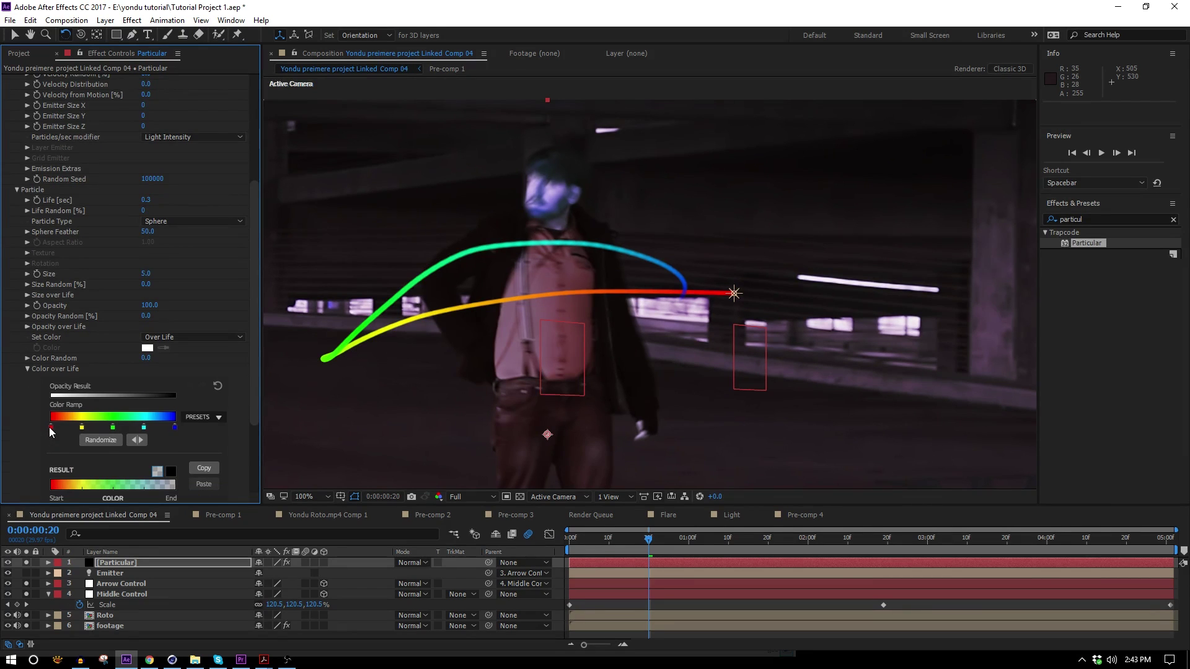
- Change the color ramp's first stop to white (FFFFFF) and its second stop to red
double_click(51, 427)
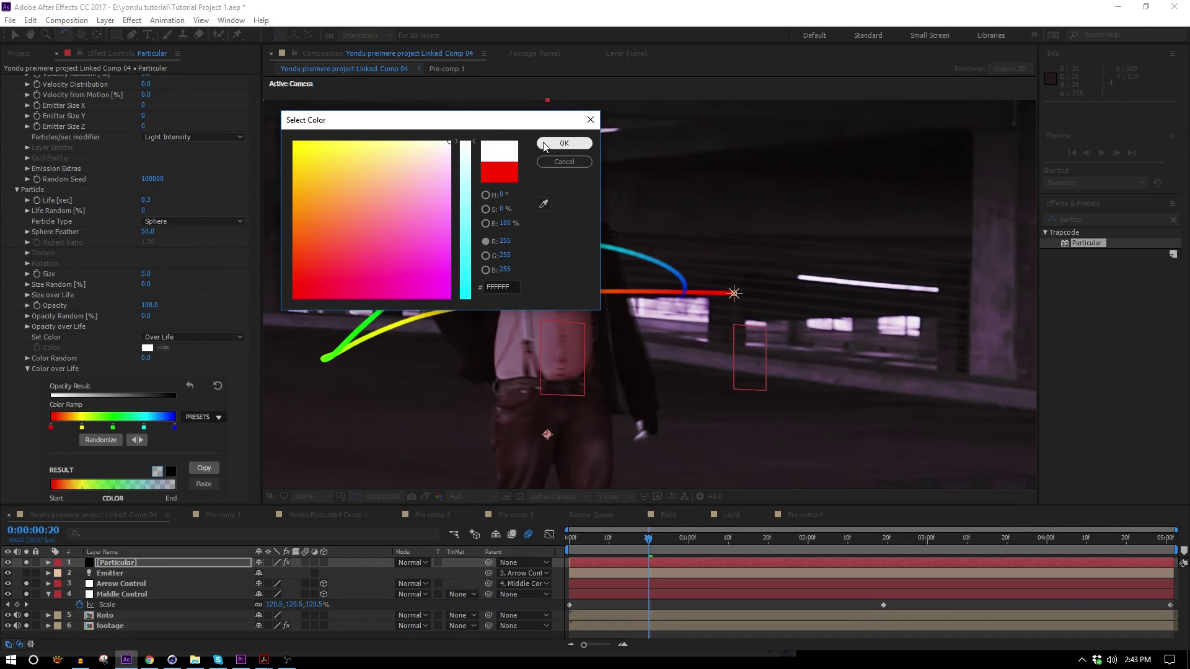
key("Return")
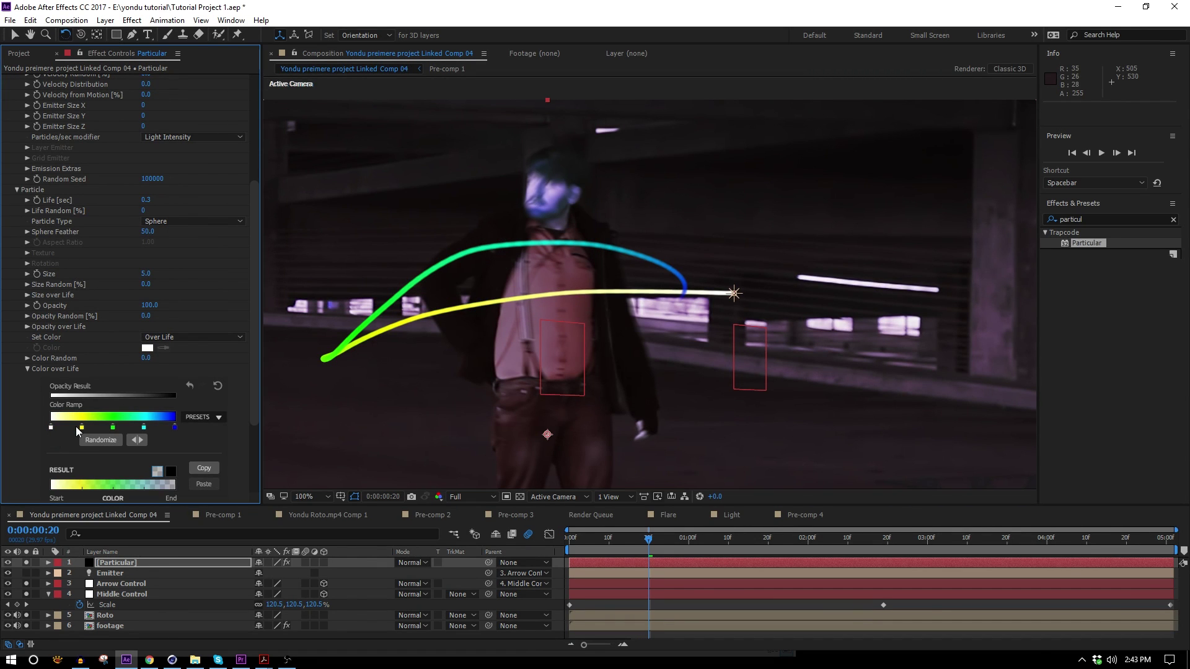
double_click(81, 428)
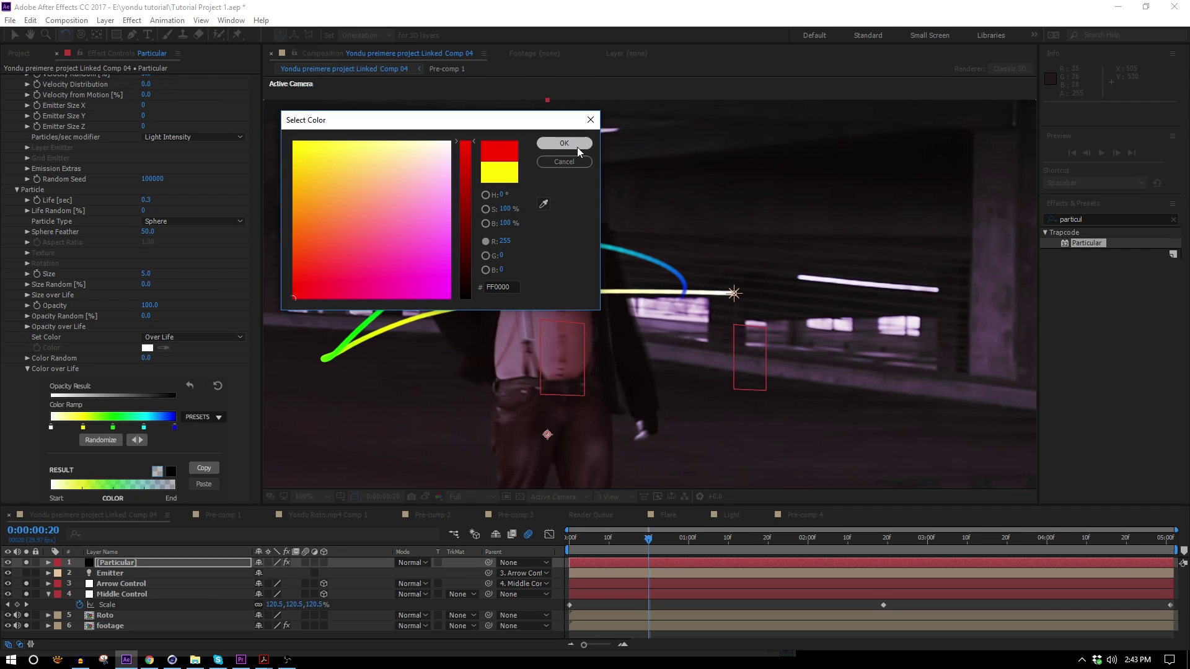
left_click(578, 147)
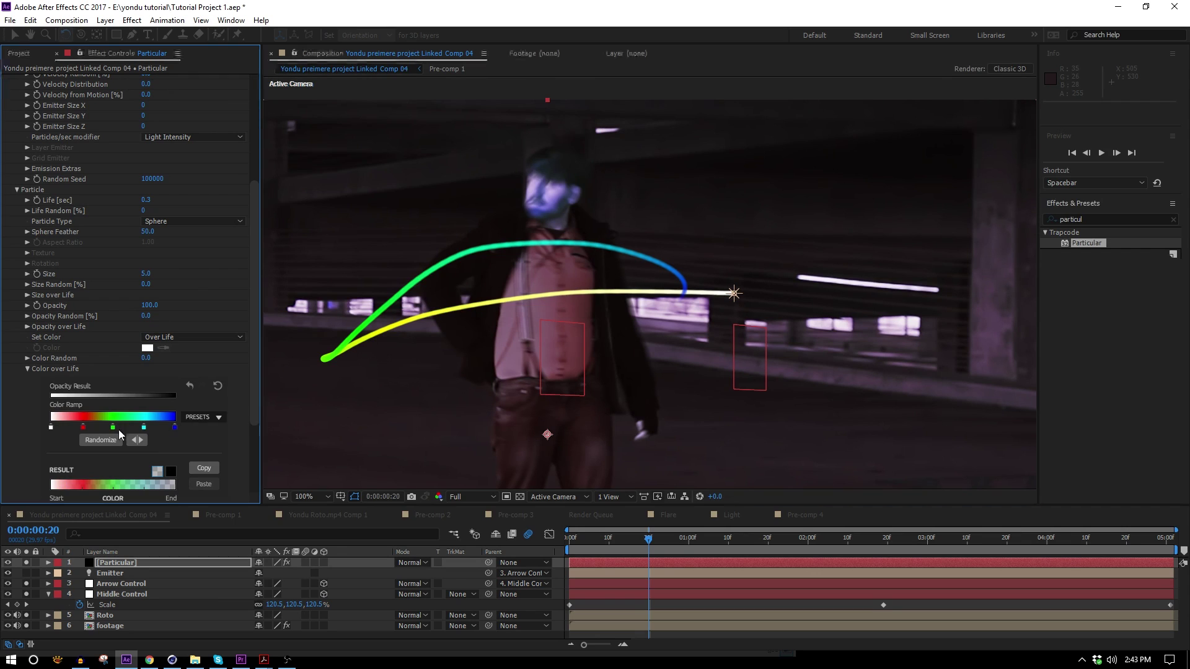
- Remove the cyan and blue stops from the color ramp and change the green stop to gray
left_click_drag(143, 427, 177, 463)
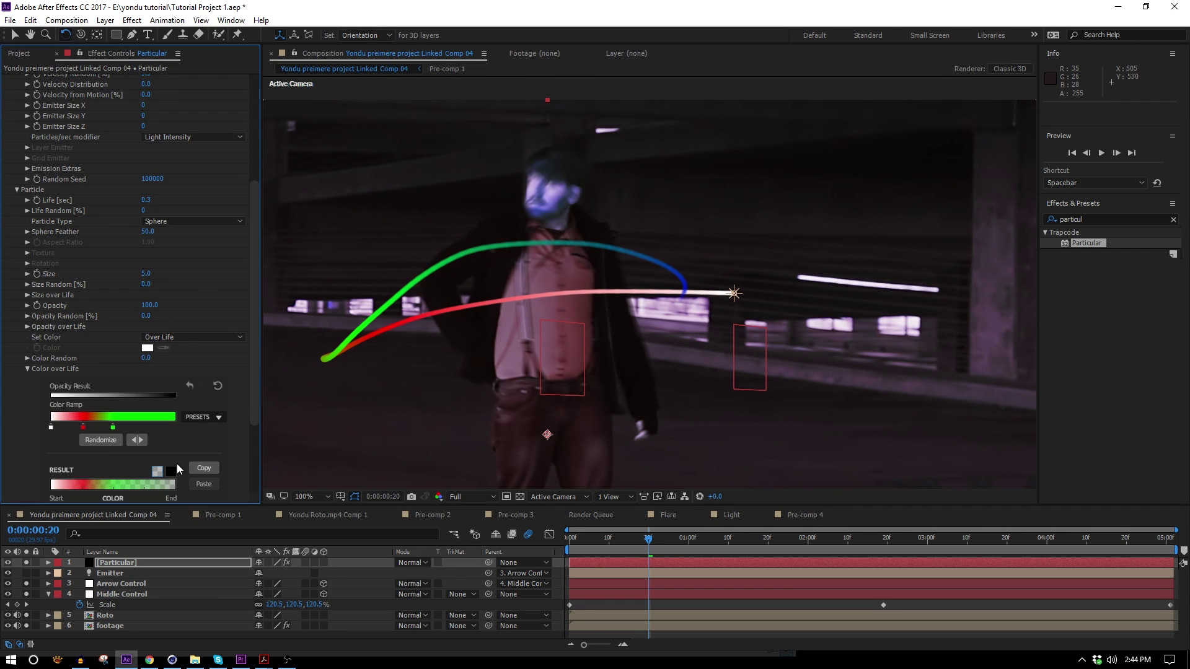
double_click(112, 427)
type("FFFFFF")
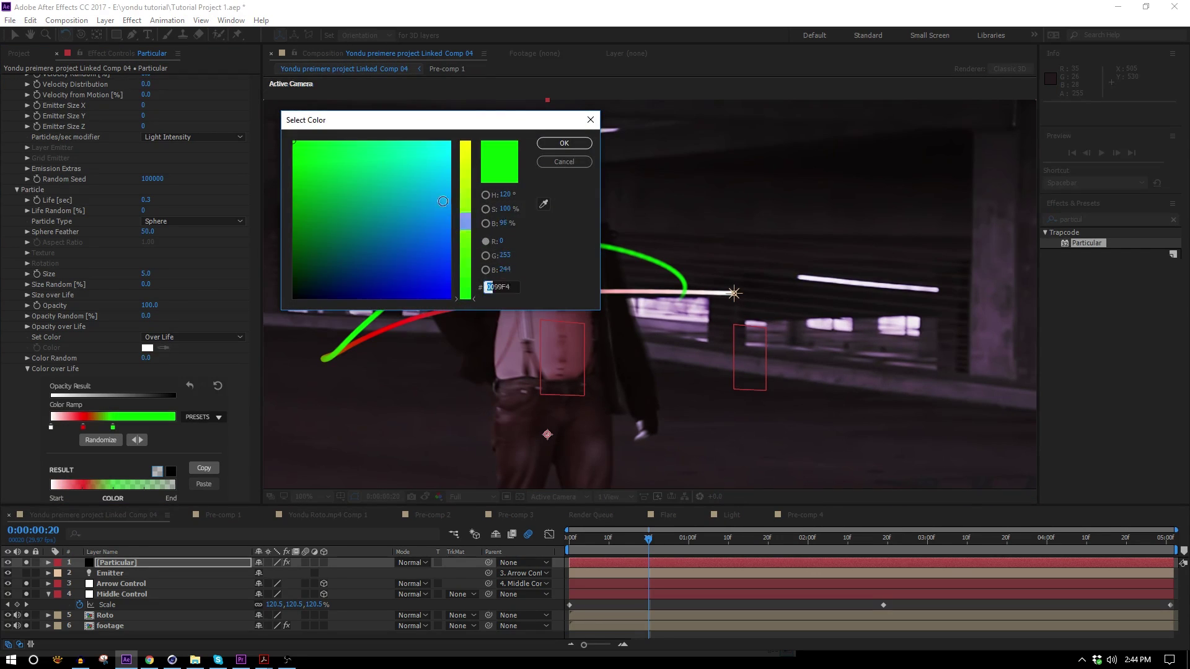
left_click_drag(504, 223, 471, 223)
left_click(557, 147)
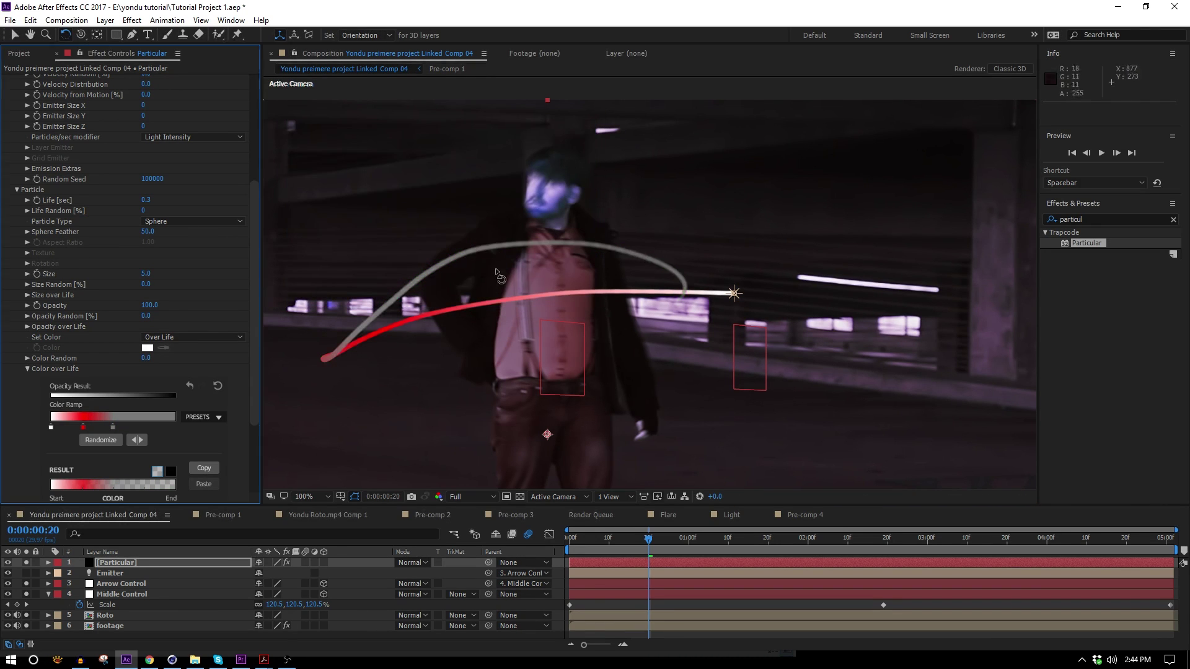
- Recolor the ramp's gray end stop with the dark purple 4A3740 sampled from the footage's floor
scroll(496, 270, "up", 1)
left_click_drag(439, 273, 772, 219)
scroll(772, 218, "down", 1)
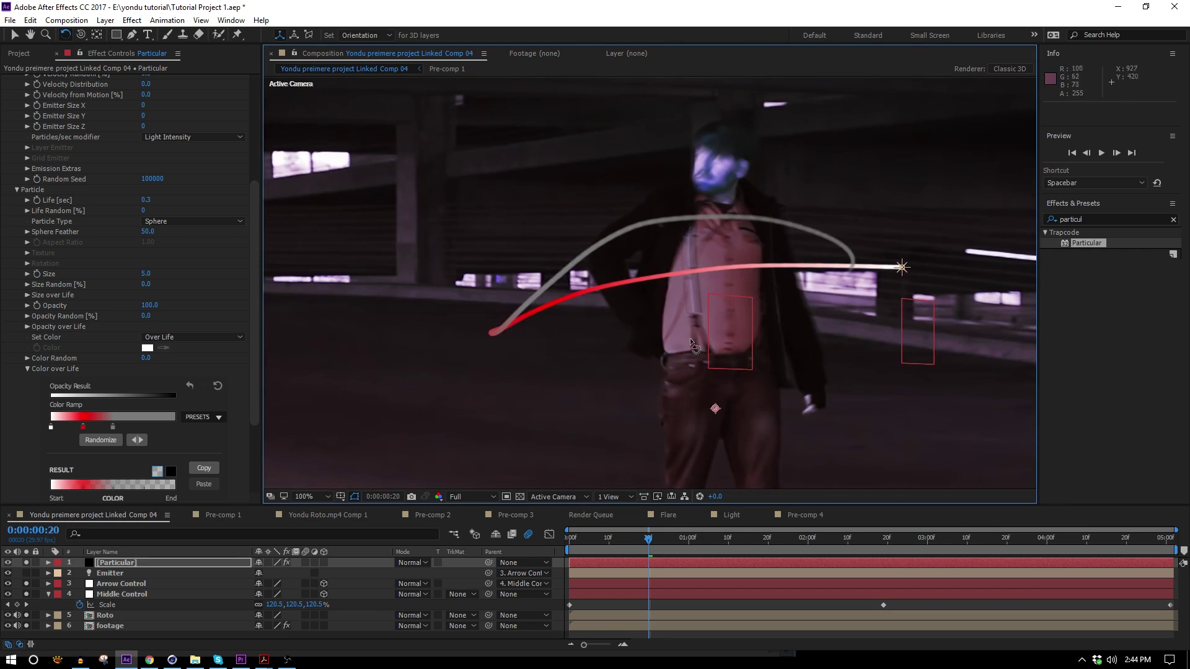
left_click_drag(613, 265, 651, 99)
left_click_drag(634, 321, 828, 218)
key("h")
scroll(780, 223, "up", 1)
key("w")
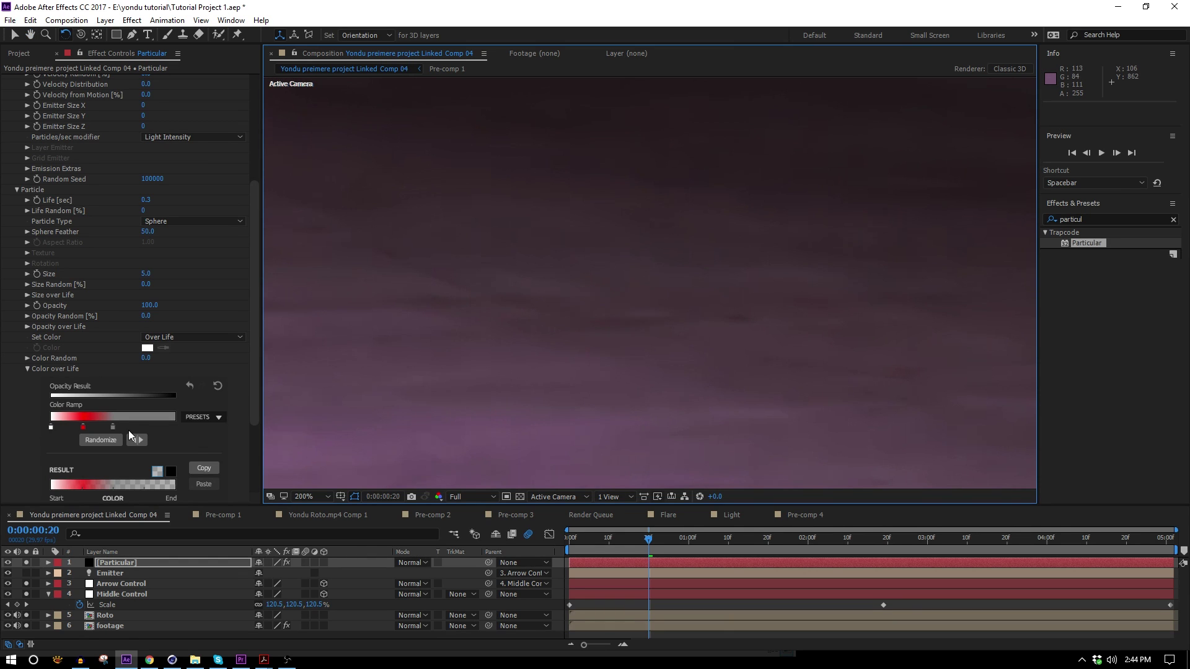
double_click(112, 427)
left_click(543, 204)
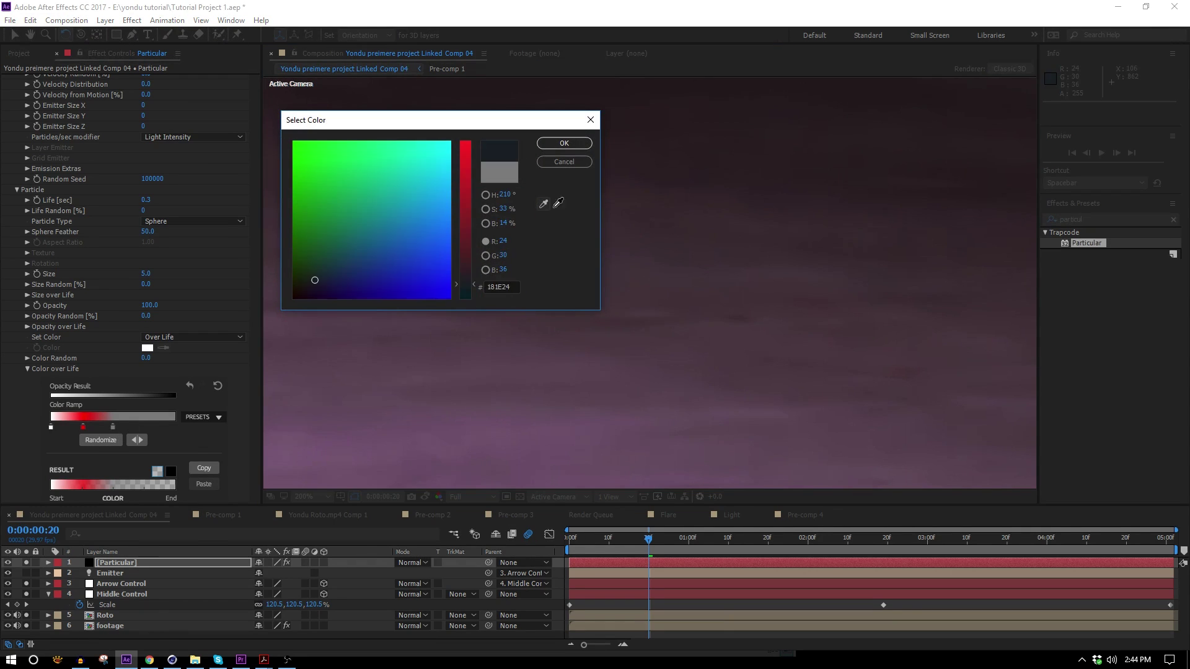
left_click(496, 324)
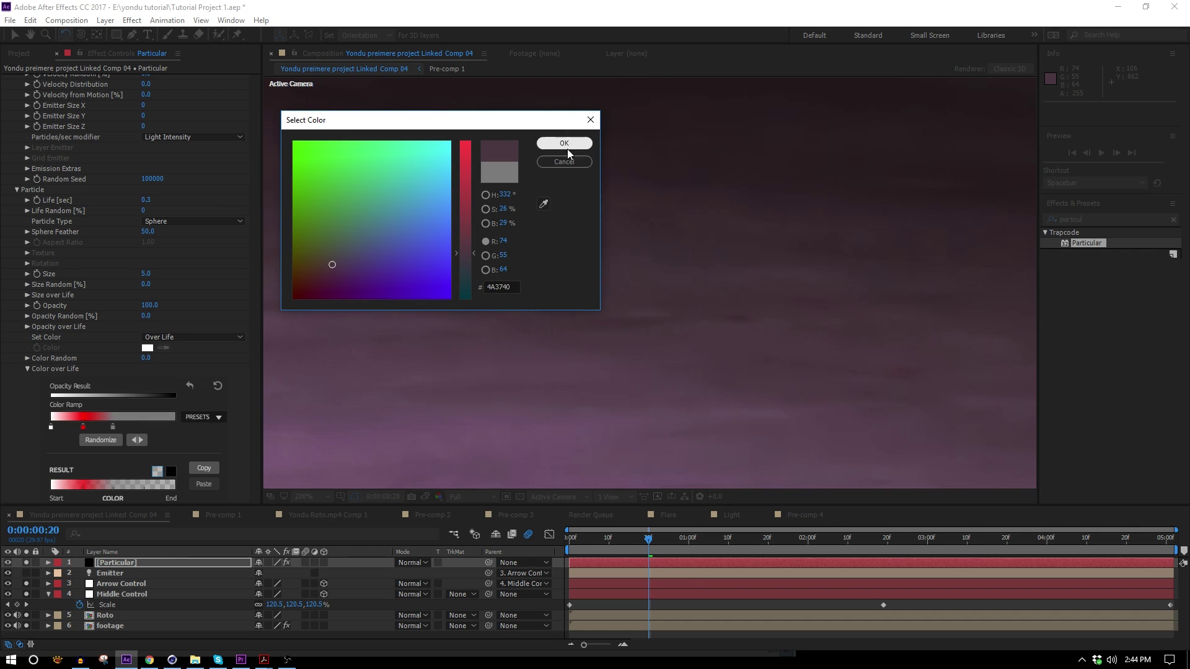
left_click(564, 143)
- Shift the red and dark purple stops closer to the start of the color ramp and preview the trail from the beginning
scroll(560, 377, "down", 1)
left_click_drag(729, 200, 438, 398)
scroll(681, 191, "up", 1)
scroll(682, 188, "down", 2)
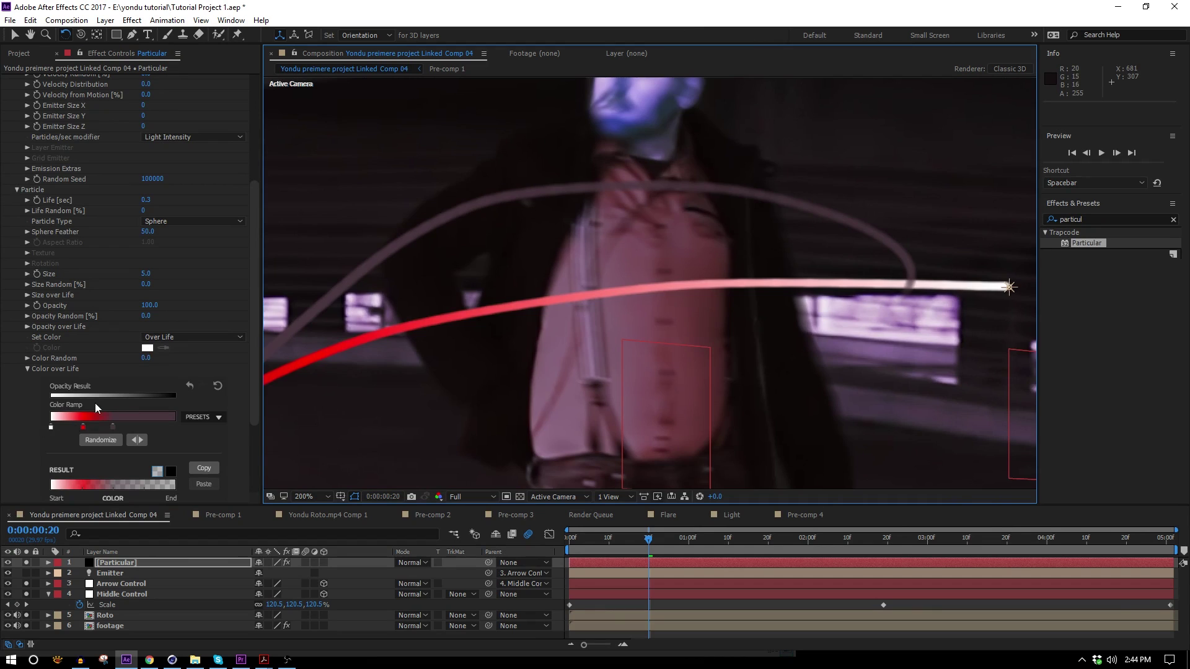
left_click(102, 501)
key("space")
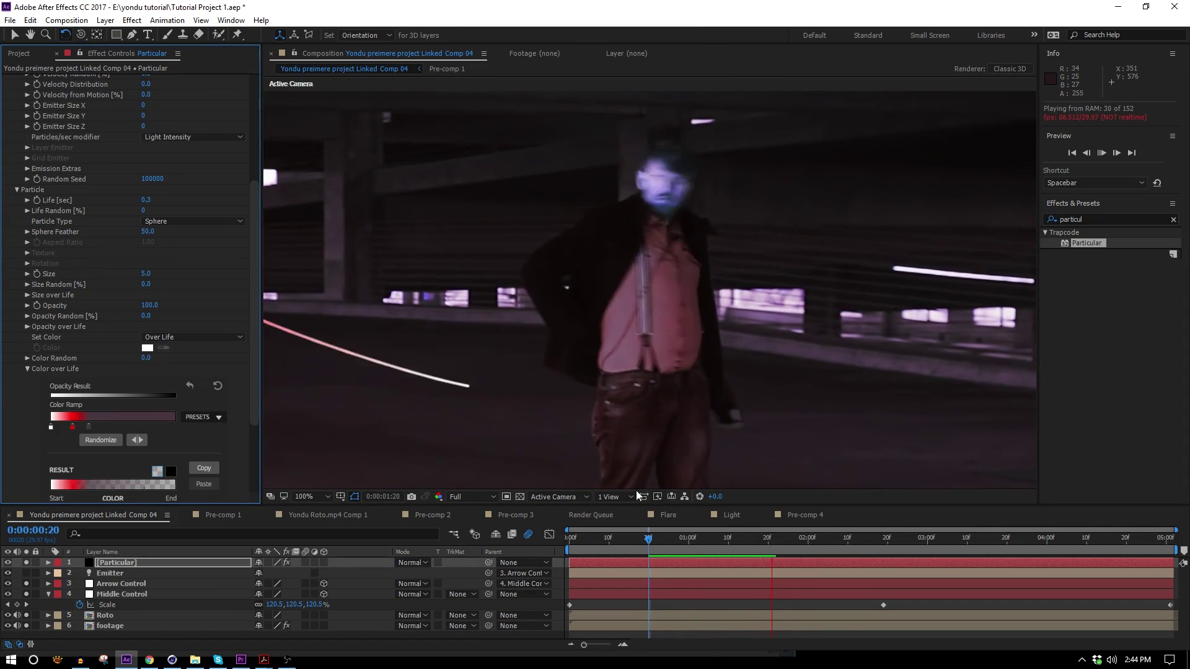
scroll(537, 315, "down", 1)
left_click_drag(673, 539, 567, 541)
key("space")
key("space")
scroll(25, 455, "down", 3)
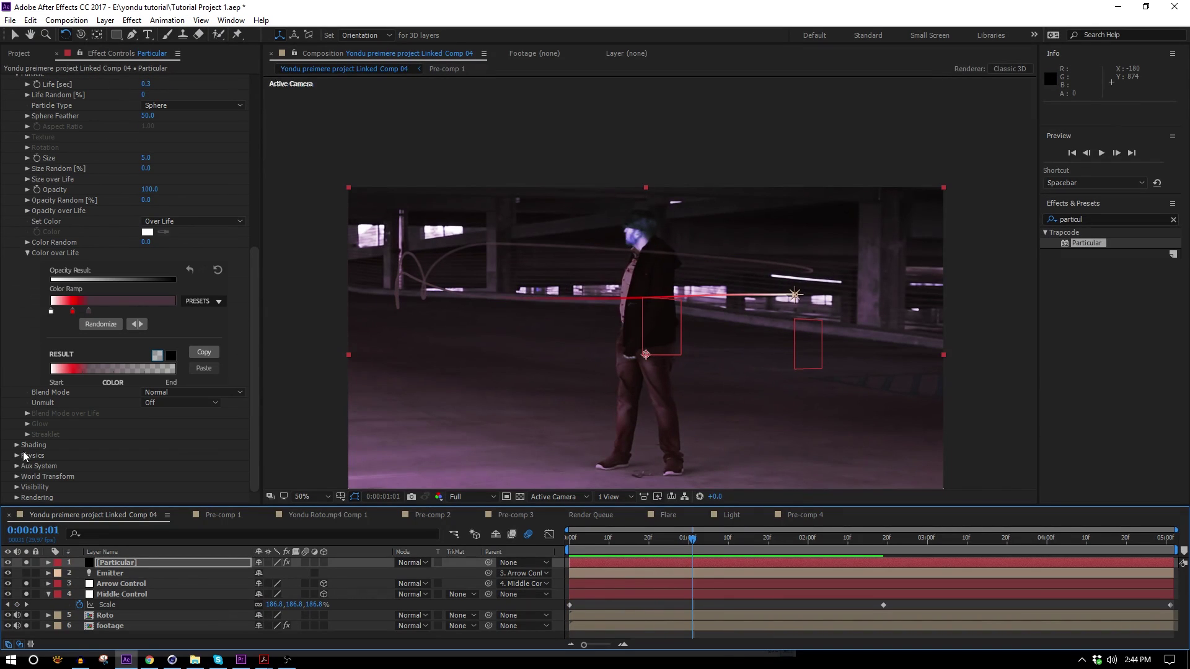
- Set the Affect Position of the turbulence field to 165 in Particular's Air physics settings
left_click(17, 456)
scroll(20, 451, "down", 1)
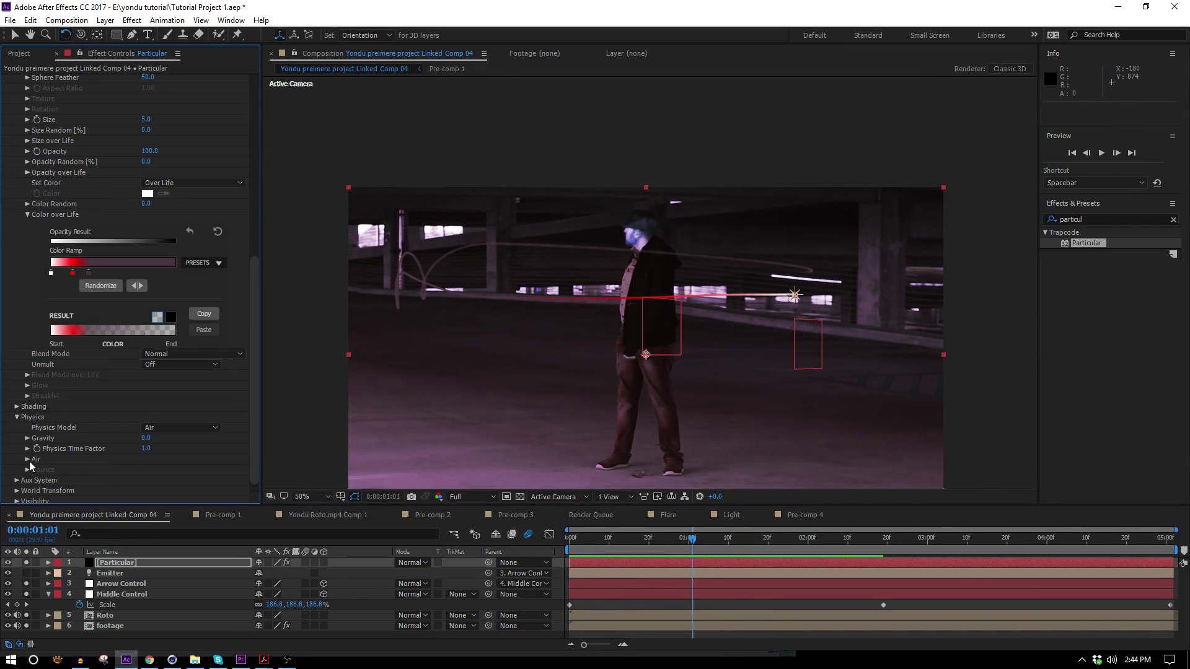
left_click(23, 459)
scroll(23, 459, "down", 3)
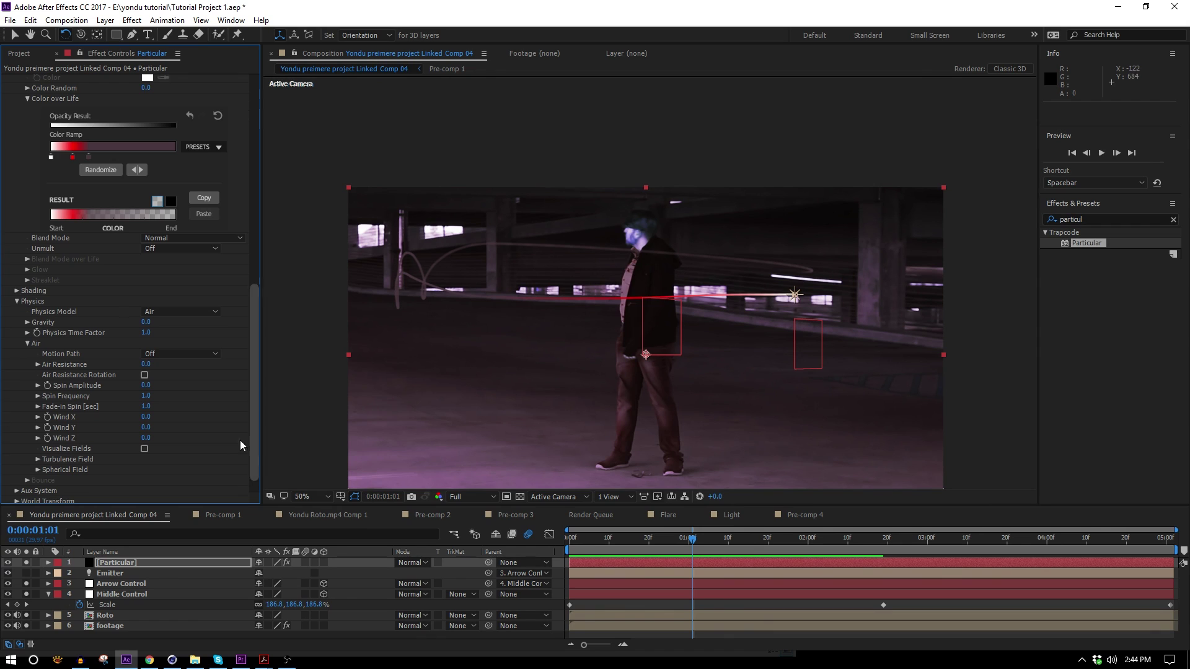
left_click(37, 460)
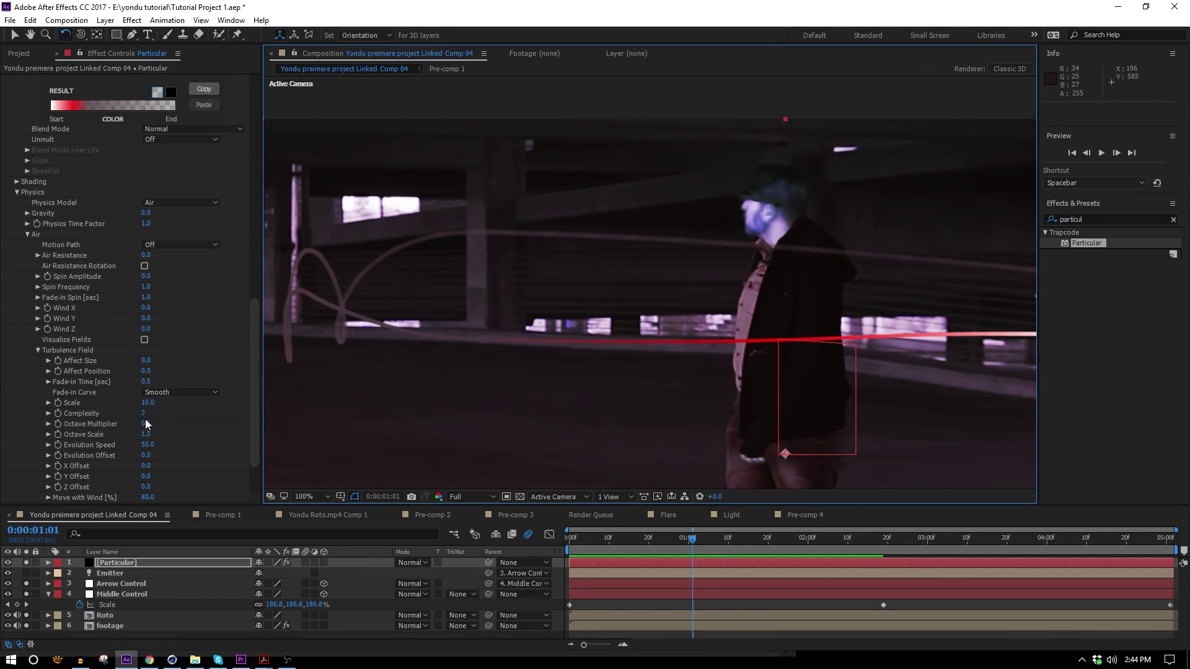
scroll(154, 308, "down", 1)
left_click_drag(147, 332, 271, 344)
key("ctrl+z")
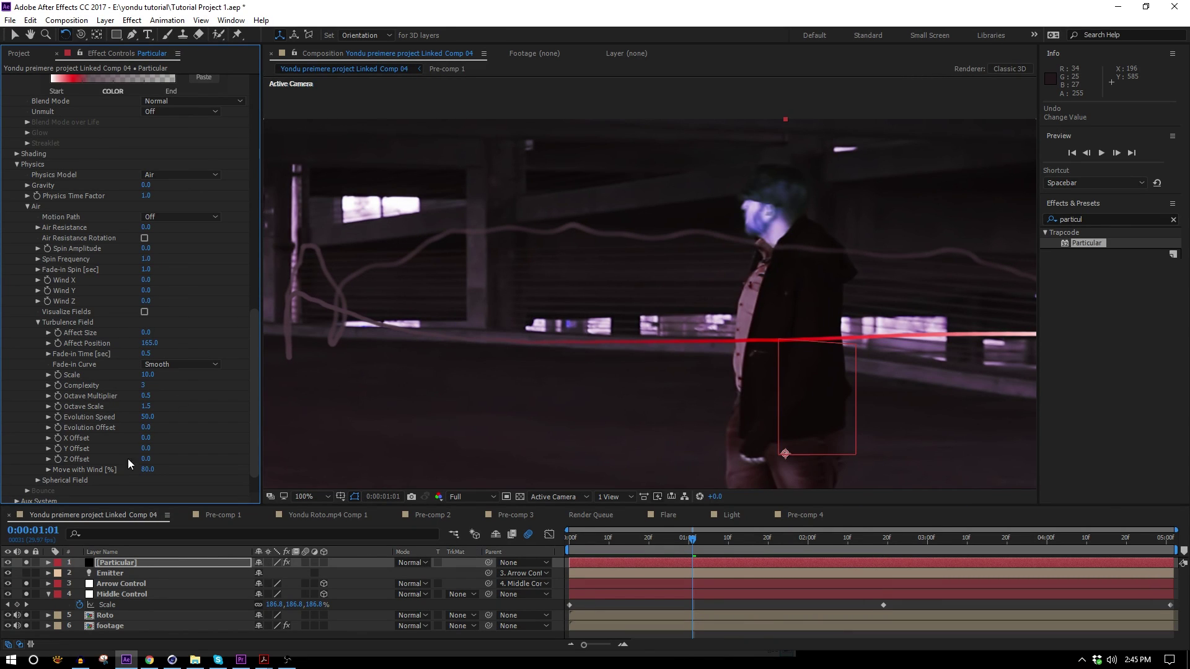
- Set the turbulence field's Scale to 17 and its Fade-in Time to 0.7 seconds
left_click_drag(149, 375, 159, 376)
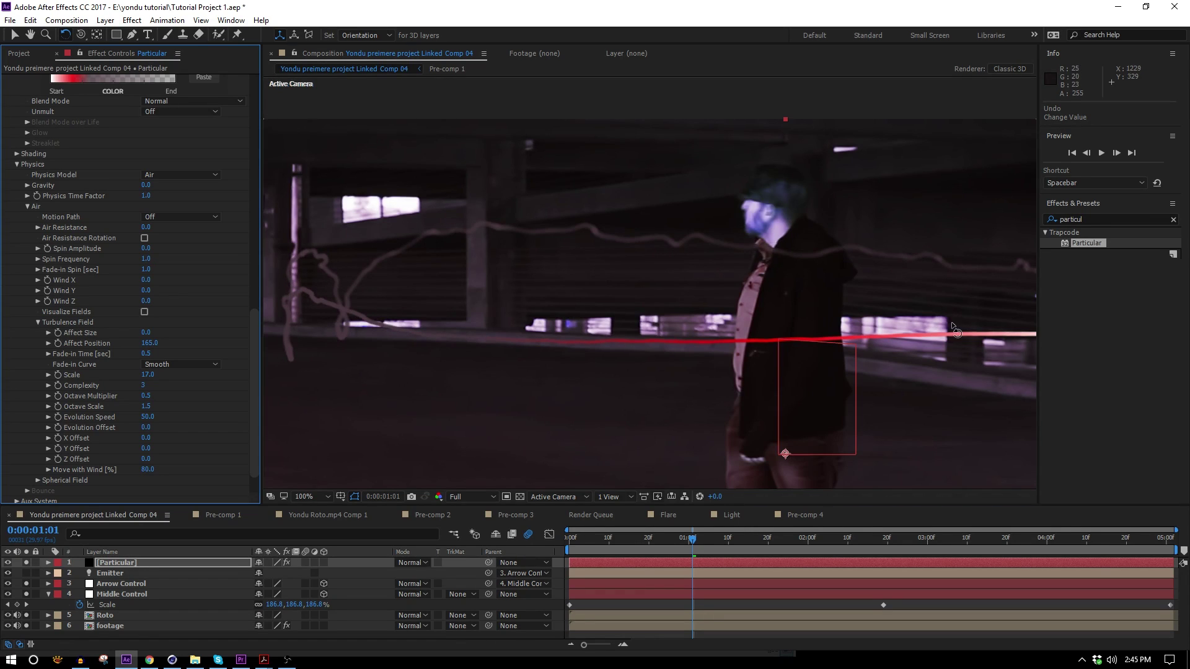
left_click_drag(962, 343, 727, 357)
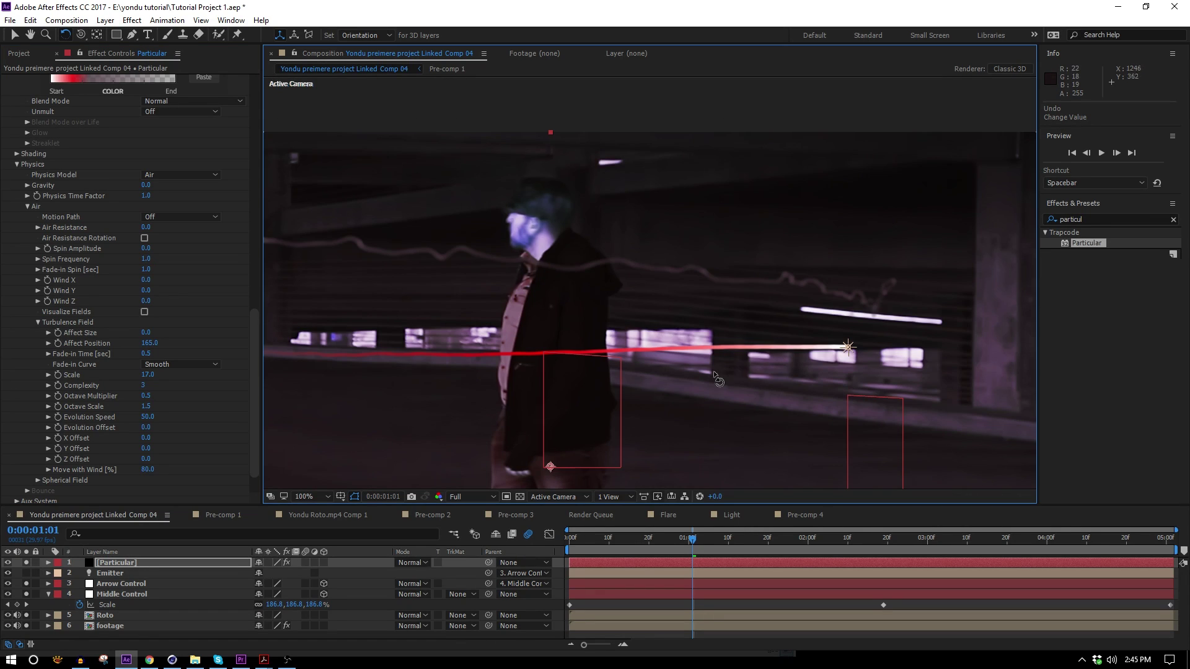
left_click(151, 357)
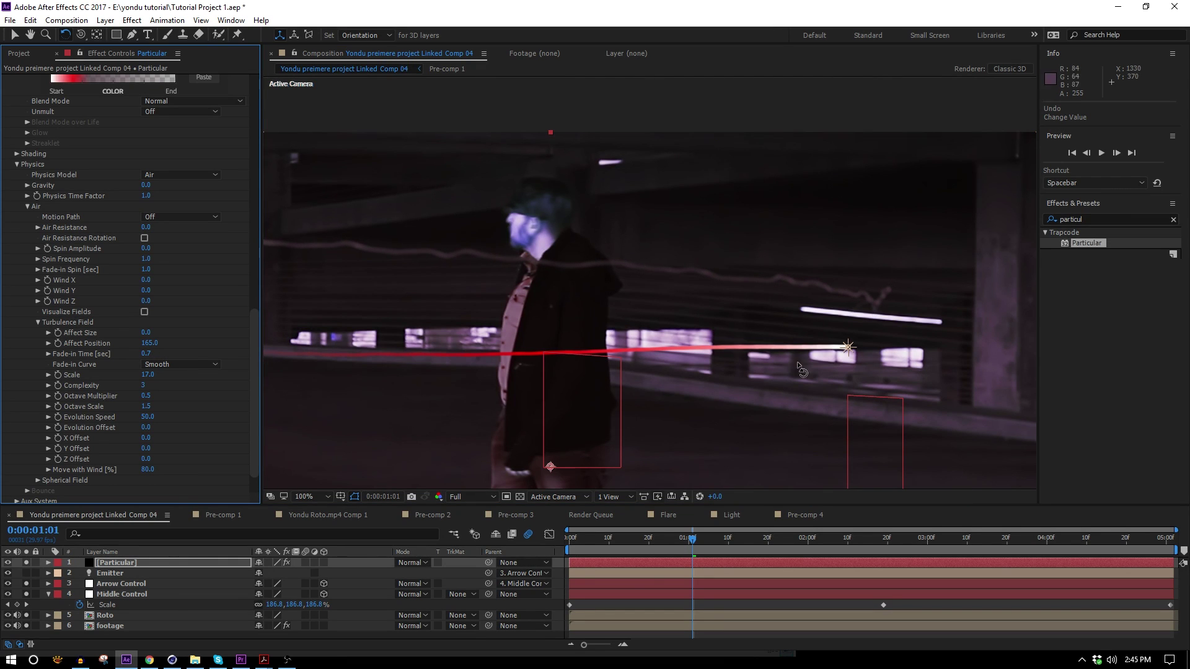
left_click_drag(538, 420, 778, 440)
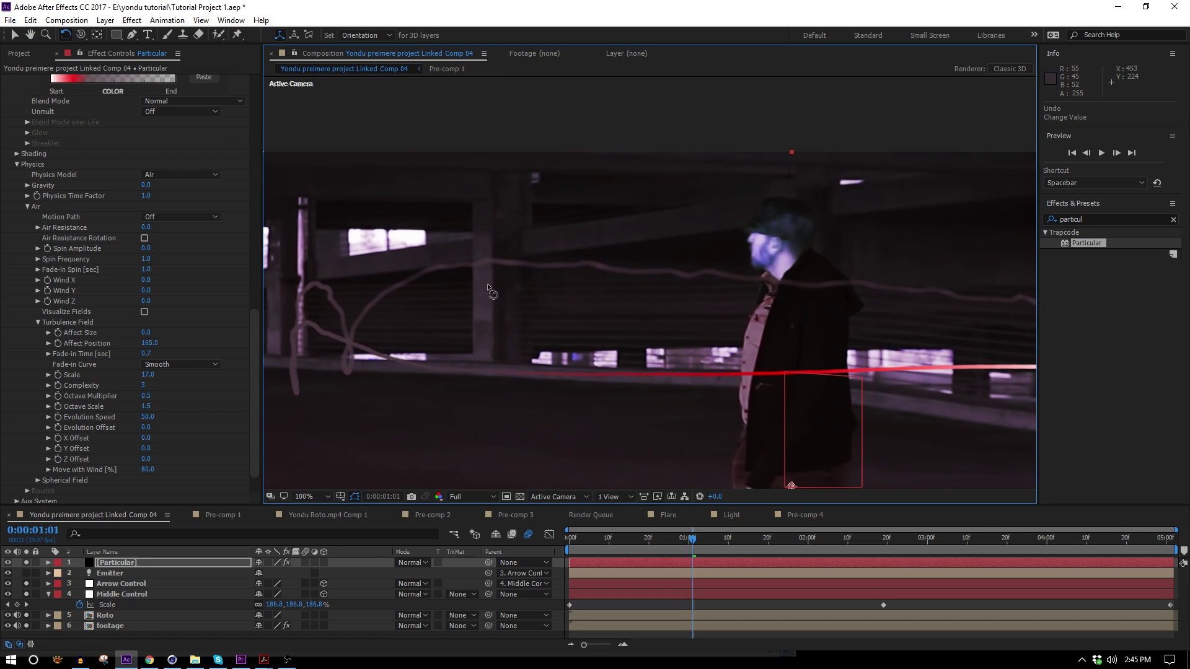
left_click_drag(784, 392, 608, 421)
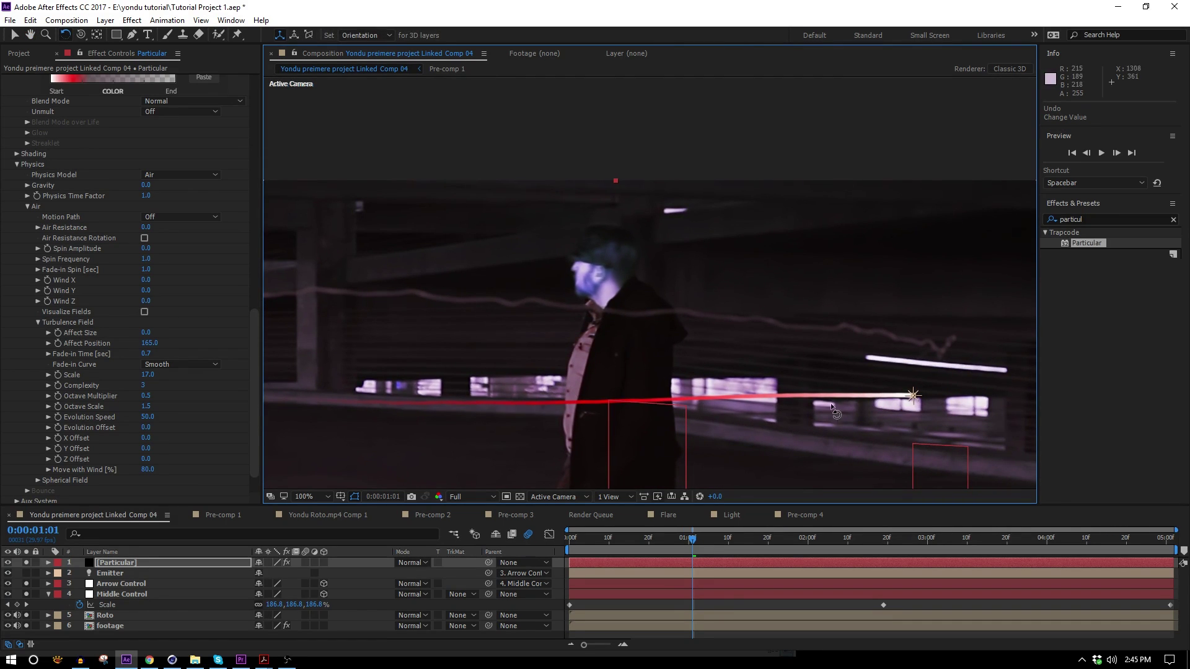
- Preview the turbulent trail from the beginning of the composition and move the current time to 0:00:01:29
left_click(14, 34)
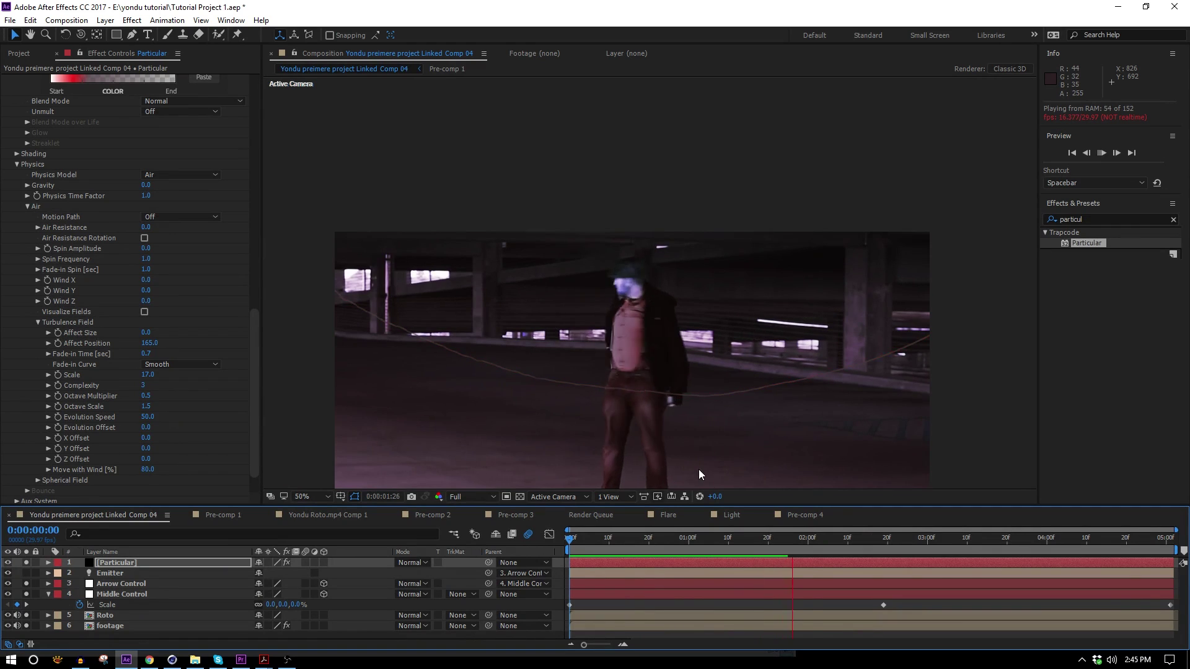
scroll(682, 434, "up", 2)
key("space")
scroll(686, 418, "down", 1)
mouse_move(812, 539)
left_mouse_down()
mouse_move(822, 543)
mouse_move(726, 527)
mouse_move(803, 539)
left_mouse_up()
scroll(111, 446, "down", 1)
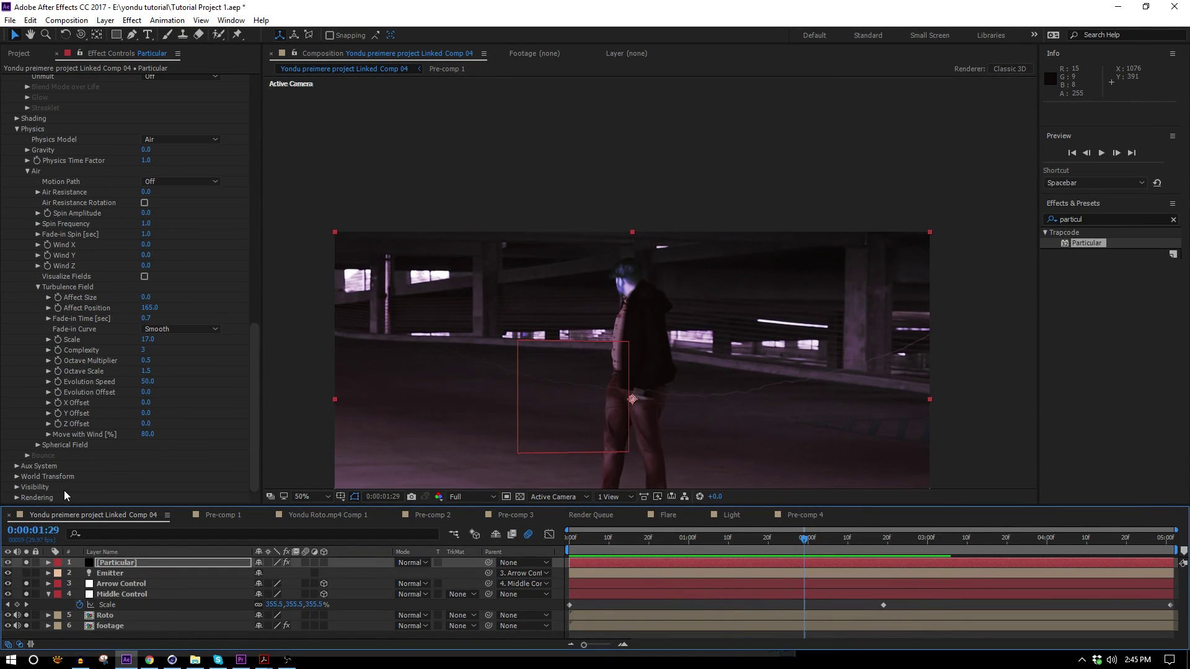
- Choose the Roto layer as Particular's Obscuration Layer in the Visibility settings
left_click(16, 487)
scroll(16, 459, "down", 3)
scroll(18, 491, "down", 1)
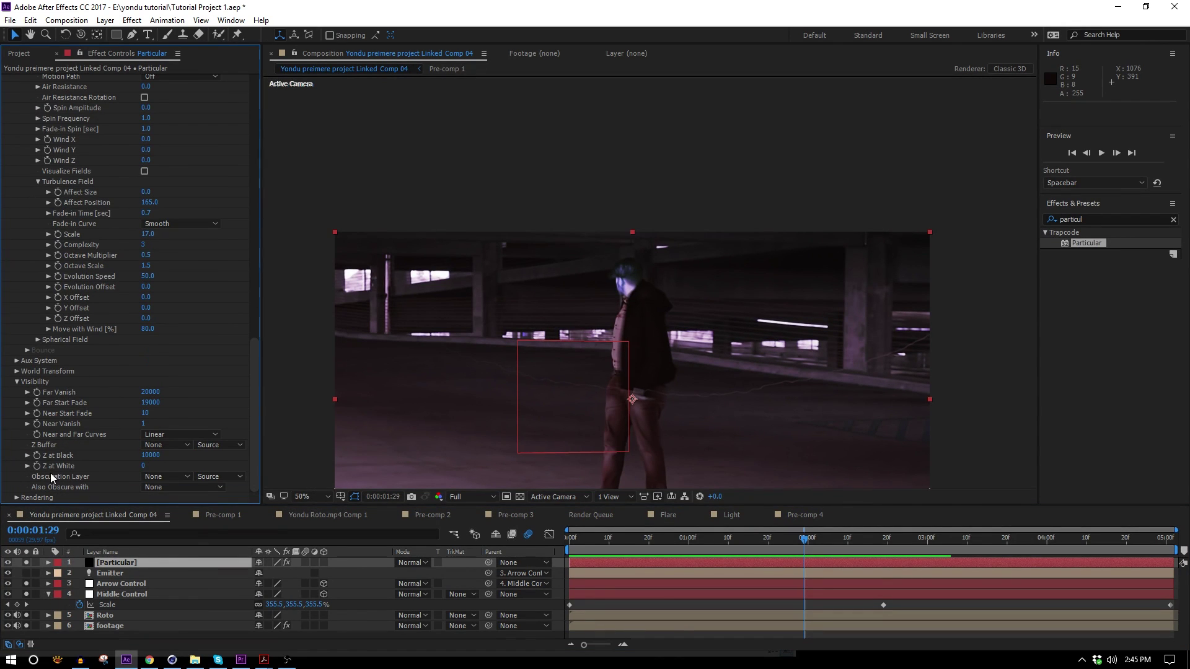
left_click(161, 477)
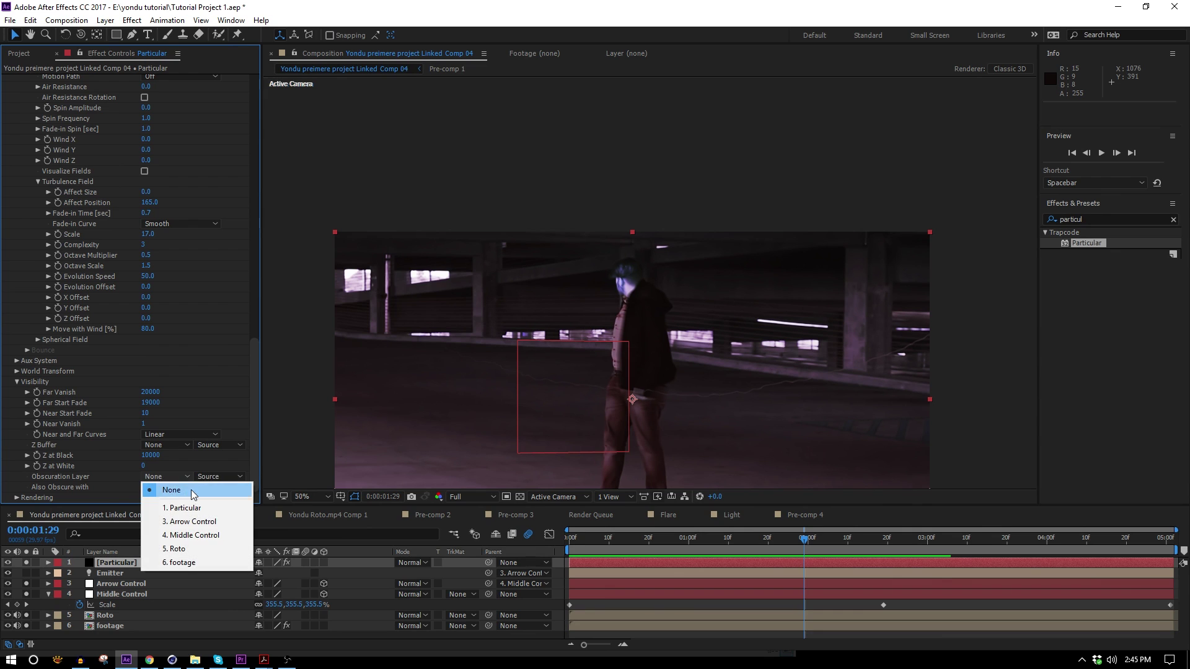
left_click(218, 548)
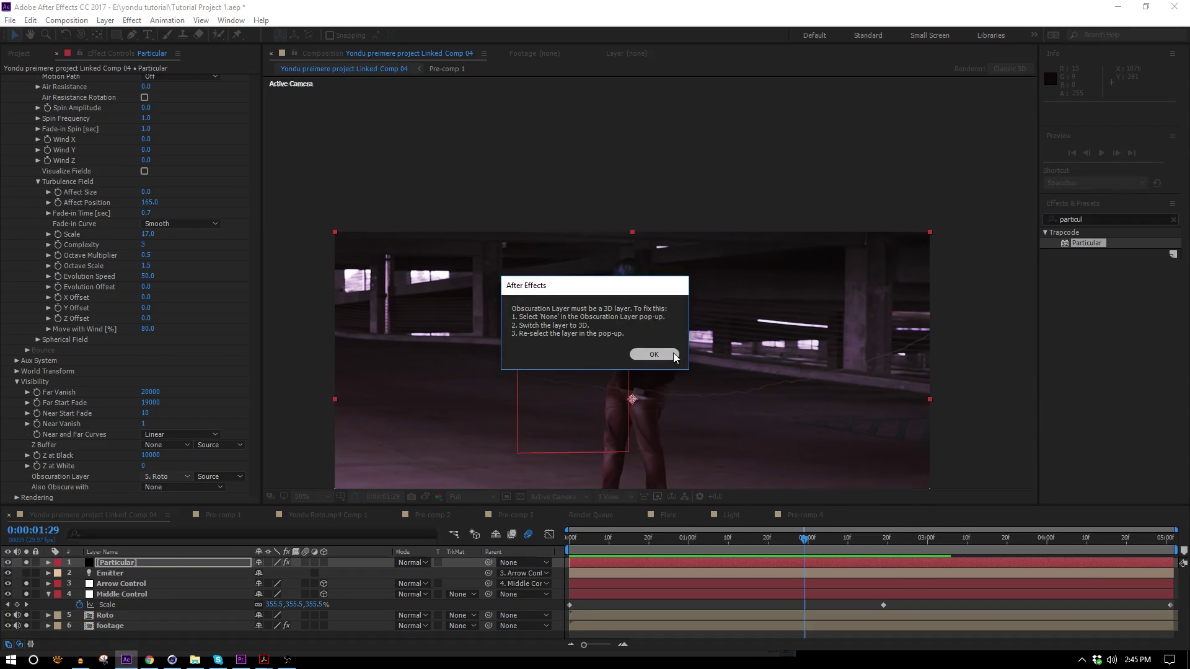
left_click(650, 356)
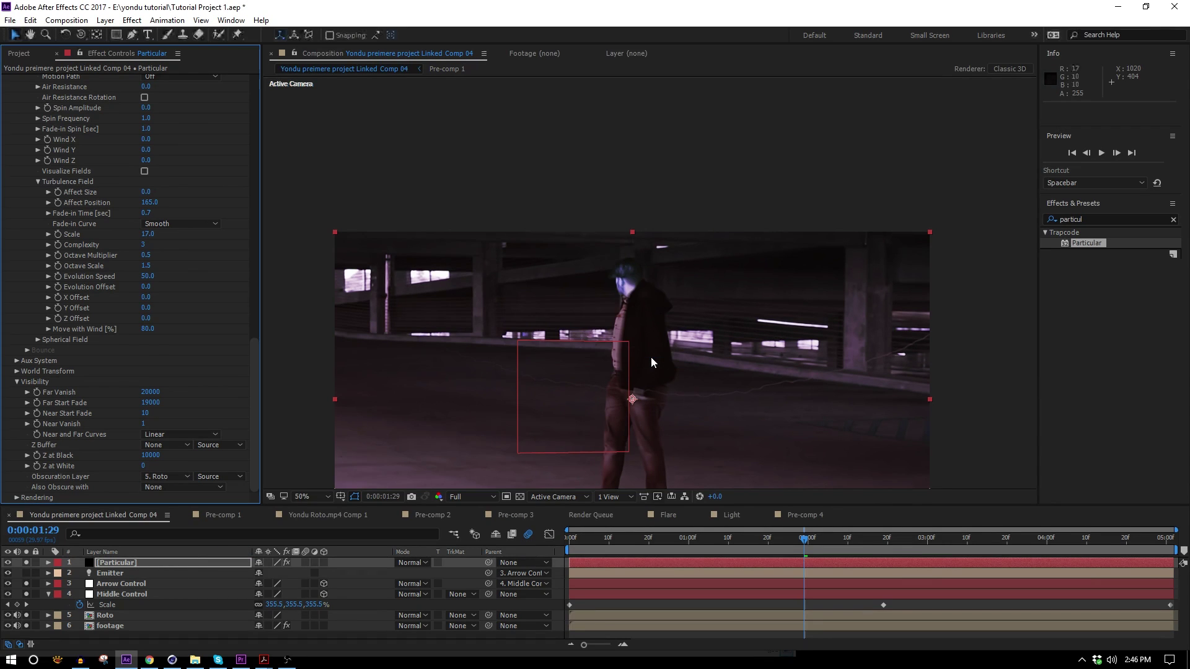
- Make the Roto layer 3D and turn off its visibility
left_click(121, 617)
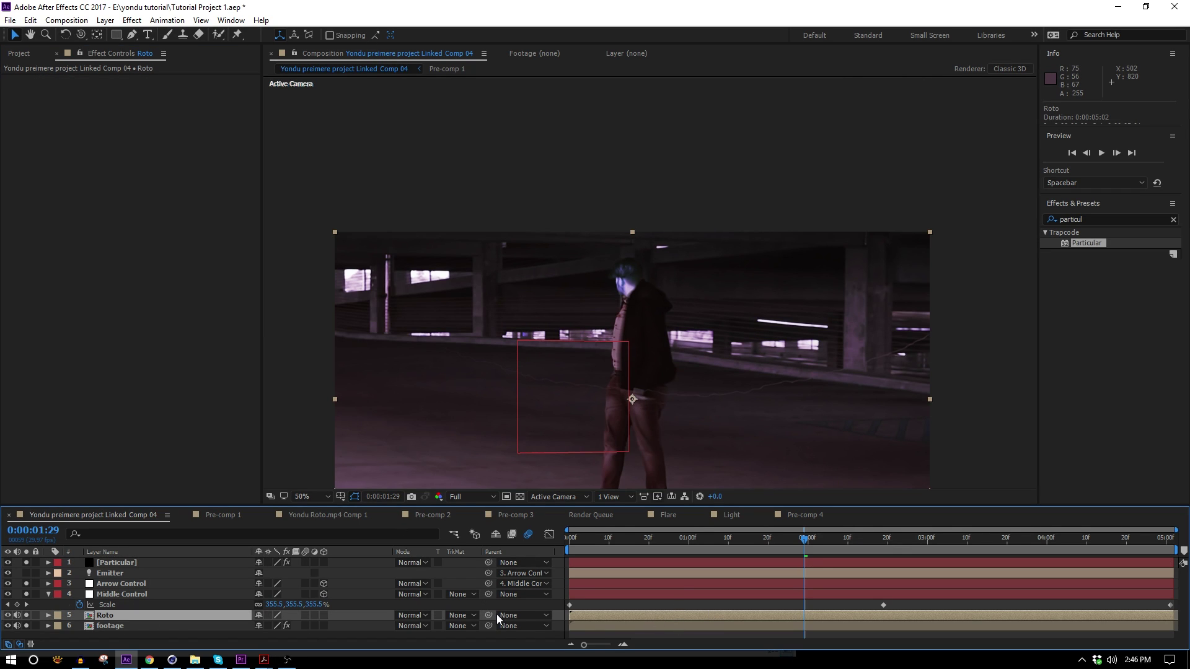
left_click(323, 615)
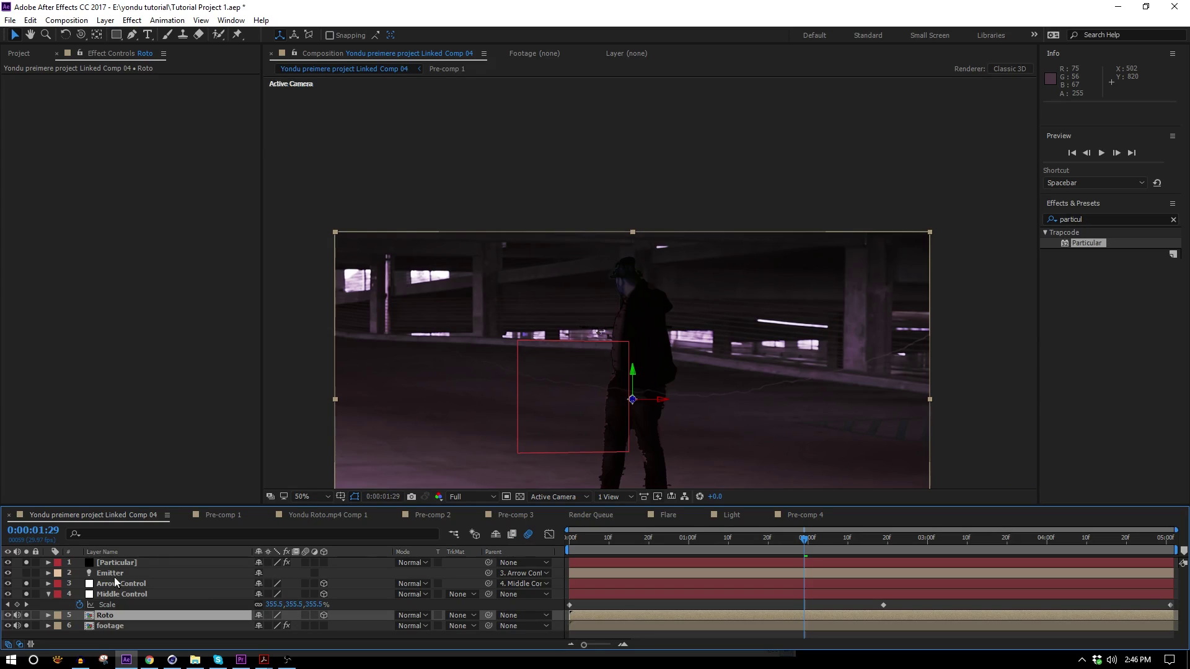
scroll(623, 415, "up", 1)
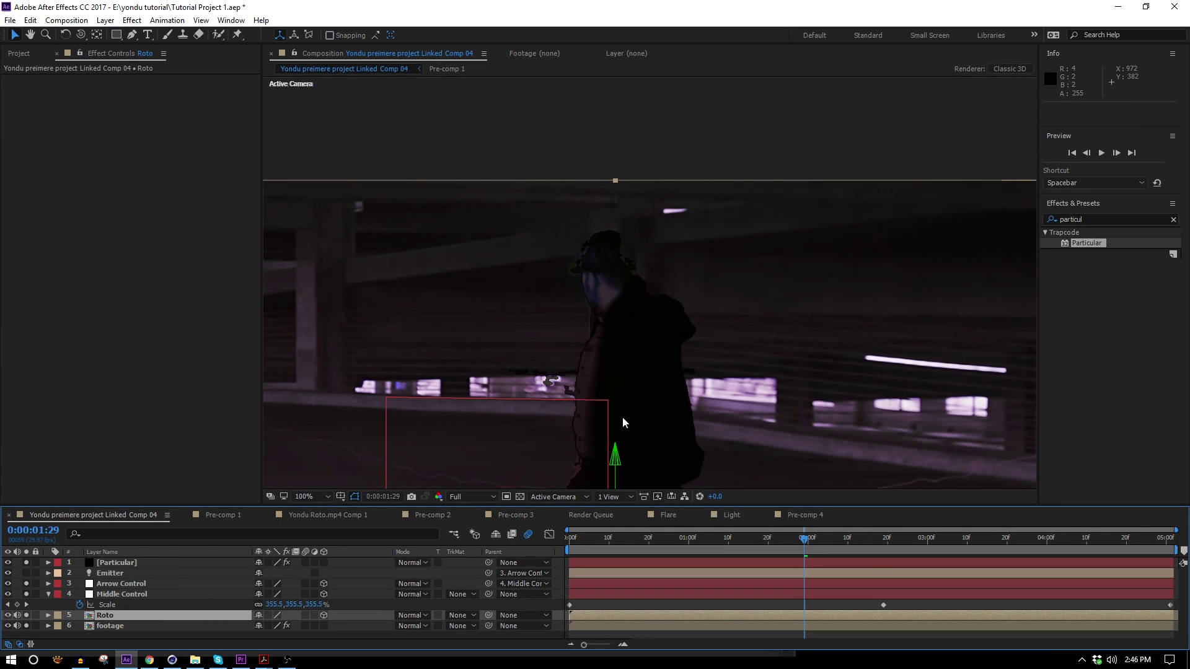
scroll(622, 416, "down", 1)
key("space")
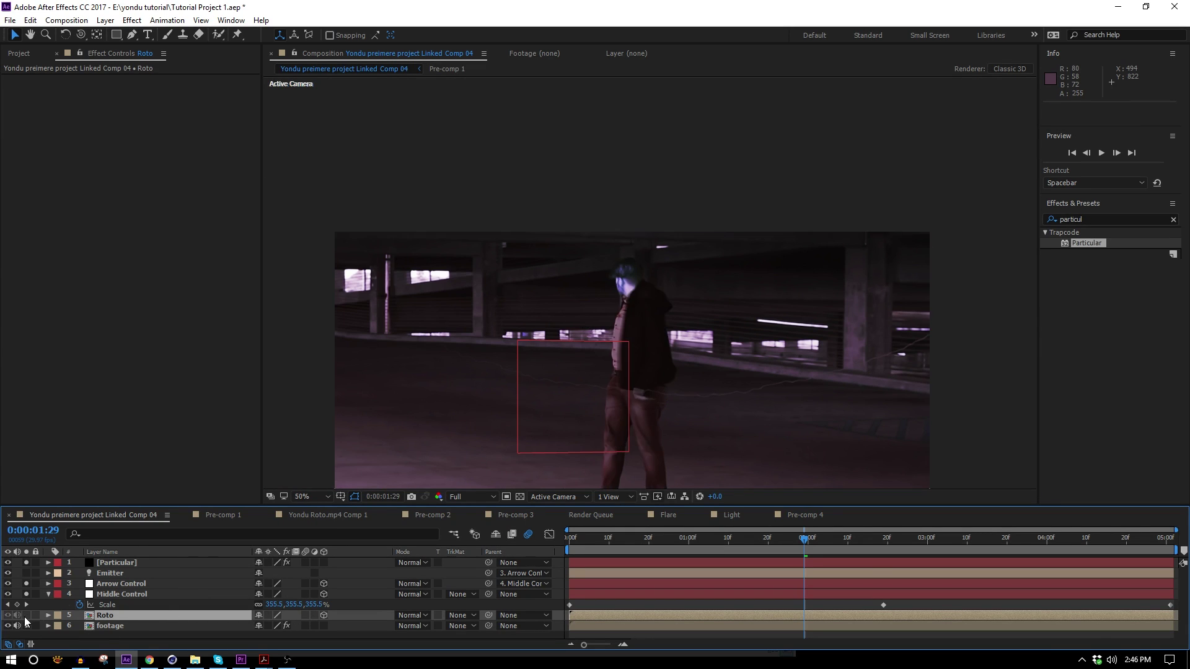
- Reselect the Roto layer as Particular's Obscuration Layer so the man hides the trail behind him
left_click(118, 563)
scroll(121, 478, "down", 15)
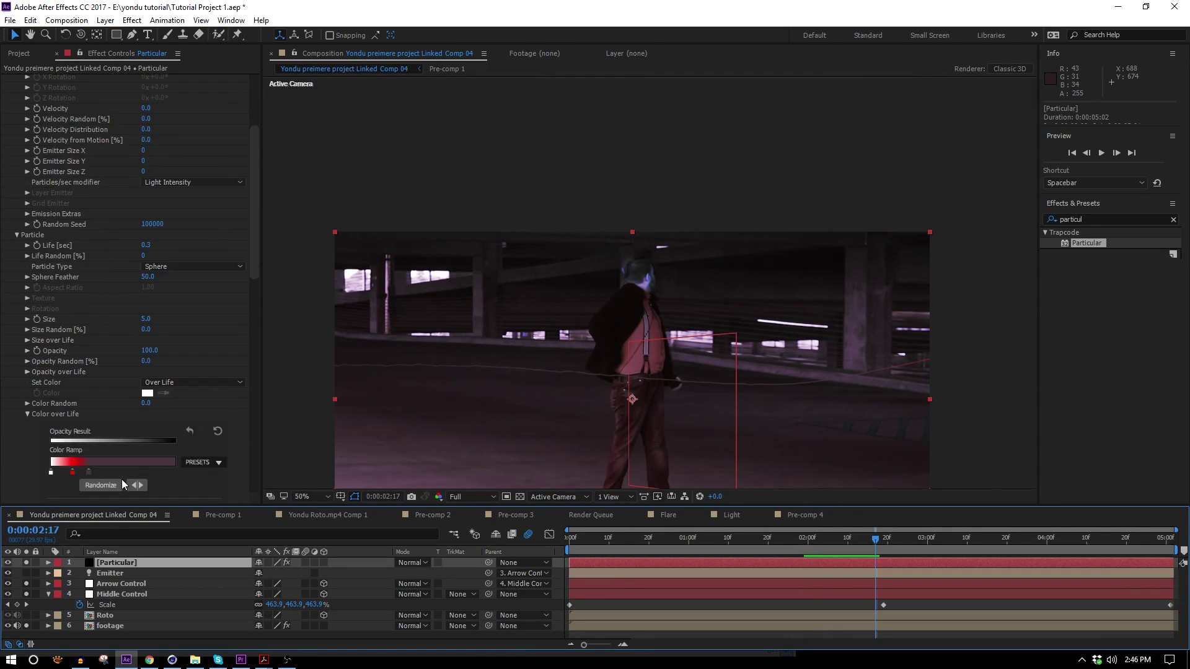
left_click(166, 476)
left_click(185, 547)
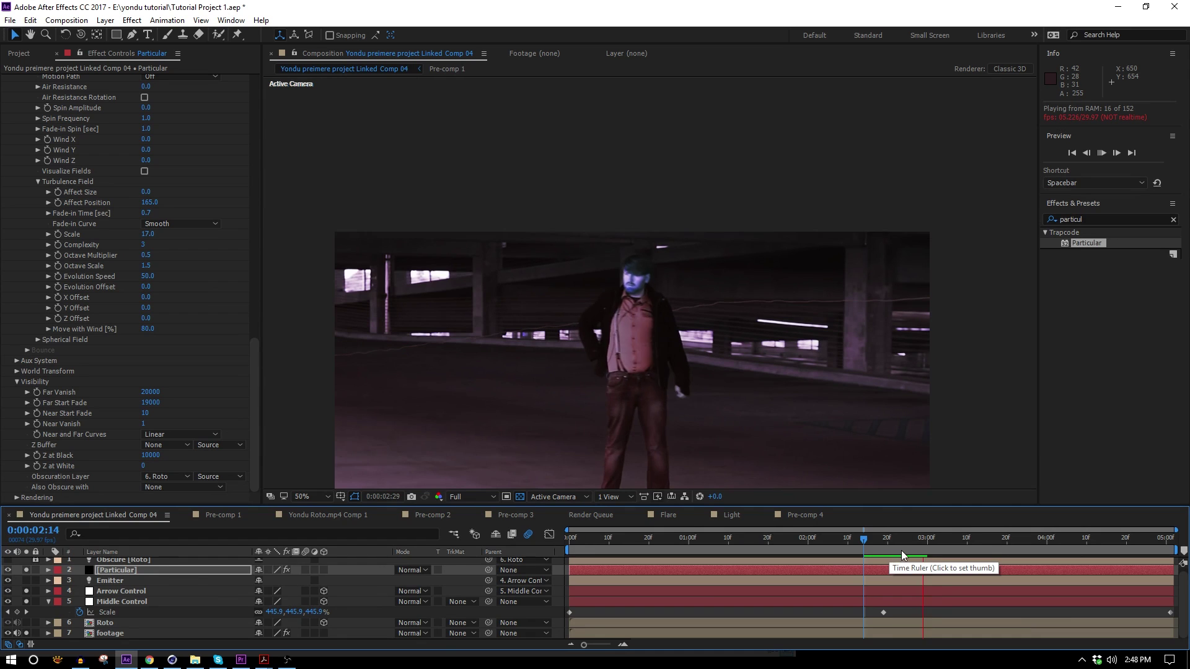
- Scrub between about 0:00:02:24 and 0:00:02:29 to examine how the trail passes behind the man
mouse_move(901, 550)
left_mouse_down()
mouse_move(858, 543)
mouse_move(916, 572)
mouse_move(877, 565)
mouse_move(901, 579)
mouse_move(917, 582)
mouse_move(917, 567)
left_mouse_up()
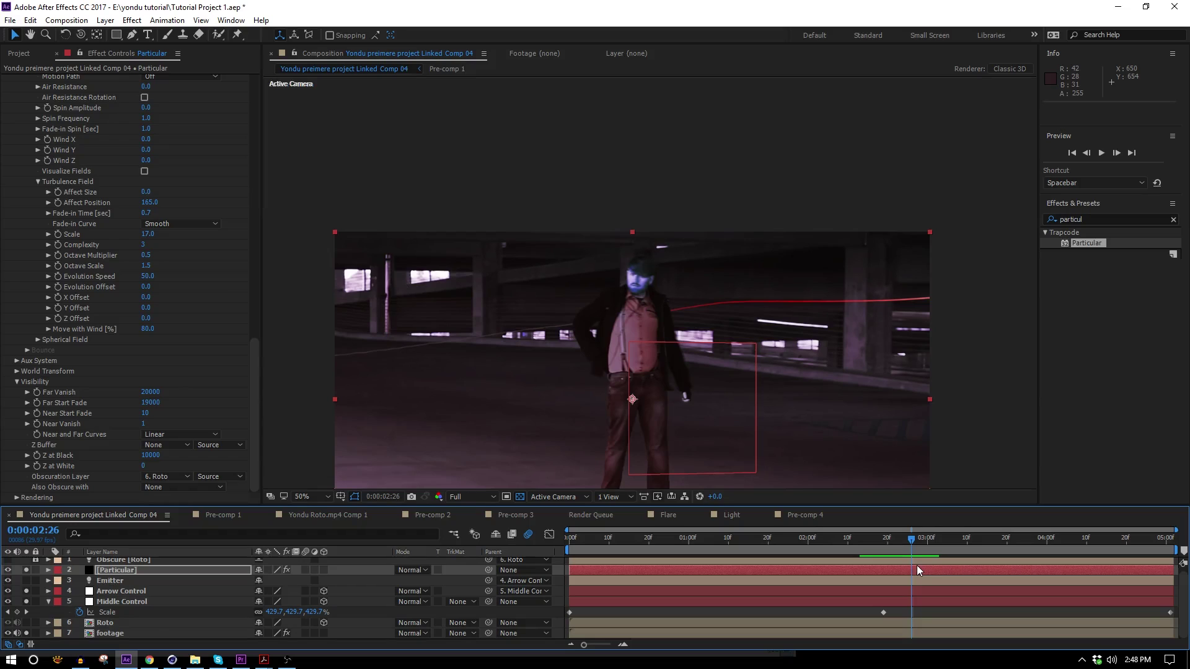
left_click_drag(916, 565, 903, 550)
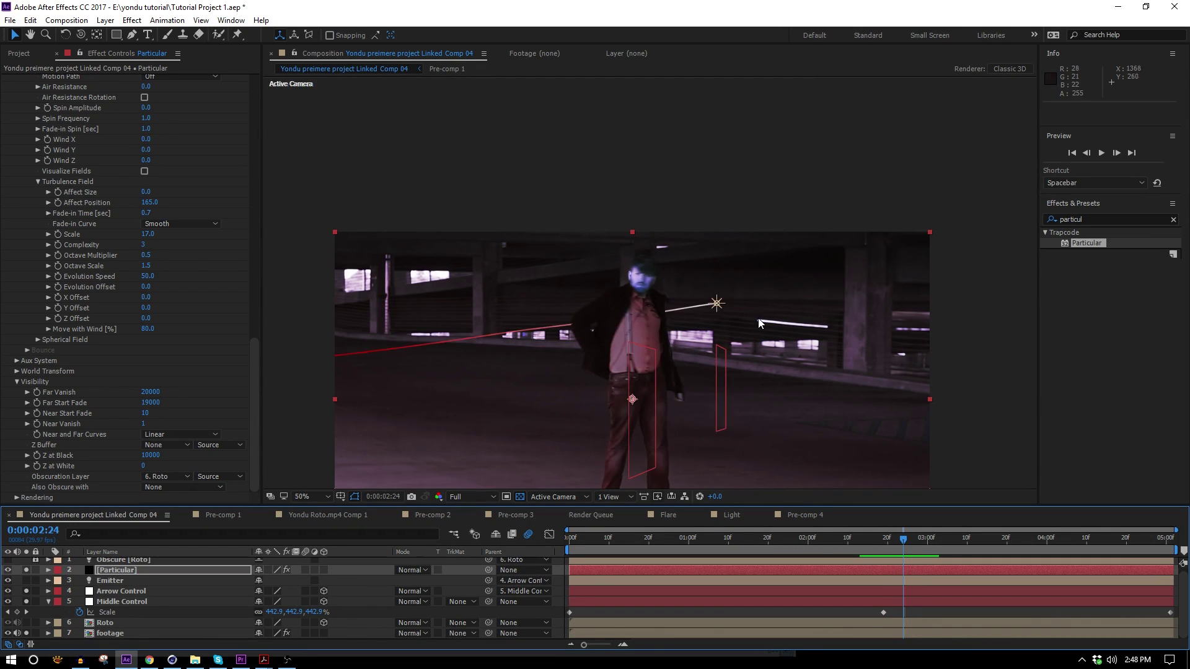
key("period")
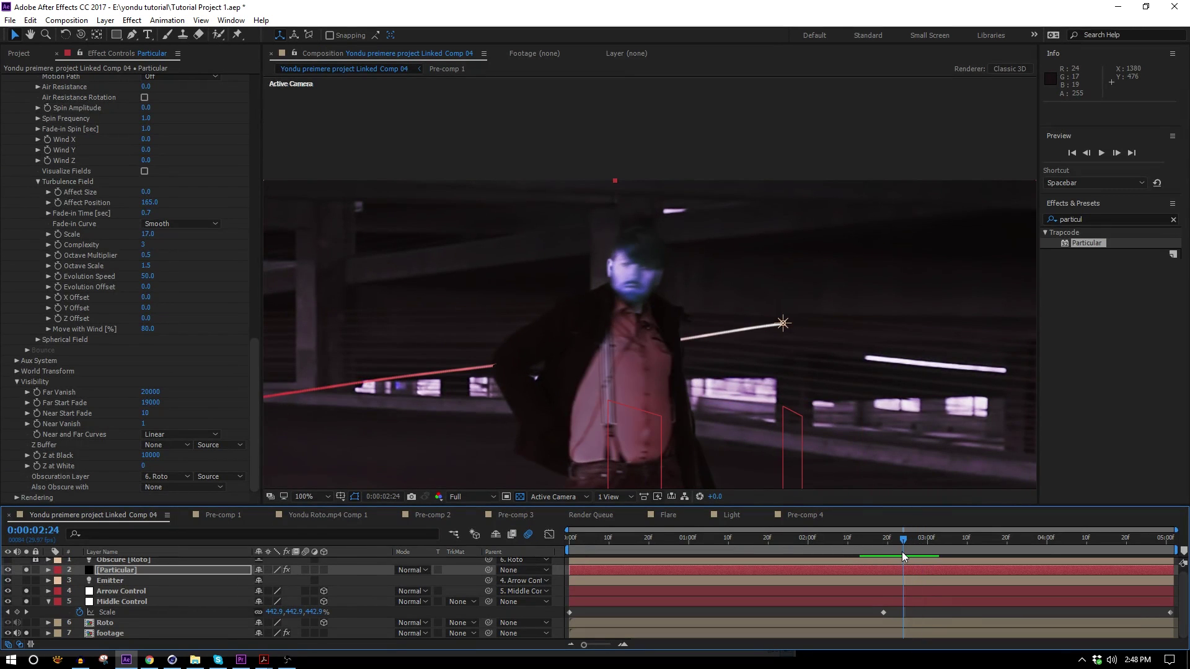
scroll(179, 215, "up", 10)
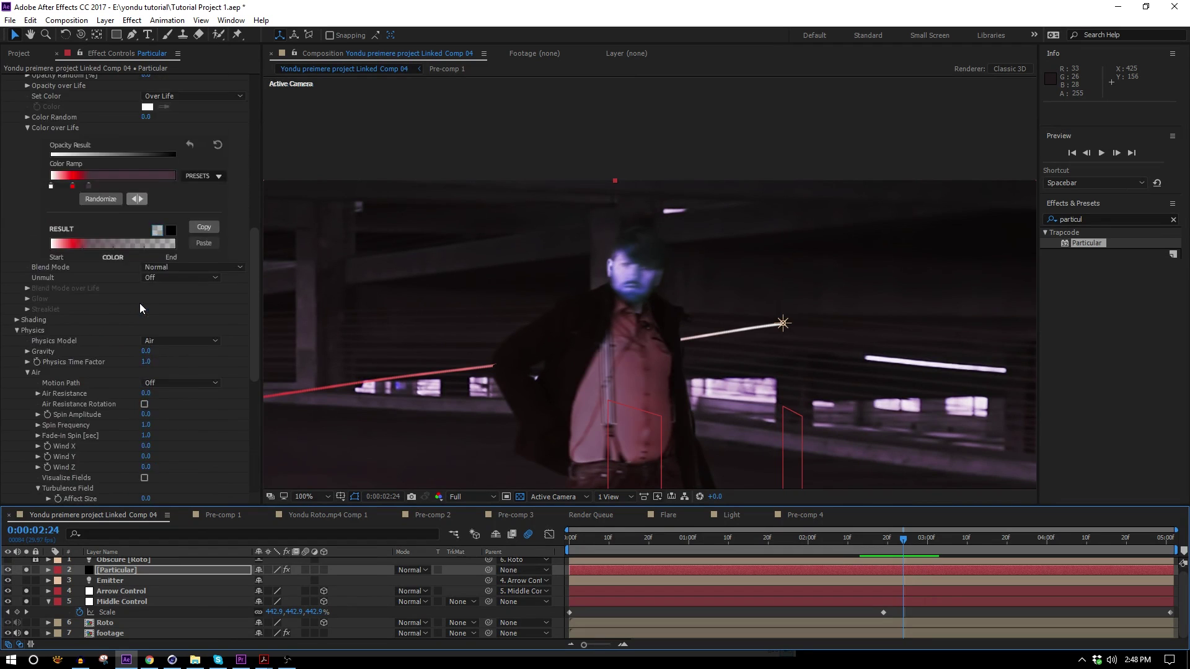
scroll(138, 312, "up", 5)
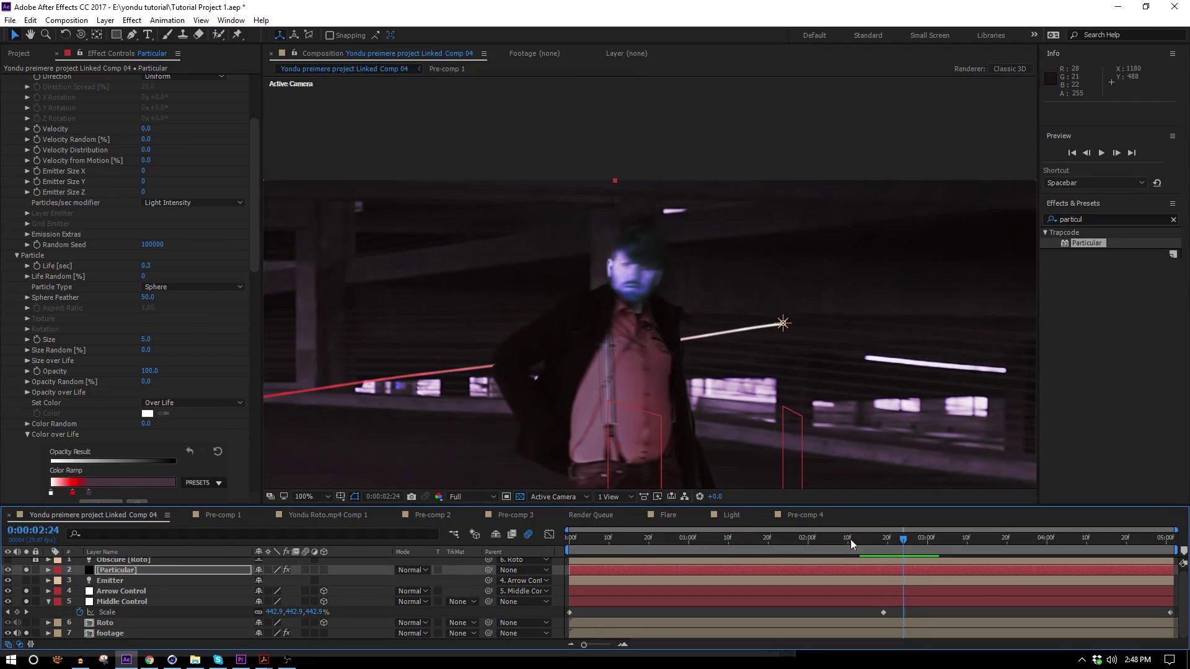
left_click_drag(851, 539, 919, 545)
left_click_drag(927, 552, 923, 551)
scroll(876, 406, "up", 1)
left_click_drag(853, 403, 759, 347)
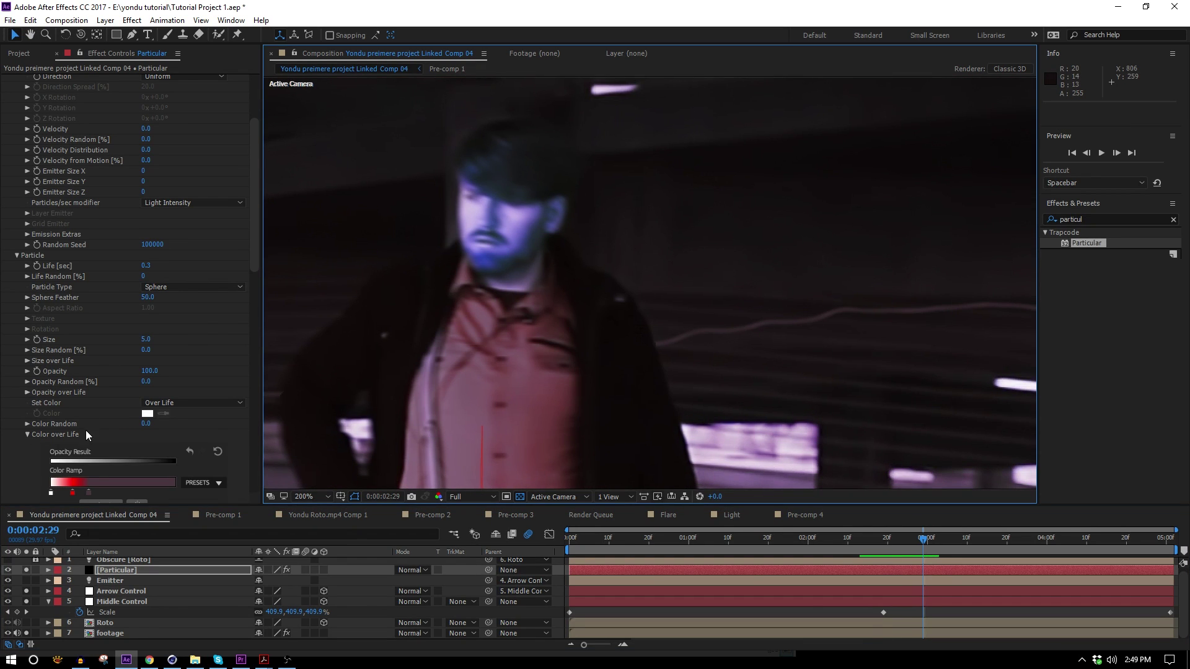
- Add a wiggle expression with a frequency of 0 to the turbulence field's X Offset
scroll(89, 452, "down", 10)
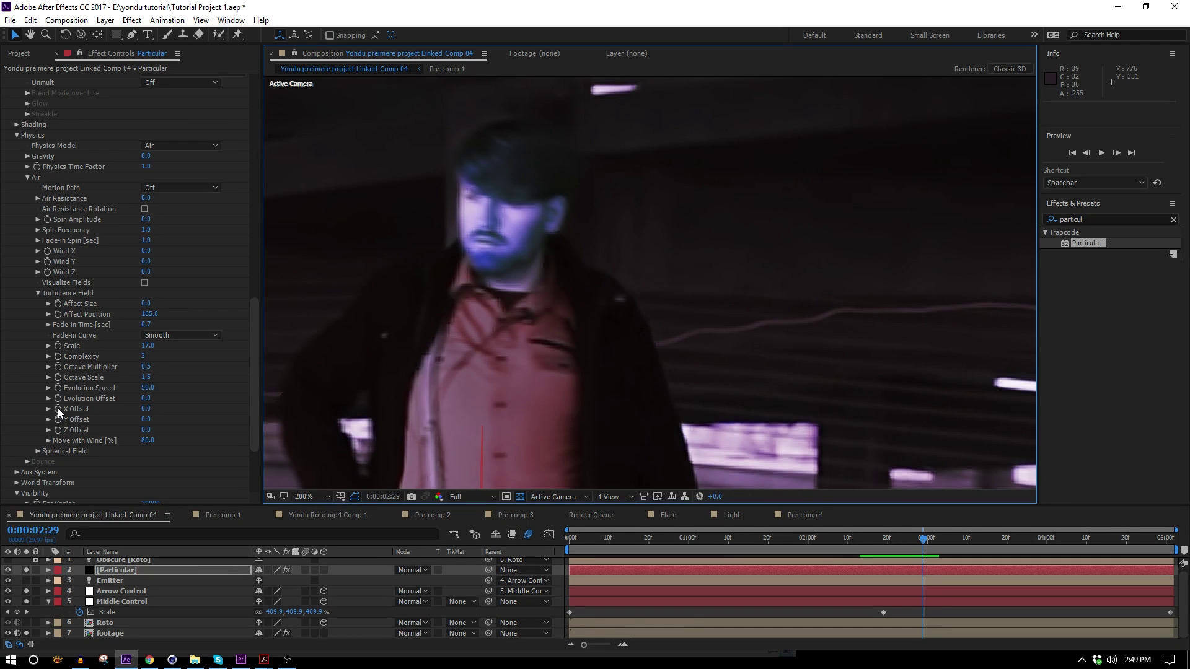
left_click(59, 409, "alt")
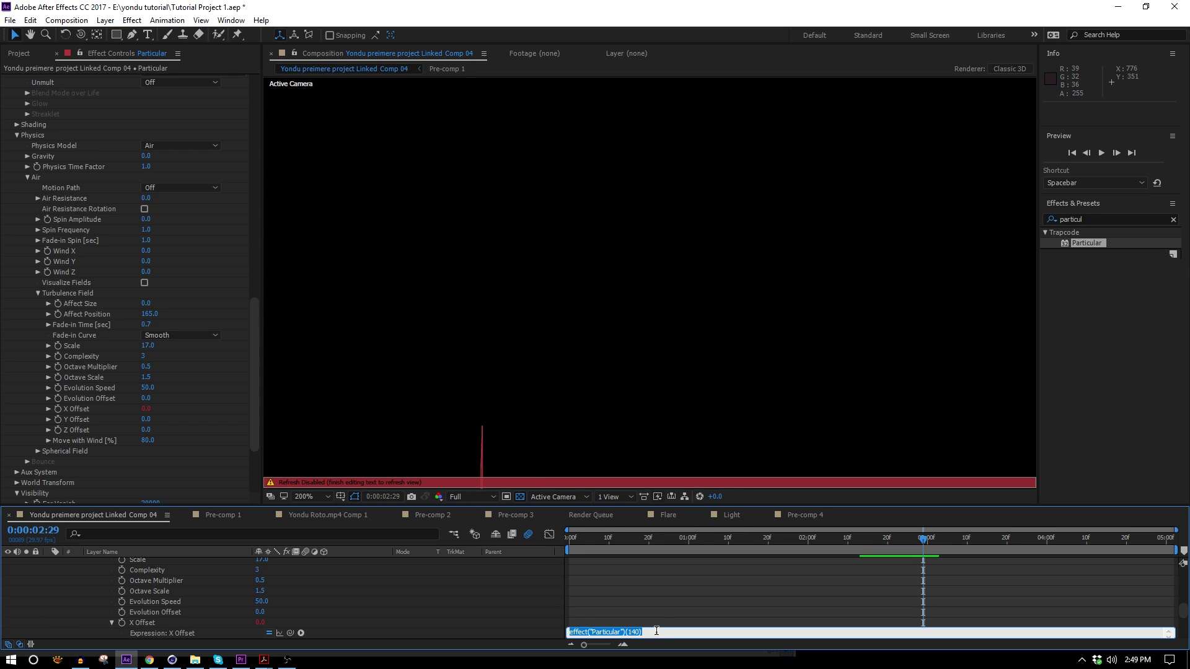
type("wiggle(0")
left_click(679, 601)
- Preview the trail with the X Offset expression and move the current time to 0:00:01:10
key("space")
left_click_drag(753, 560, 702, 559)
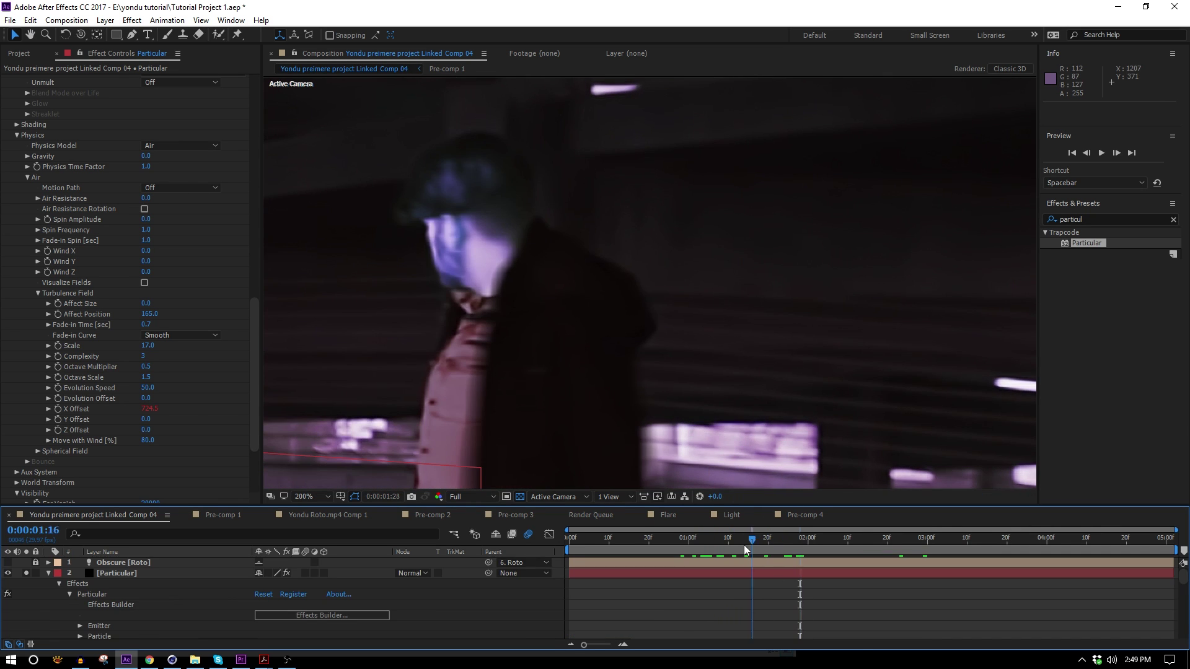
left_click_drag(747, 545, 728, 545)
scroll(683, 393, "down", 2)
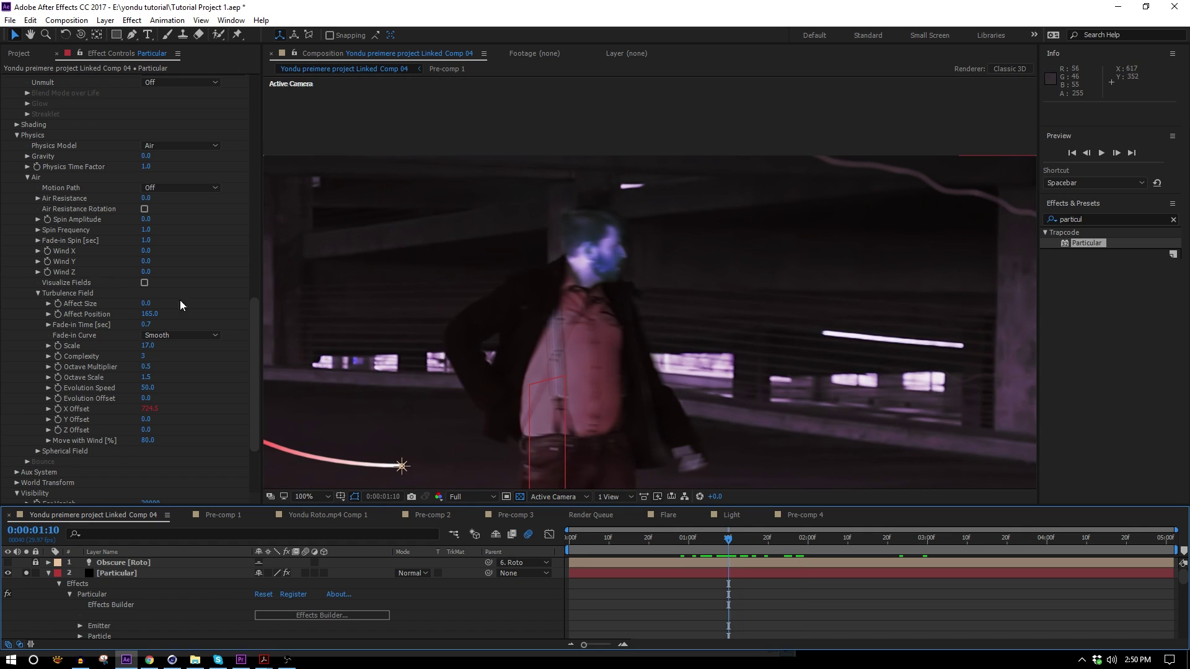
- Add the expression wiggle(0,.1) to the particle Life [sec] property
scroll(81, 302, "up", 8)
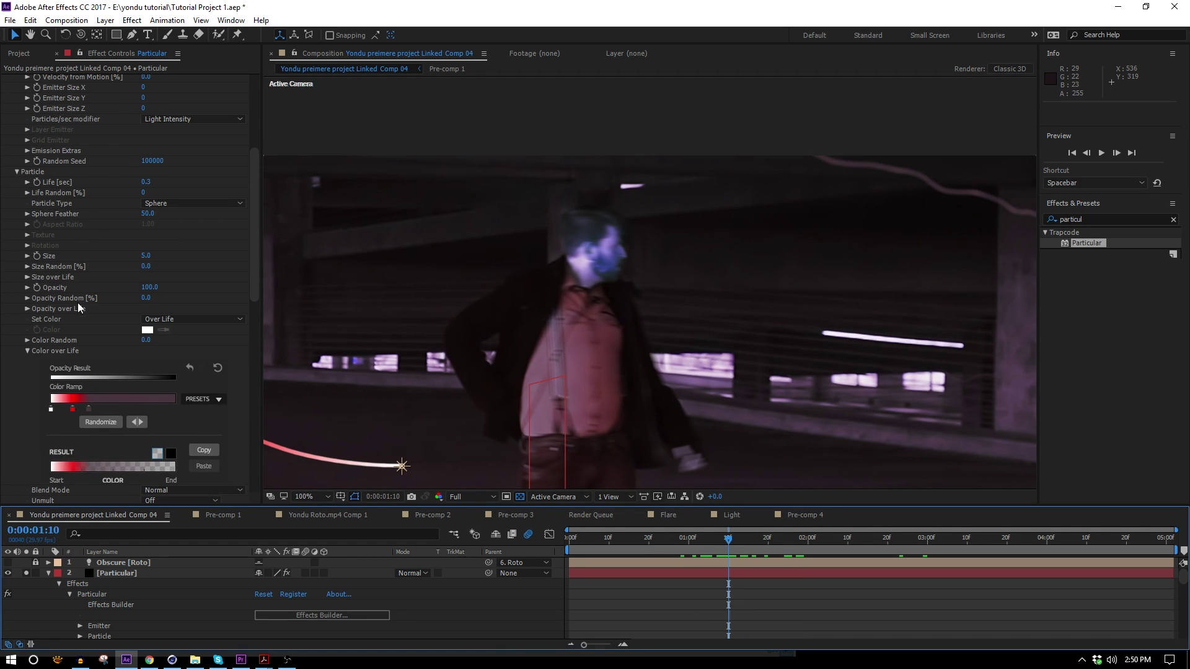
left_click(37, 182, "alt")
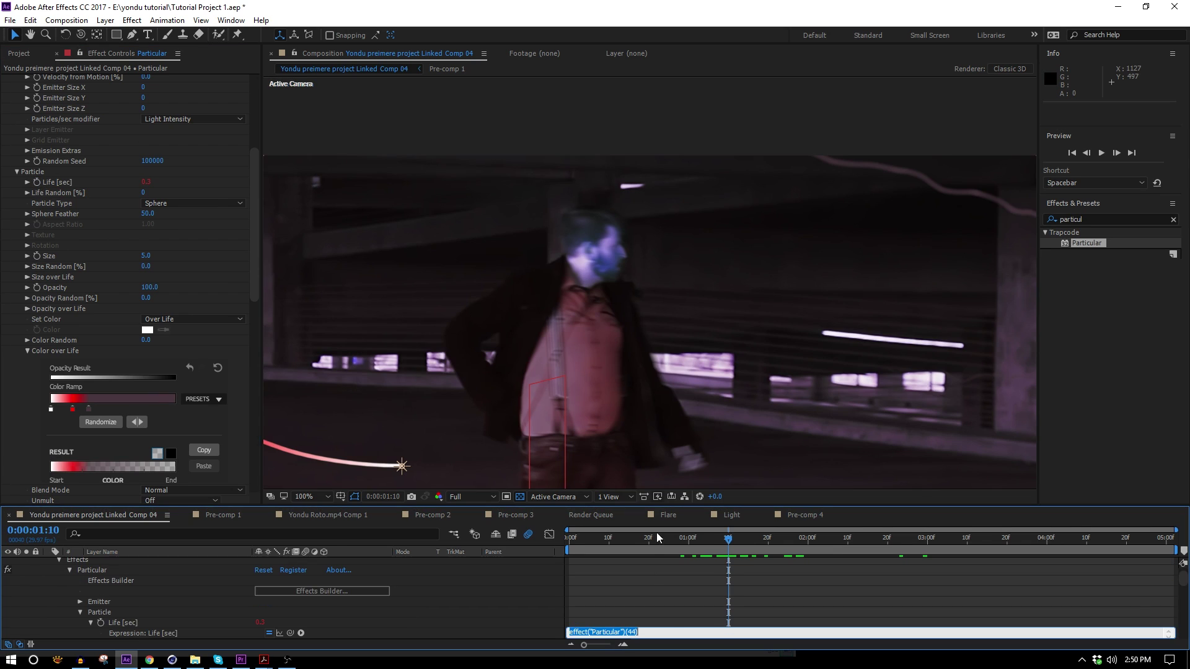
type("wiggle(0")
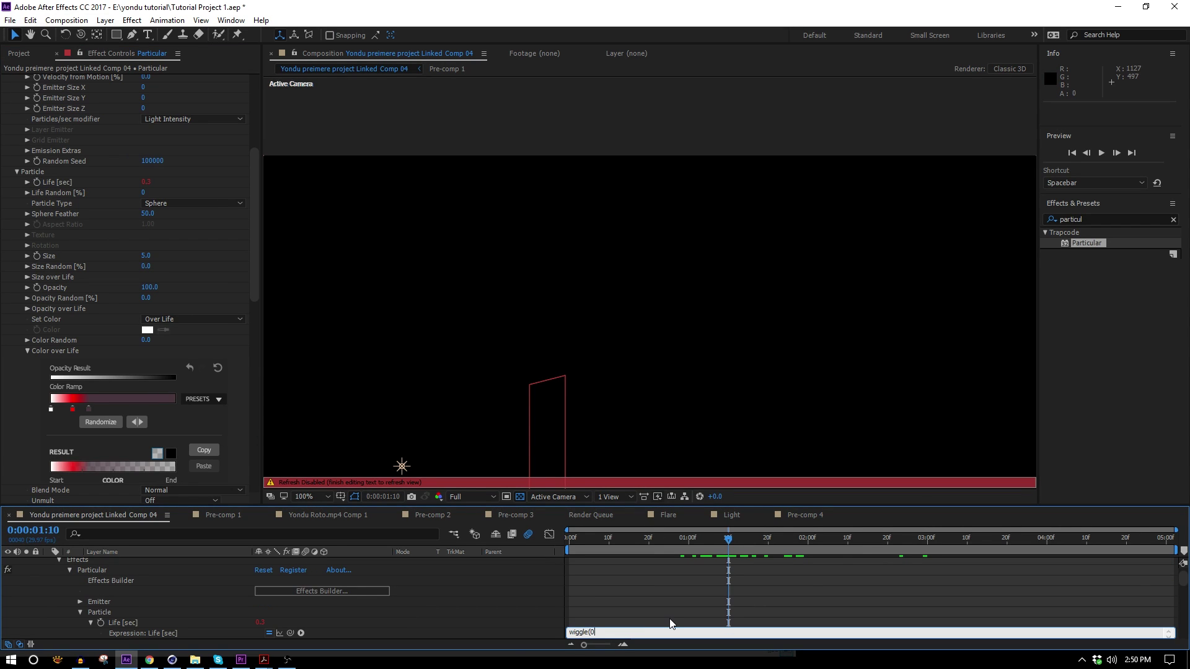
type(",.1)")
left_click(663, 572)
scroll(790, 414, "down", 2)
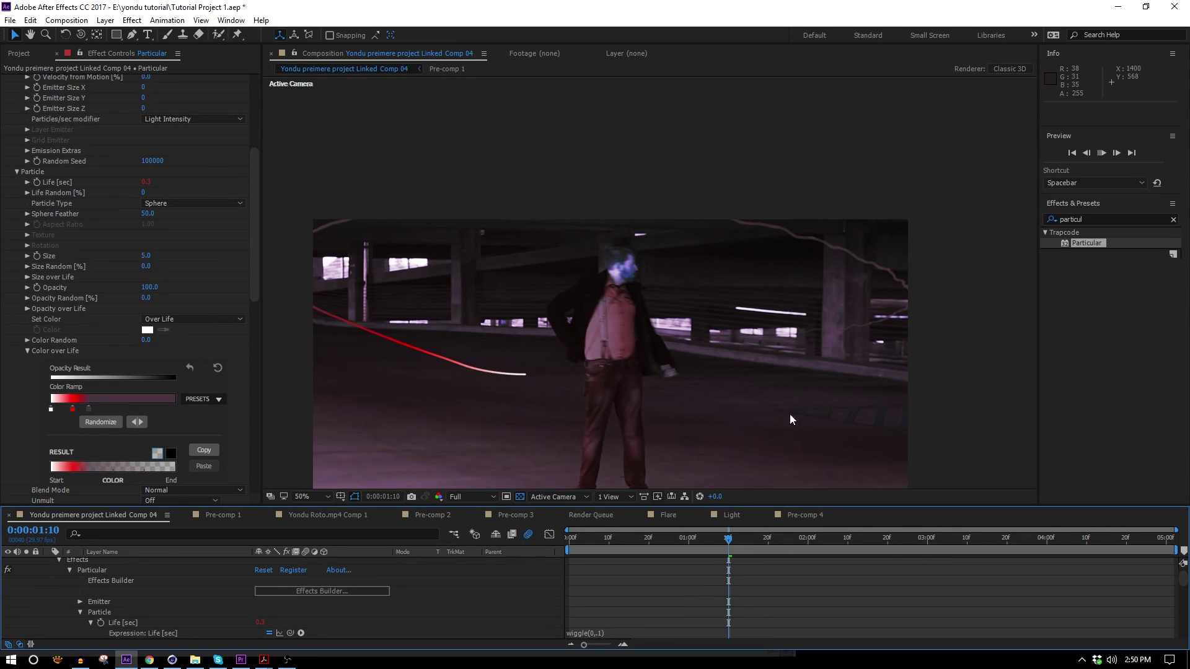
- Collapse the Particular effect's settings, reveal the Particular layer's Opacity and add the expression wiggle(0,30) to it
left_click(734, 546)
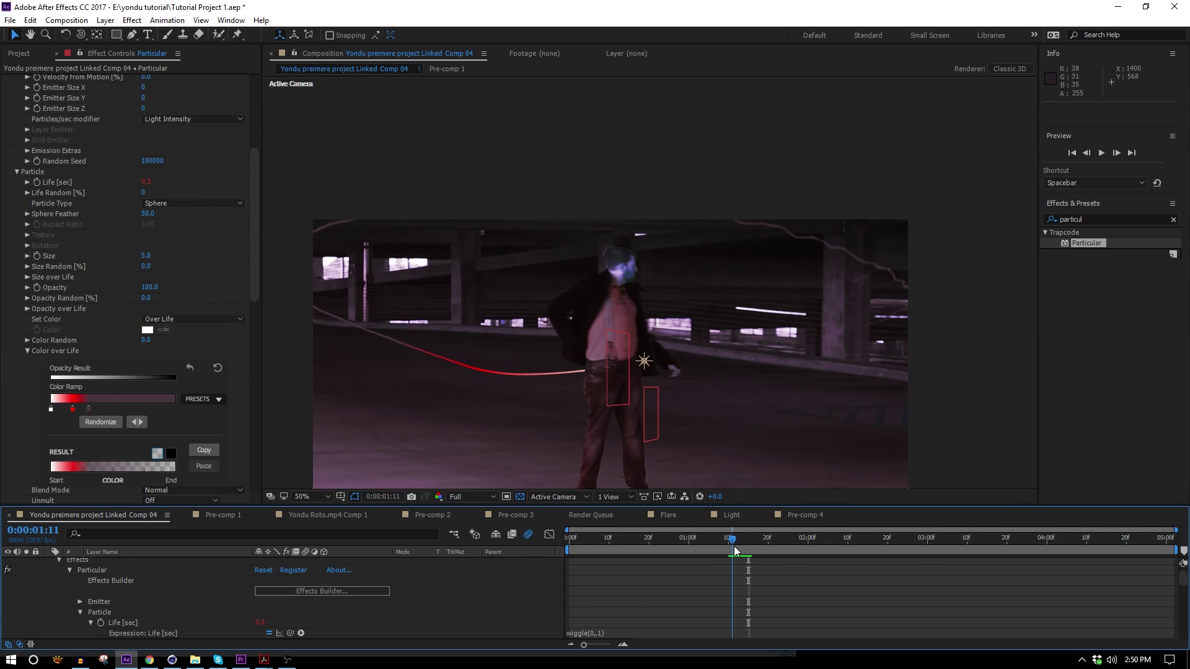
scroll(657, 622, "up", 3)
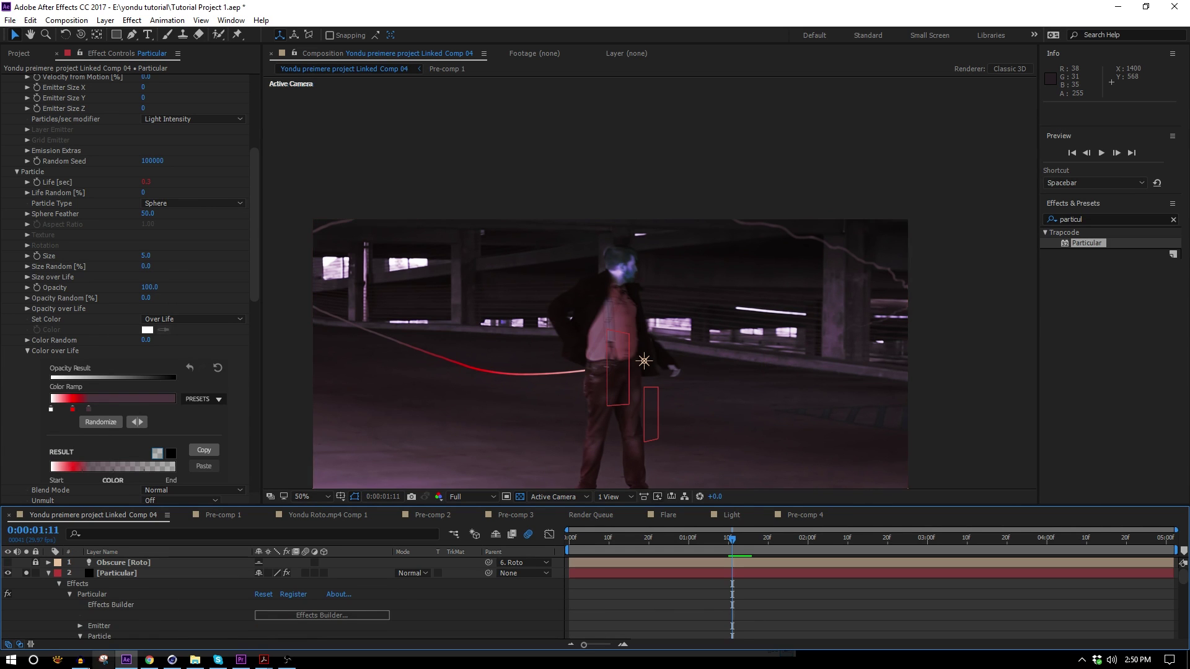
scroll(39, 145, "up", 5)
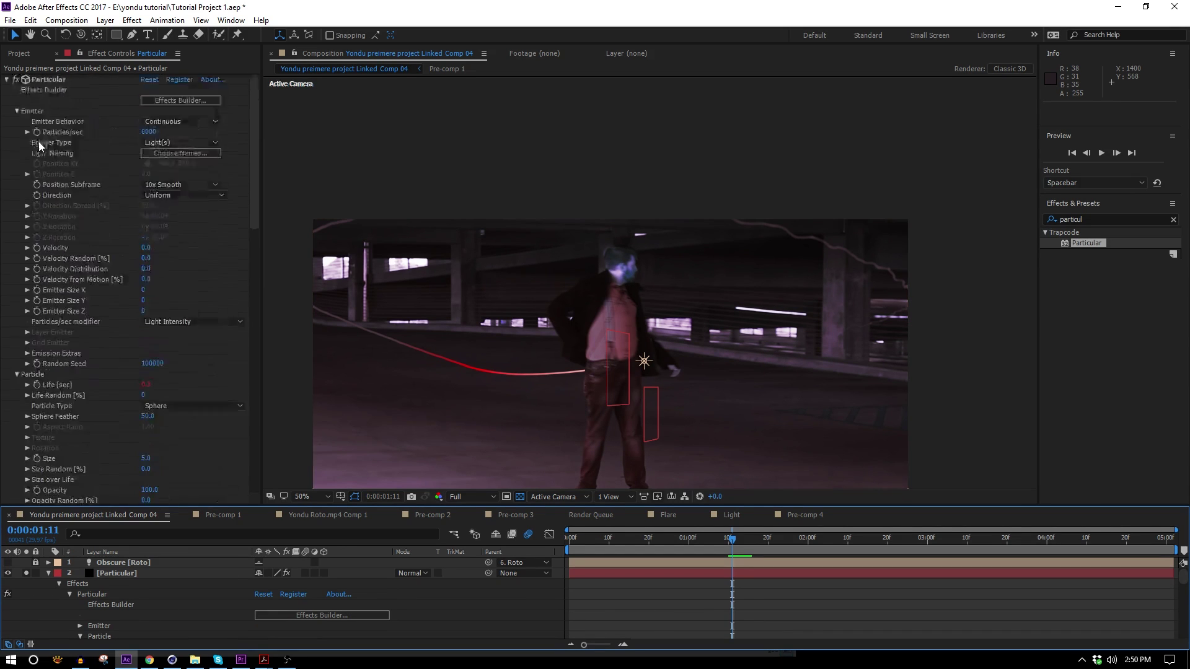
left_click(7, 80)
left_click(108, 575)
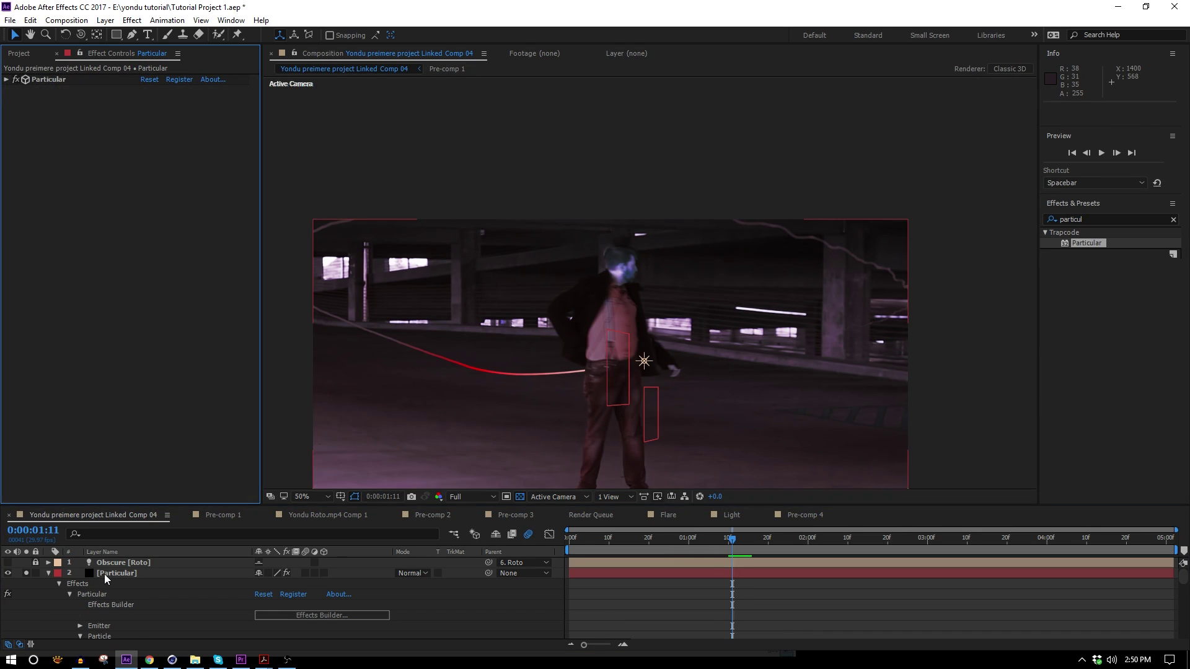
left_click(48, 573)
key("t")
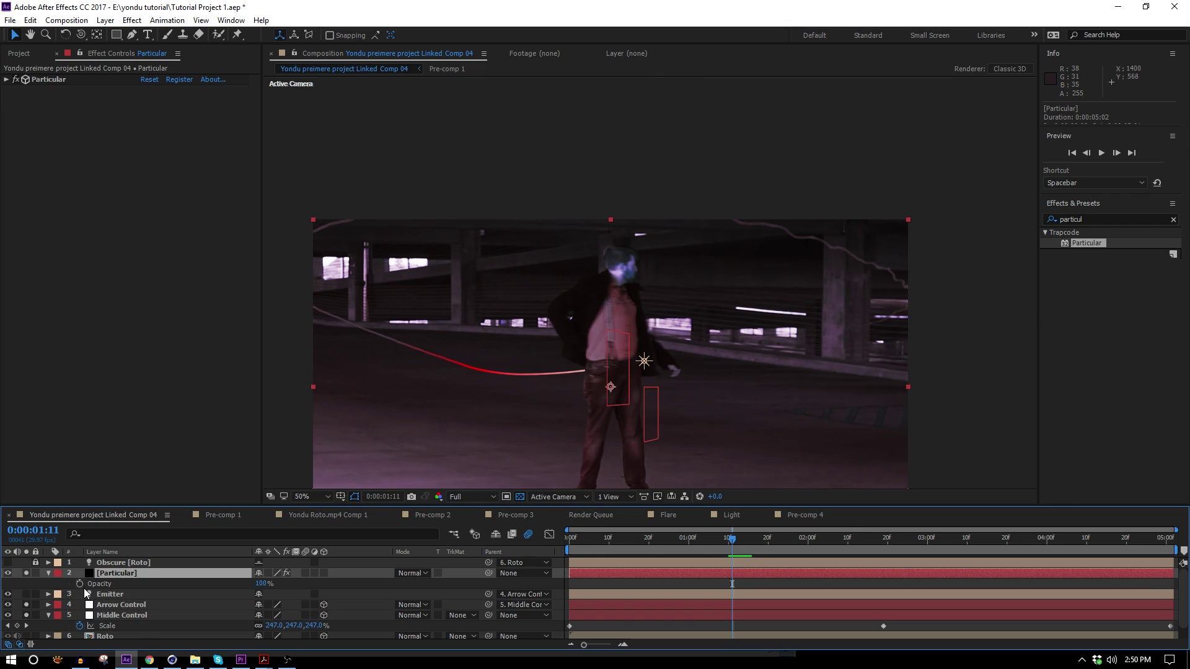
left_click(80, 584, "alt")
type("wiggle(0")
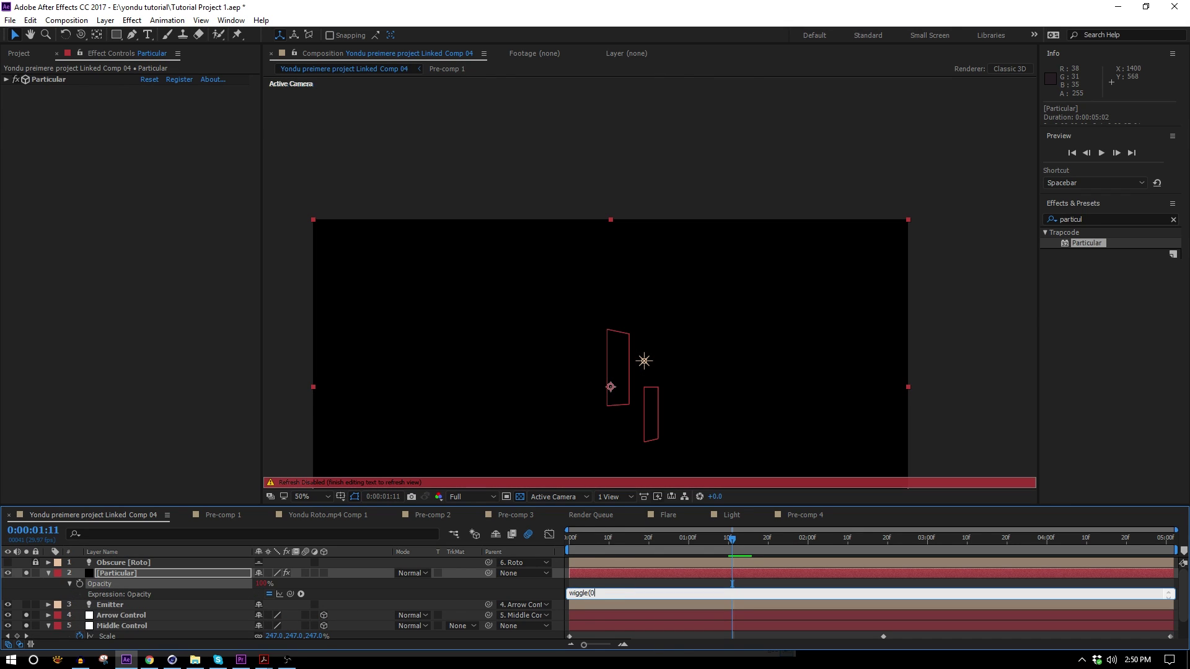
type(",30)")
left_click(347, 596)
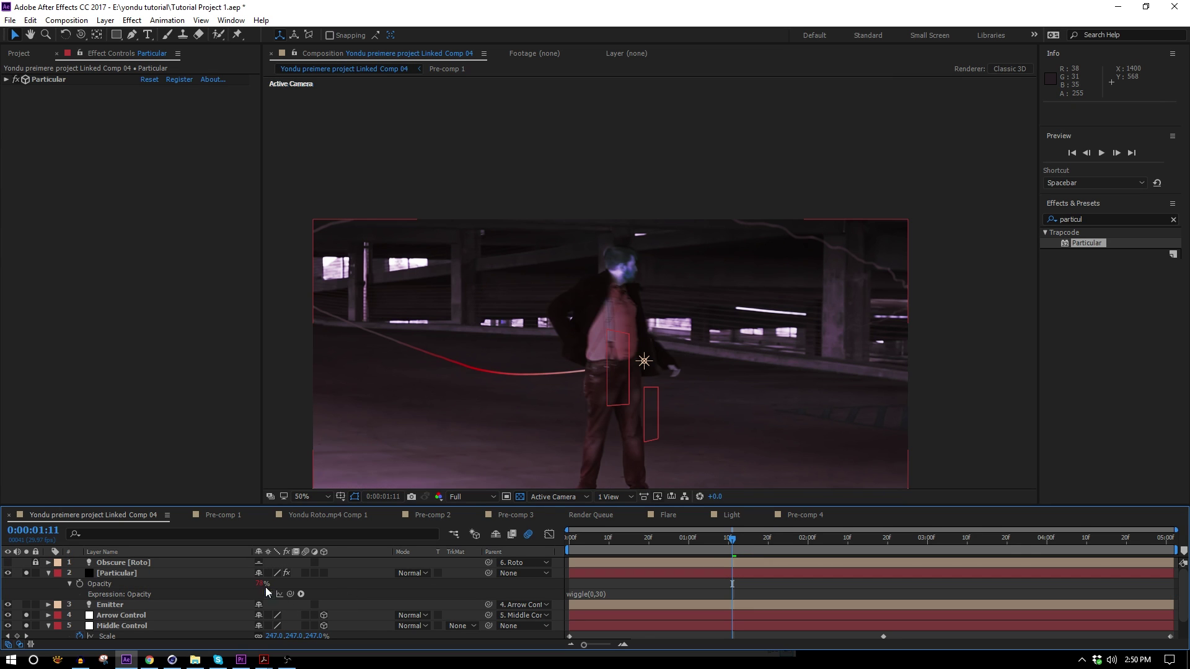
- Set the Particular layer's base Opacity to 60%, preview the flicker and move the current time to 0:00:01:21
left_click(259, 583)
type("60")
left_click(425, 590)
key("space")
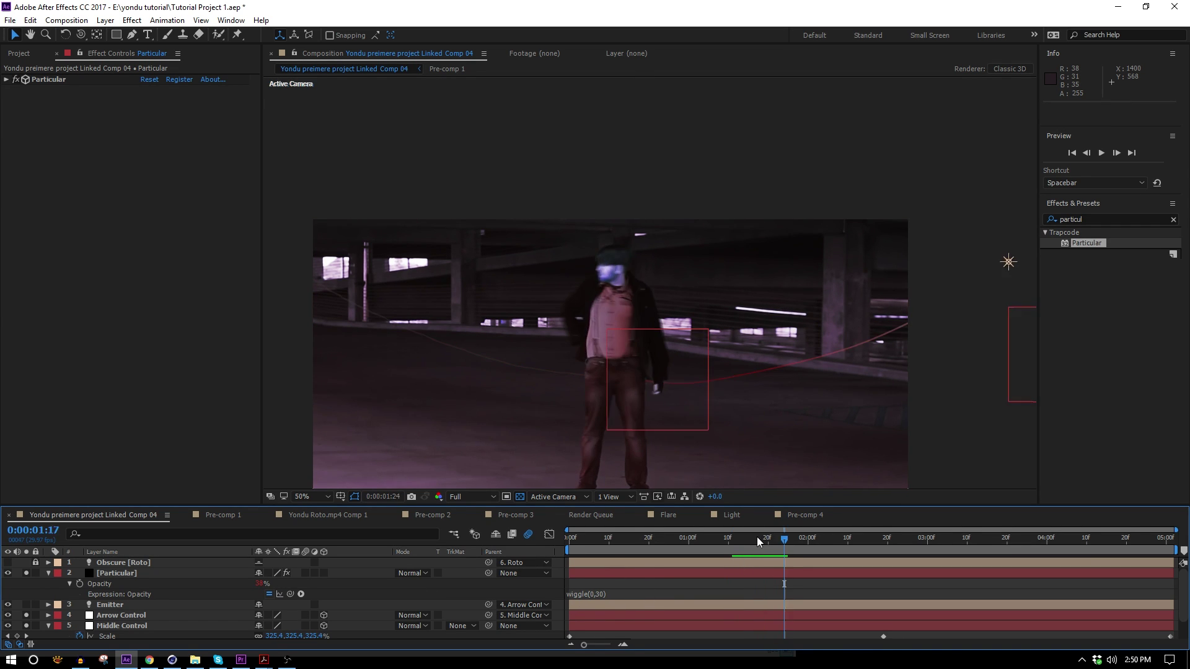
left_click(757, 538)
left_click_drag(757, 544, 772, 550)
- Duplicate the Particular layer three times to make a stack of four
left_click(118, 574)
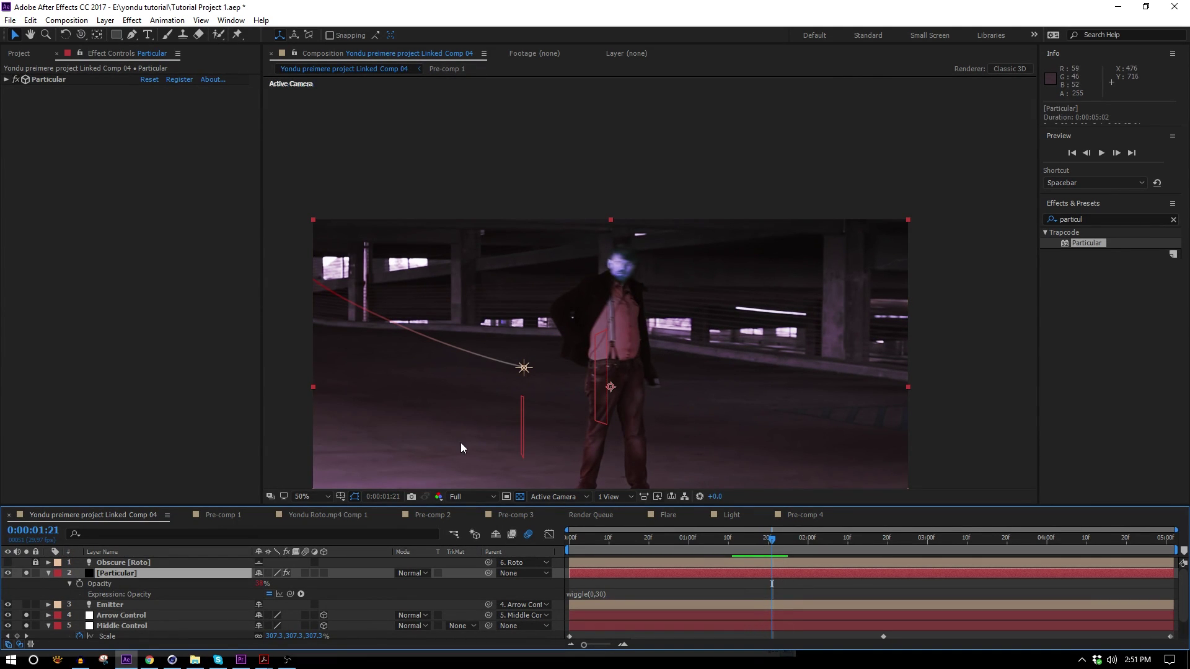
key("ctrl+d")
key("ctrl+d")
key("ctrl+d")
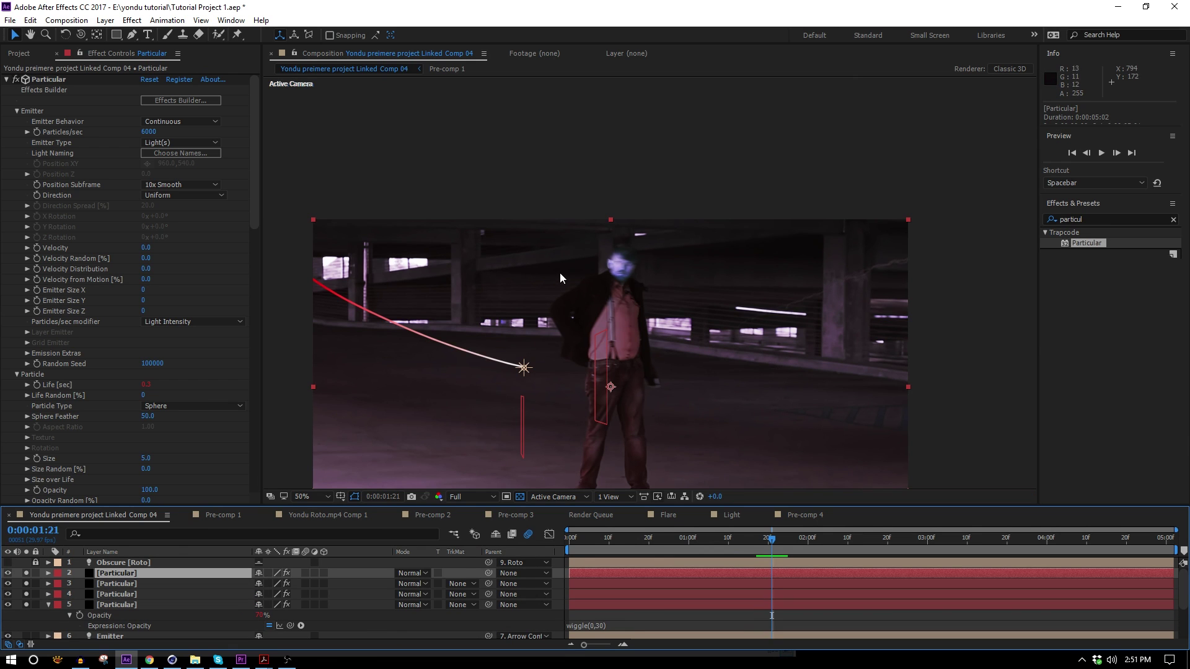
- Preview the stacked trails and examine their strands up close between 0:00:02:14 and 0:00:02:20
key("space")
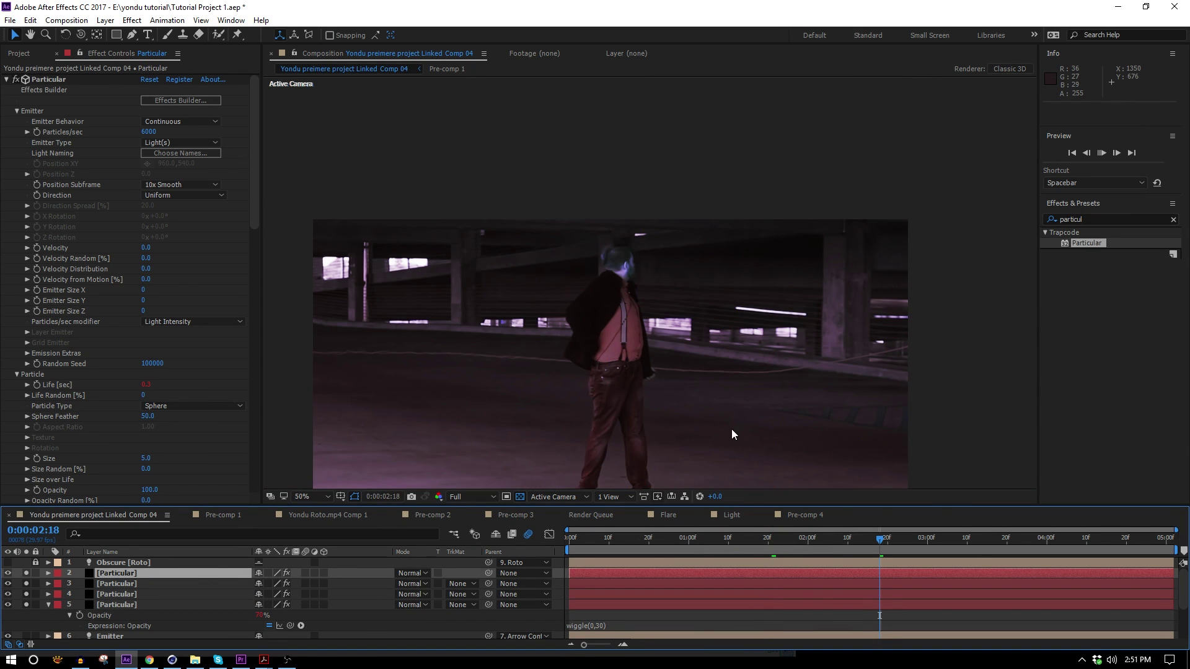
key("space")
scroll(464, 438, "up", 2)
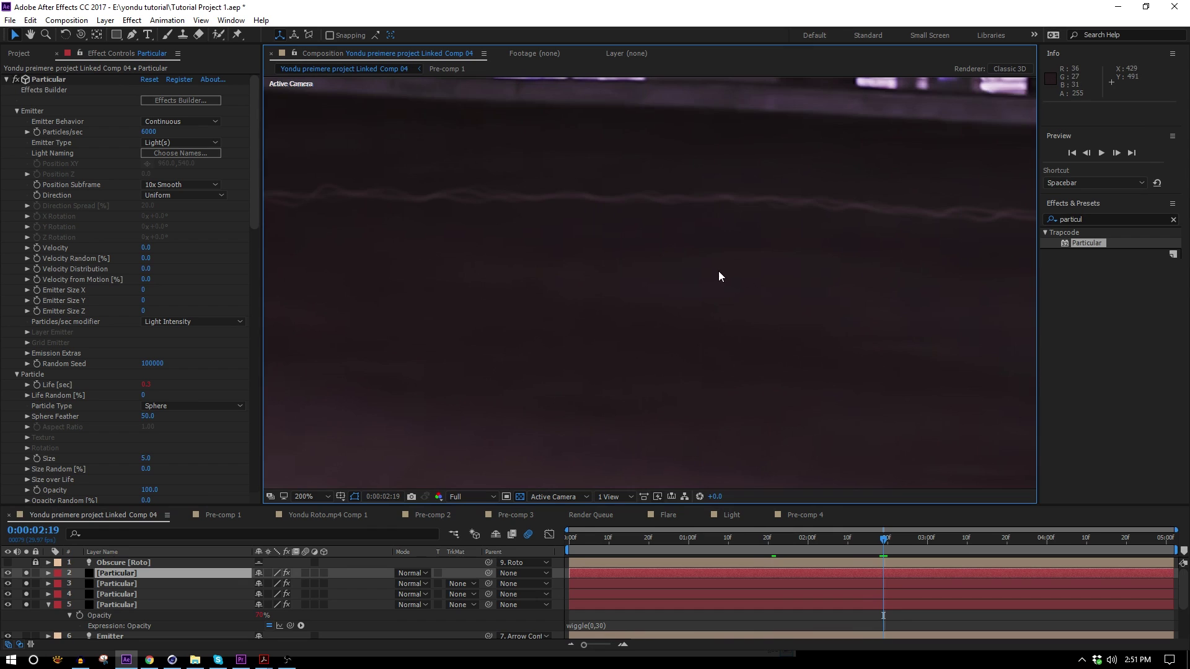
scroll(719, 270, "up", 2)
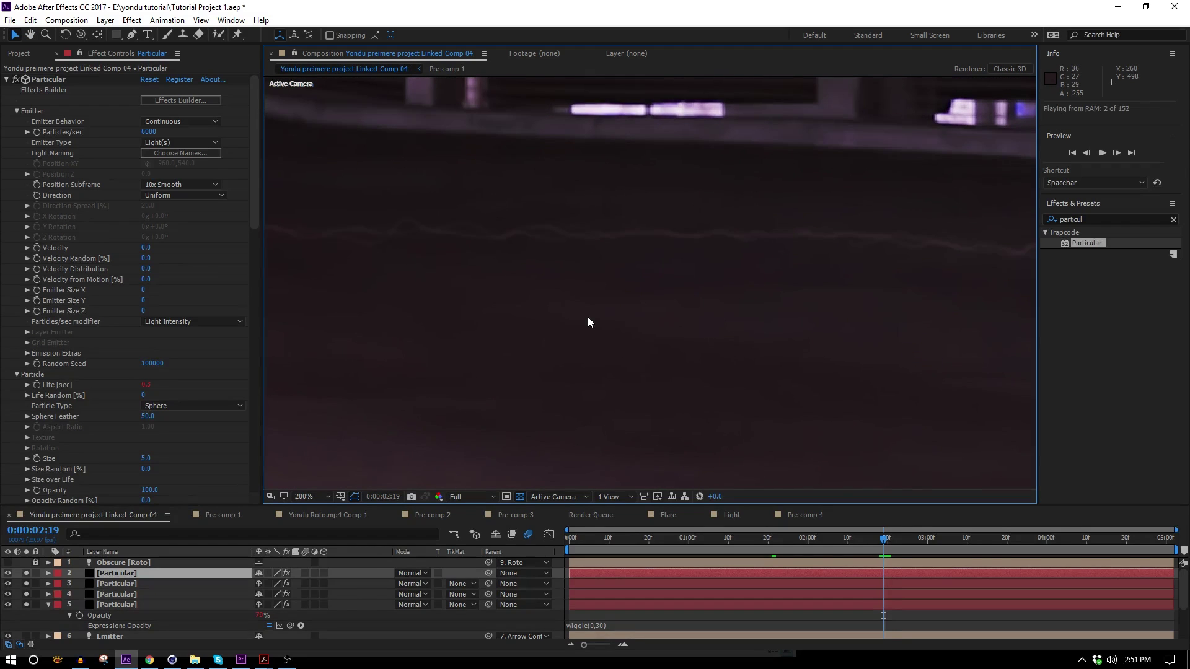
left_click_drag(883, 539, 888, 544)
scroll(765, 352, "down", 1)
key("space")
scroll(712, 269, "up", 1)
left_click_drag(713, 272, 751, 300)
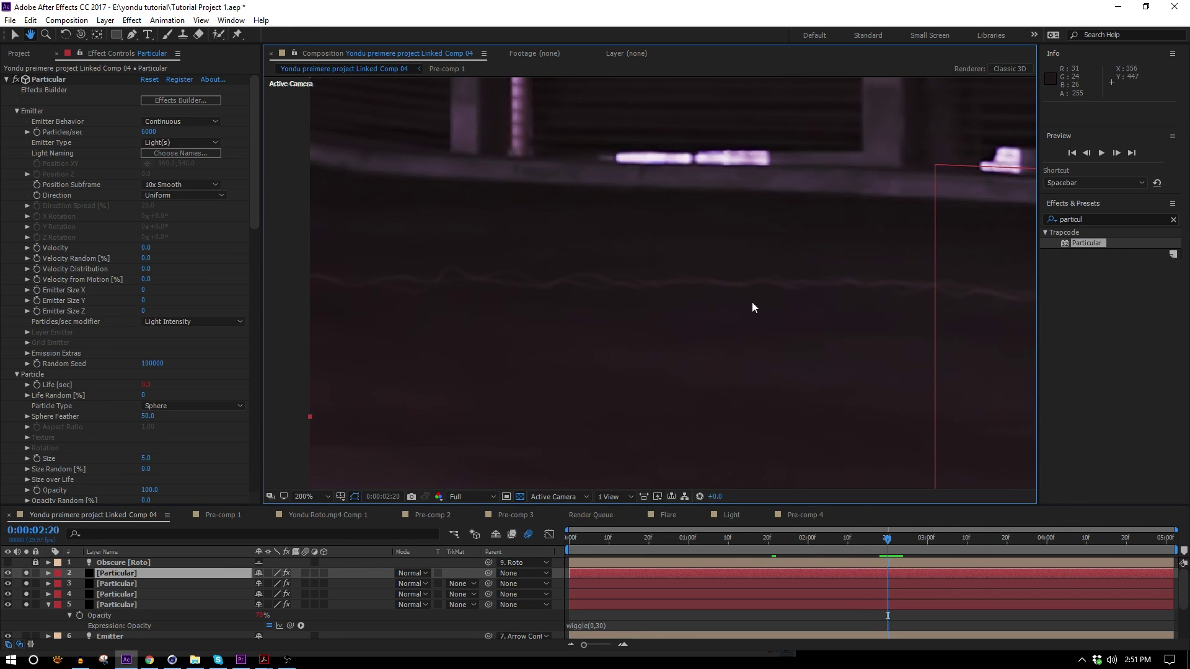
left_click_drag(887, 545, 864, 539)
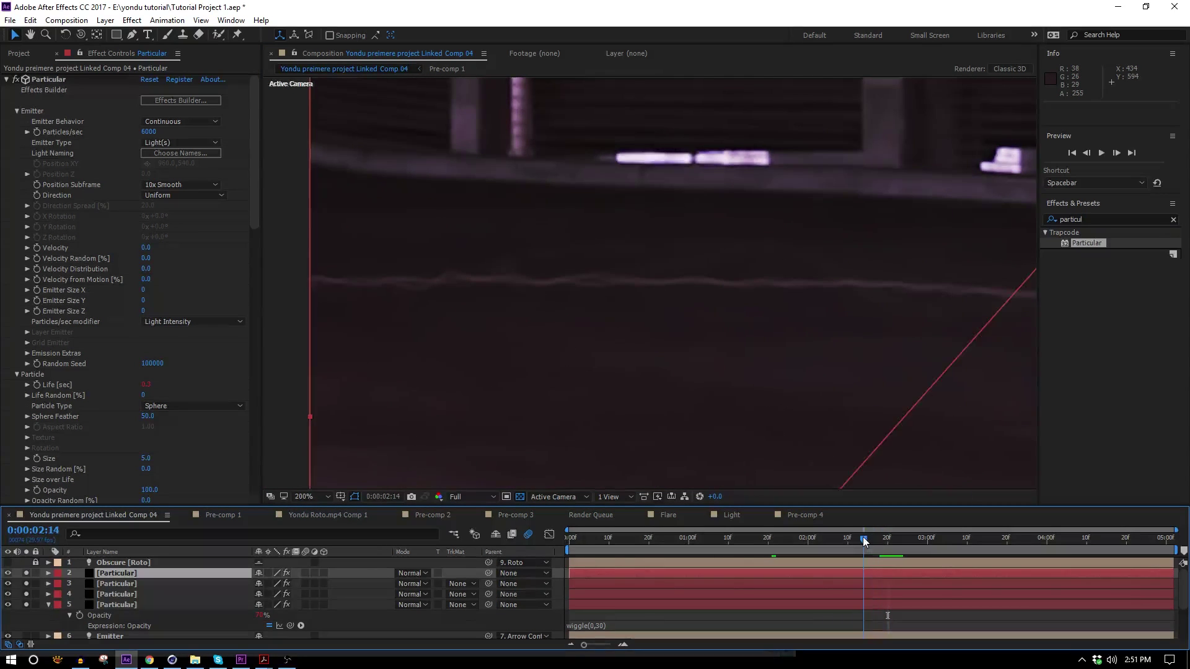
- Move the current time to 0:00:00:23 and view the trail passing the man there
scroll(762, 409, "down", 4)
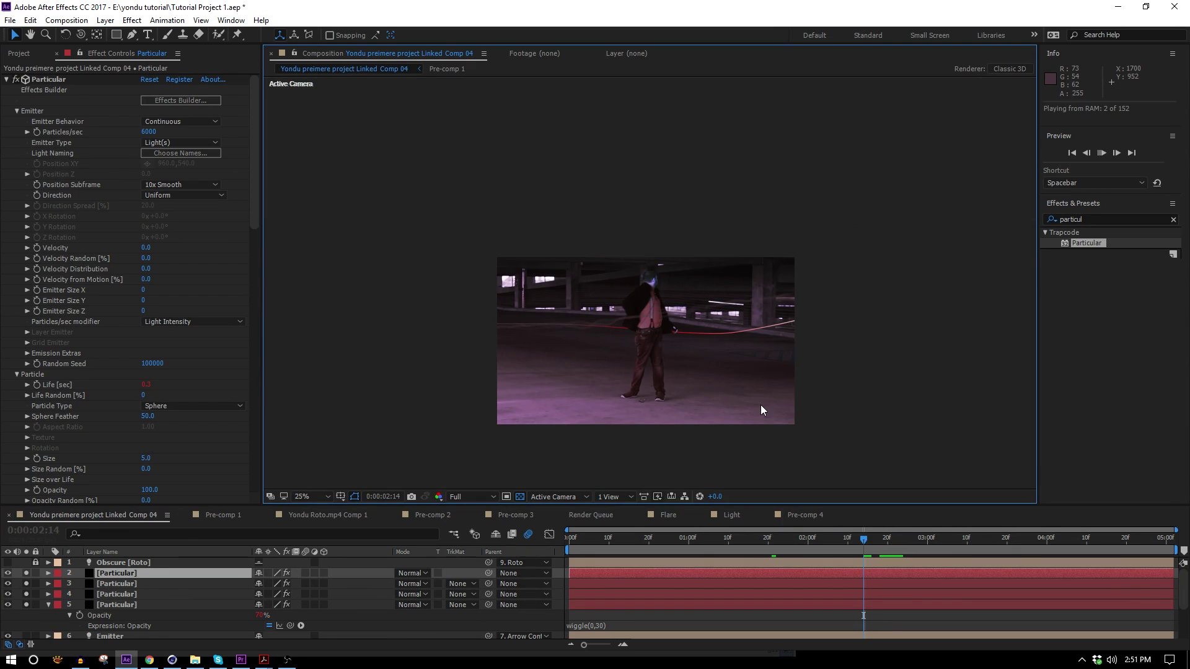
left_click(700, 552)
left_click_drag(700, 551, 660, 557)
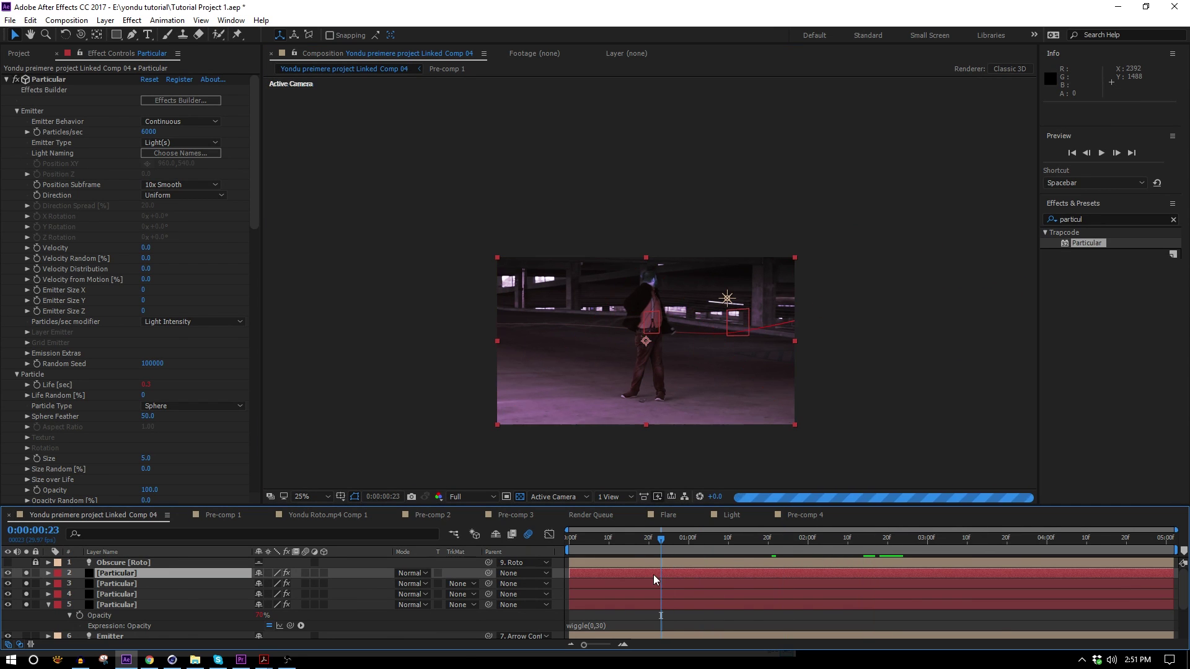
scroll(669, 351, "up", 2)
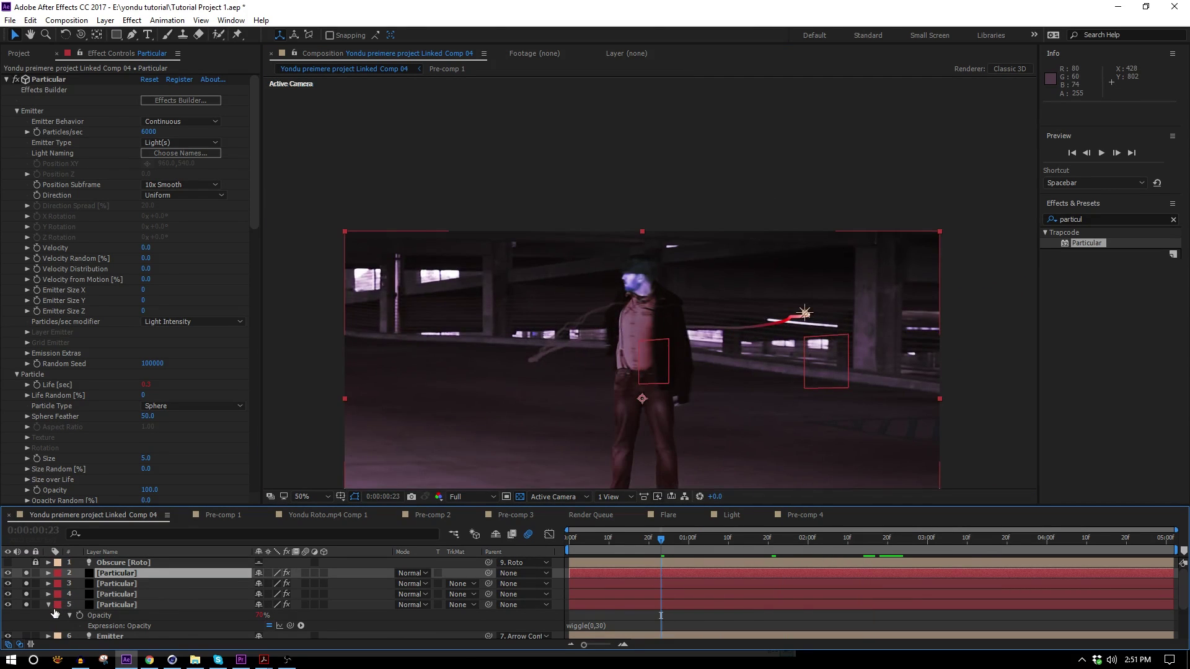
- Collapse the lowest Particular layer's properties, then check the Roto layer and the trail around the man up close
left_click(49, 604)
scroll(118, 595, "down", 2)
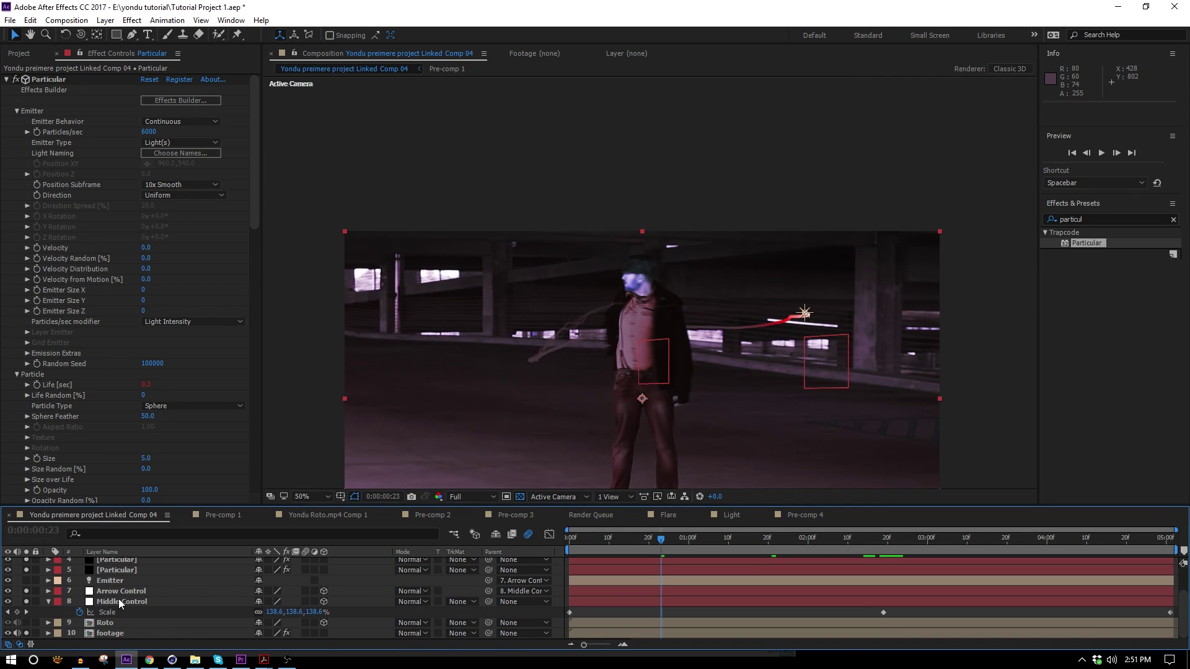
left_click(107, 623)
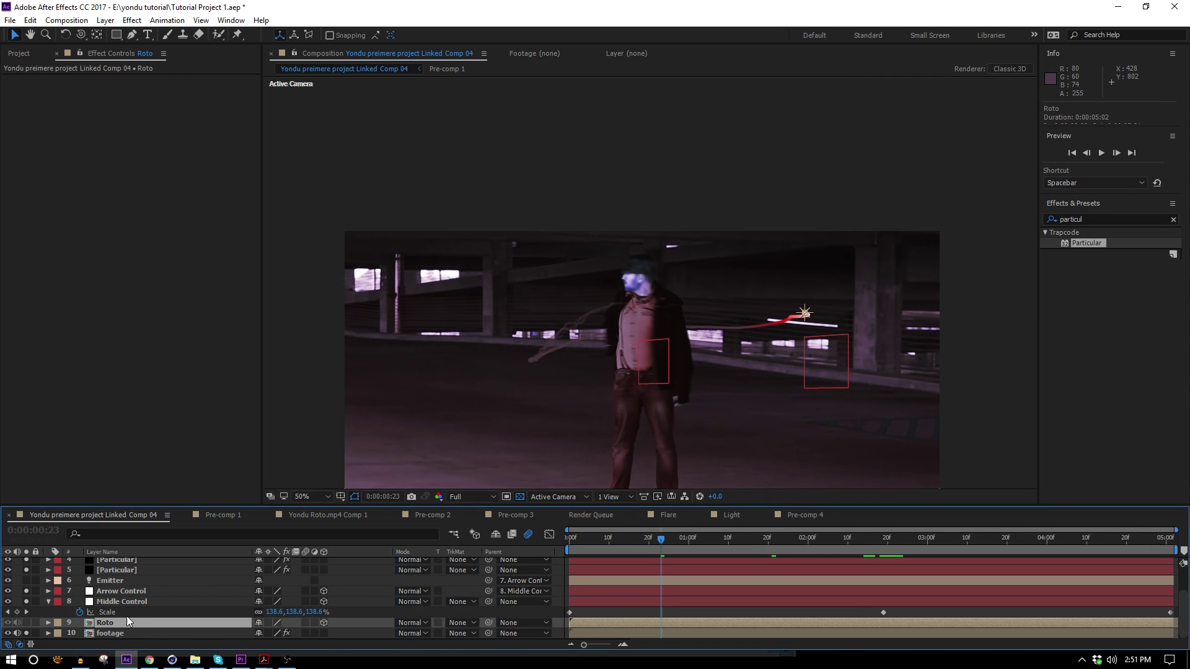
scroll(123, 575, "up", 2)
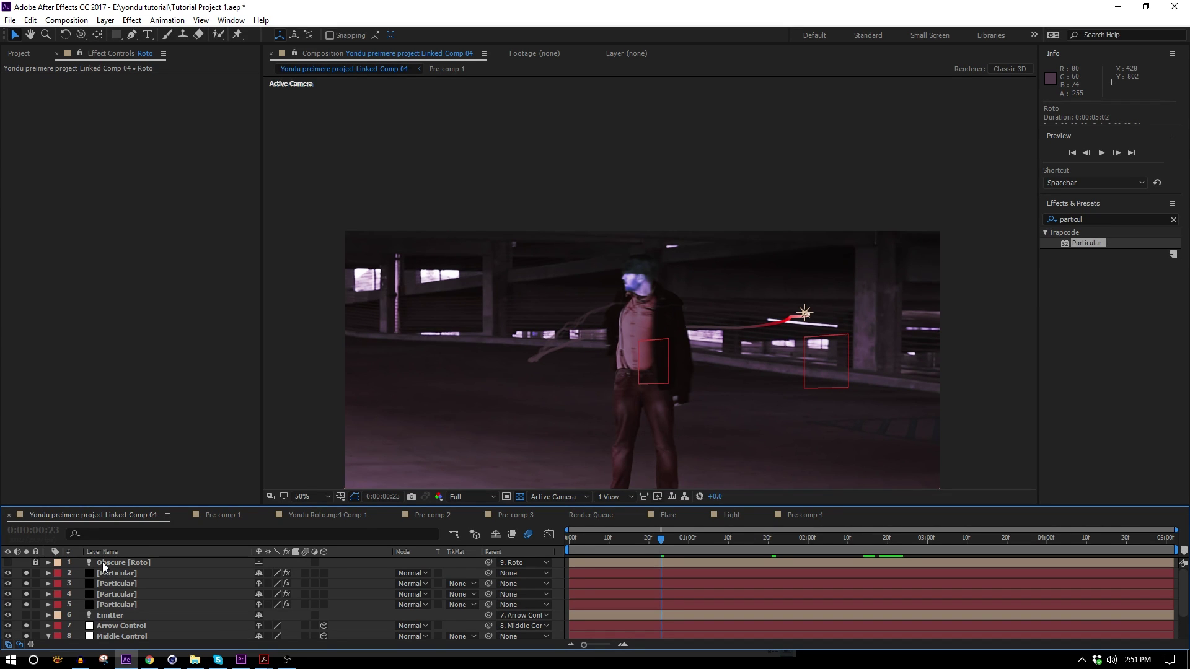
scroll(597, 332, "up", 1)
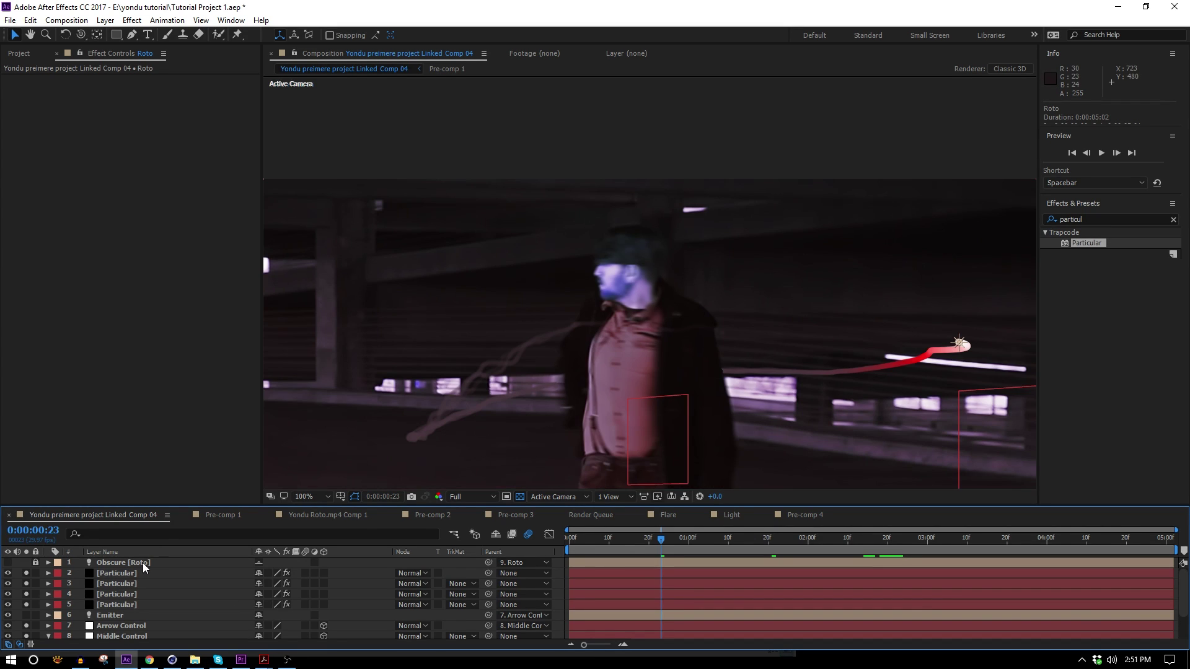
scroll(657, 322, "up", 1)
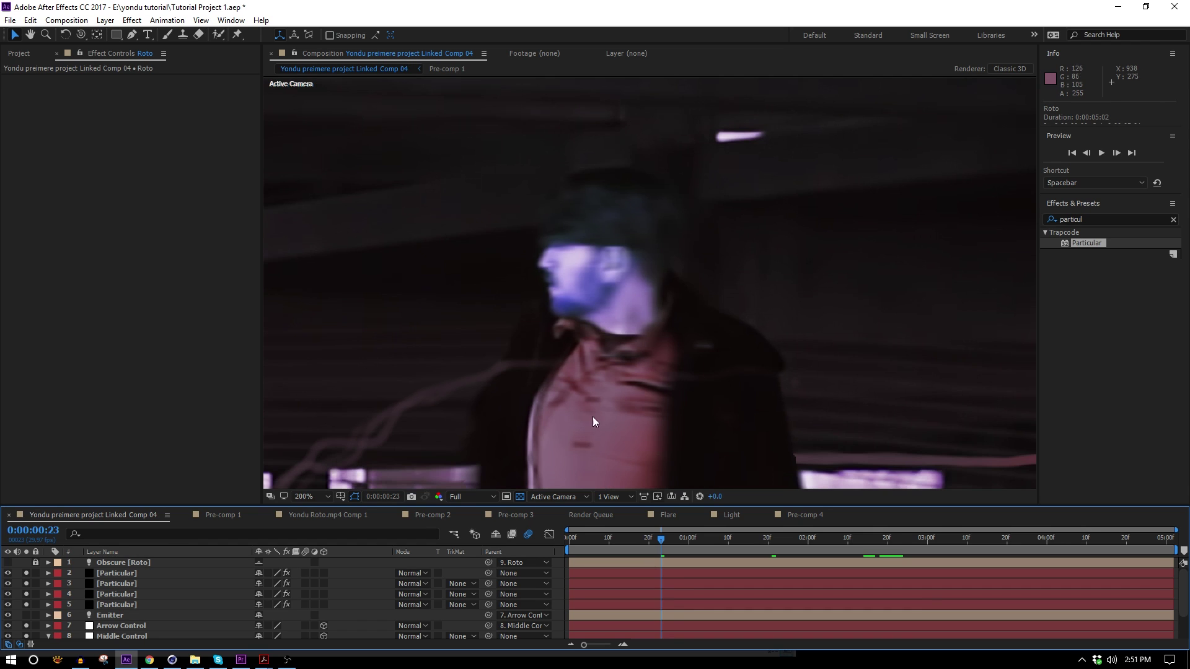
- Unlock Obscure [Roto] and pre-compose all layers from it down through Roto as "Particular Effects"
left_click(39, 562)
left_click(118, 563)
scroll(143, 608, "down", 2)
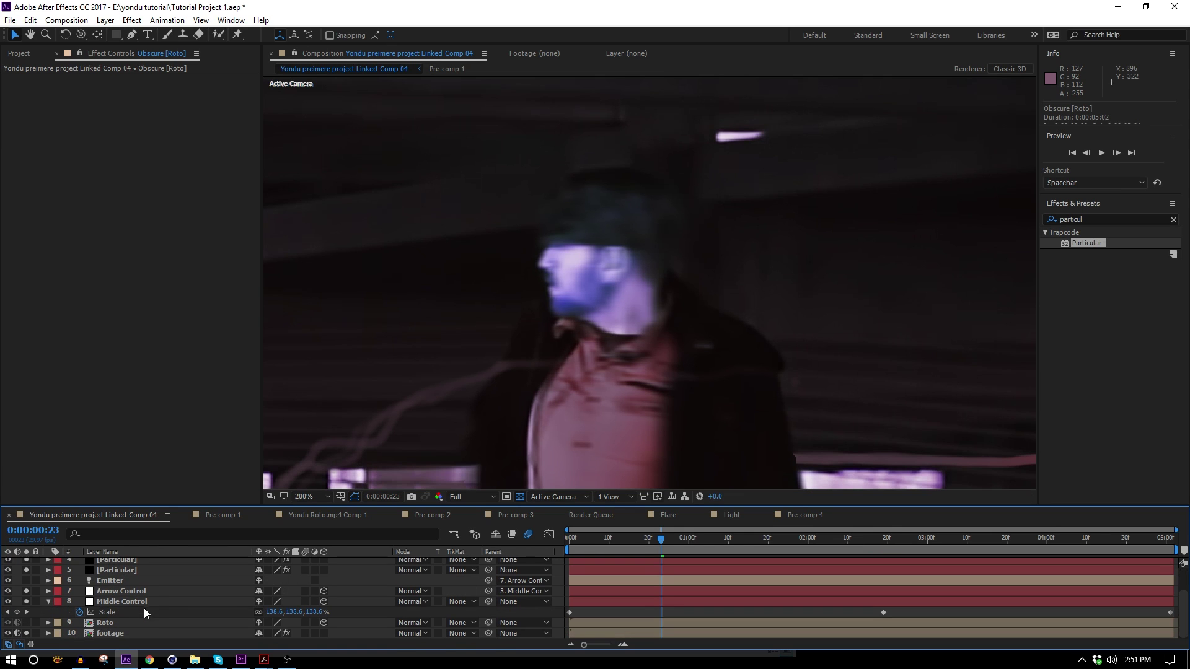
left_click(113, 631, "shift")
left_click(106, 19)
left_click(160, 483)
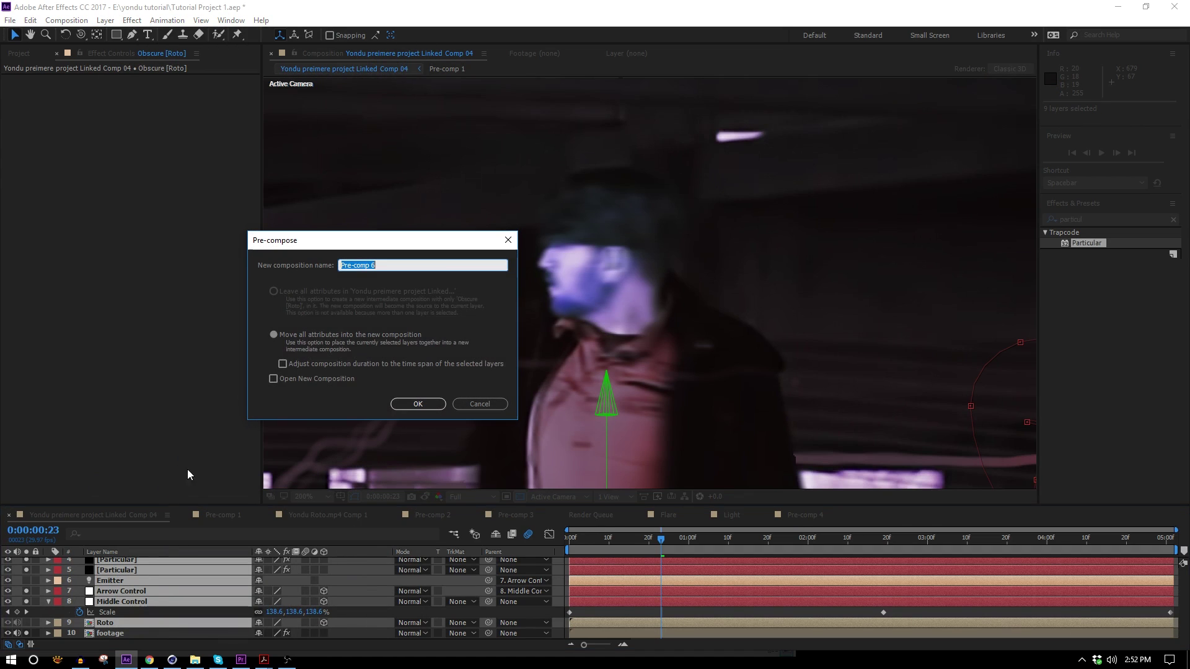
left_click(399, 264)
left_click(399, 261)
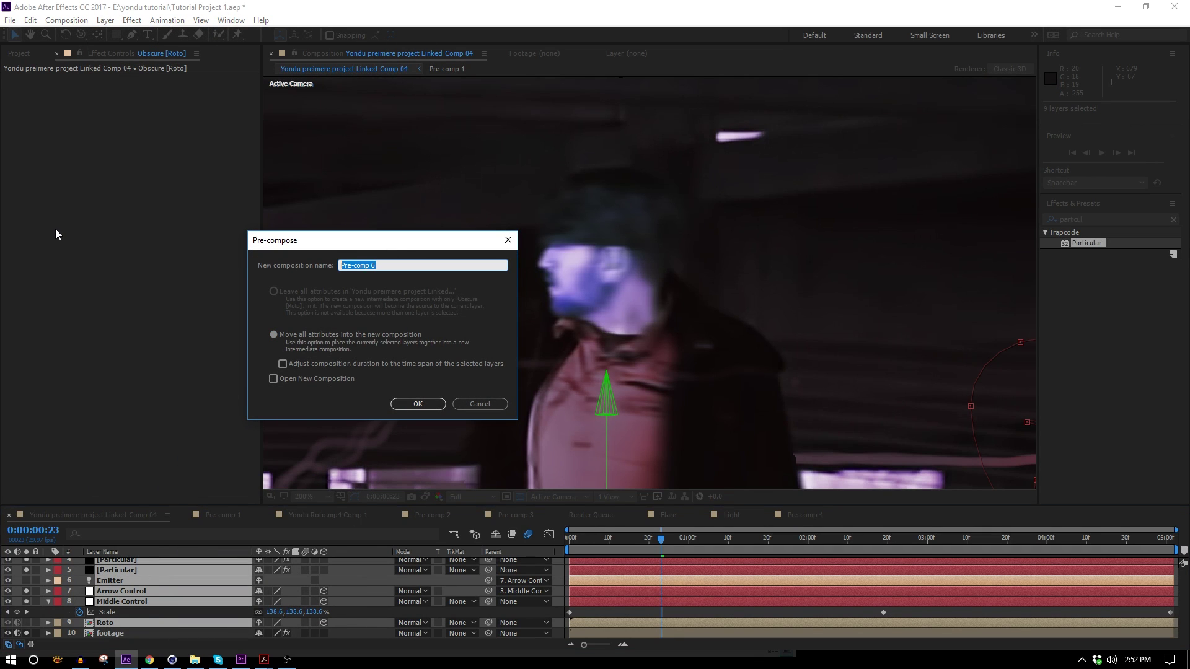
type("Particular Effects")
key("Return")
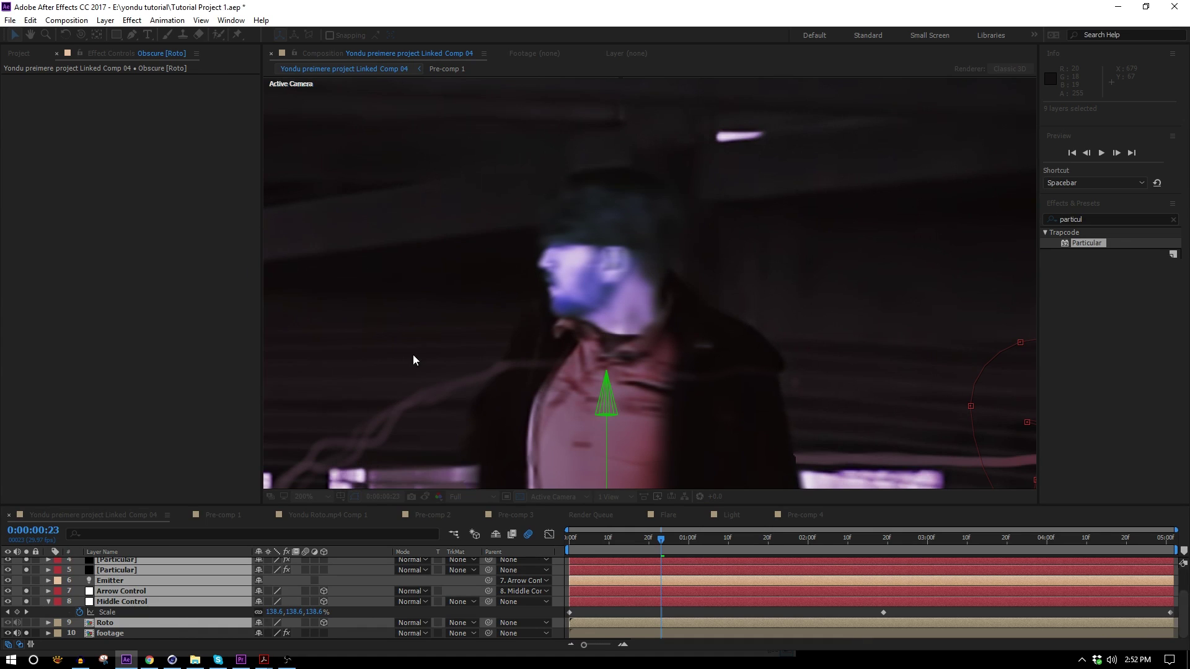
- Move the current time to 0:00:00:24 and solo the footage layer so it shows together with Particular Effects
left_click(29, 574)
scroll(442, 347, "down", 2)
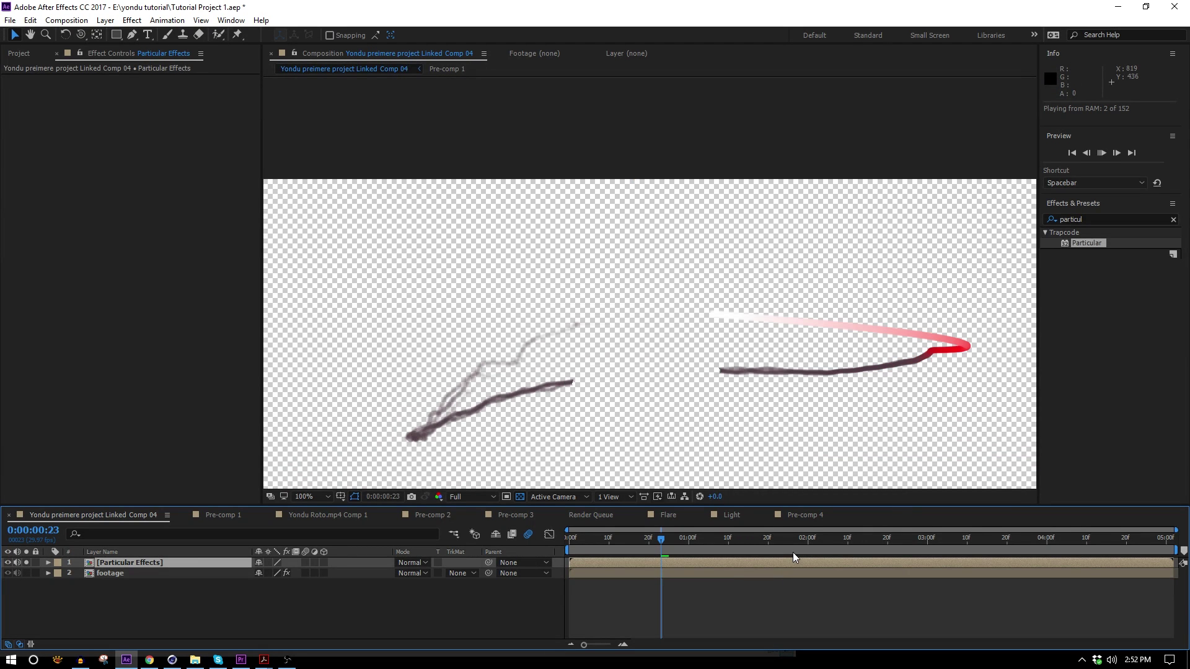
left_click(664, 549)
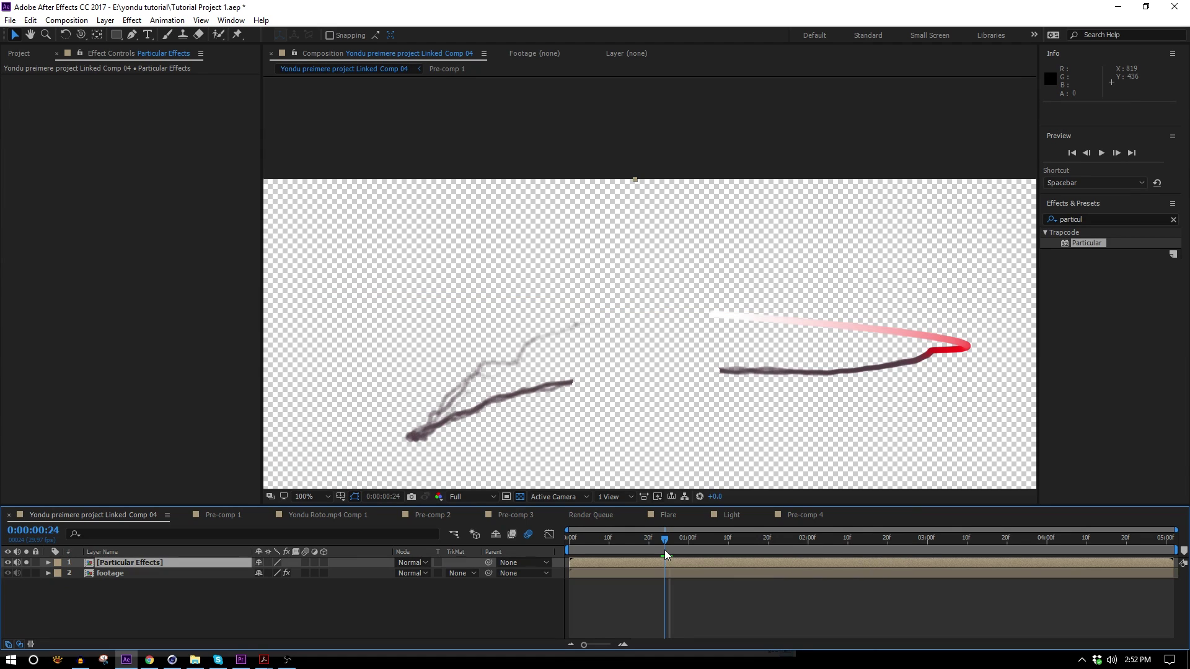
left_click(26, 573)
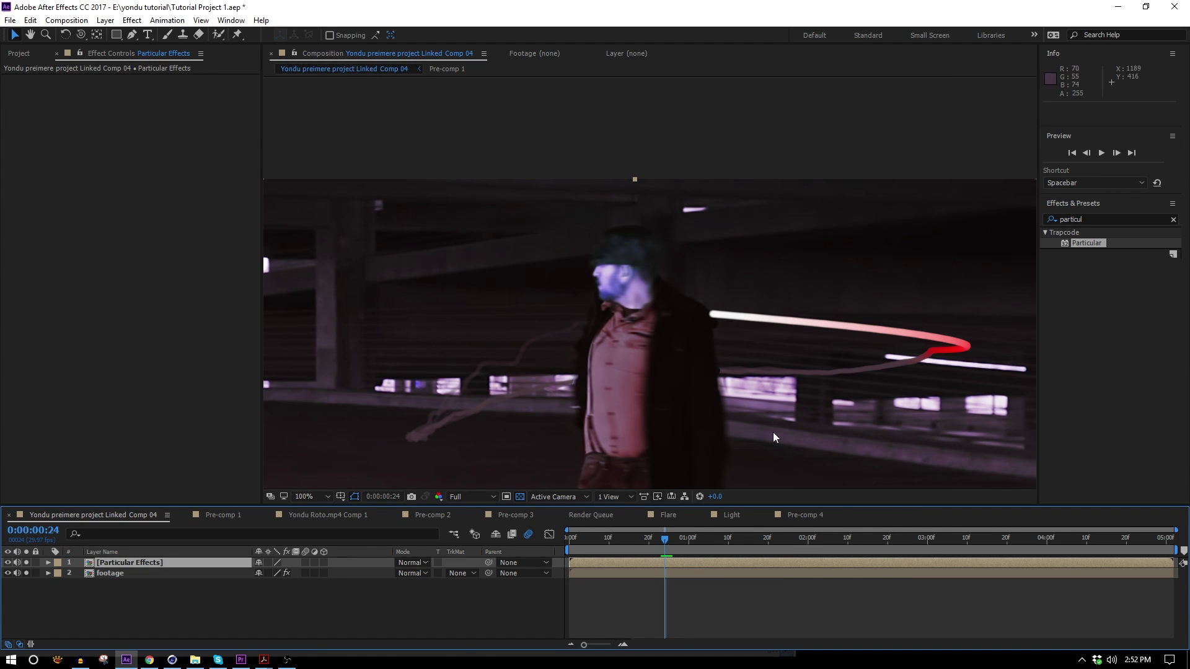
- Duplicate the Particular Effects layer and view only the top copy against black instead of the transparency grid
left_click(127, 564)
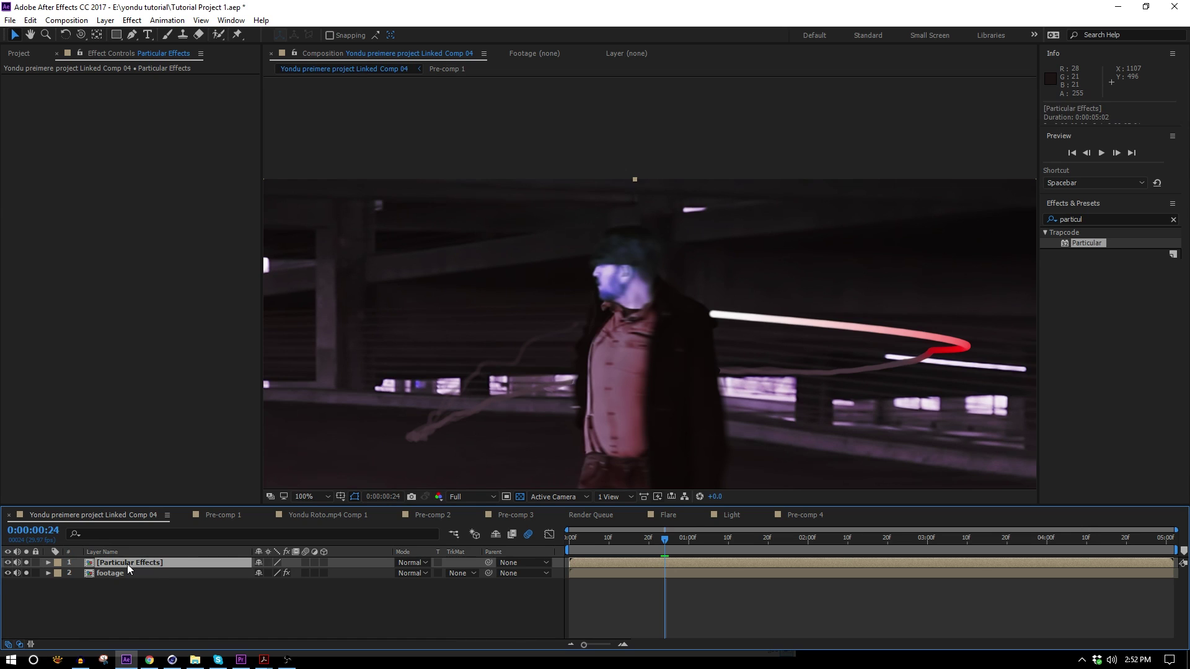
key("ctrl+d")
left_click(26, 584)
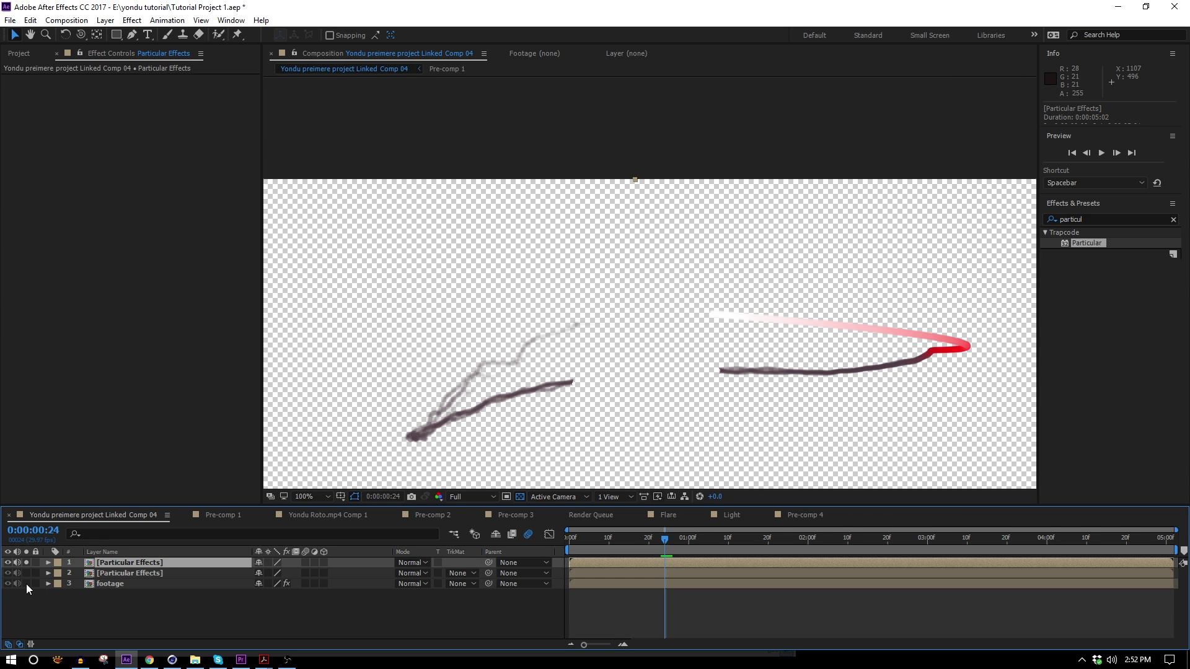
left_click(521, 495)
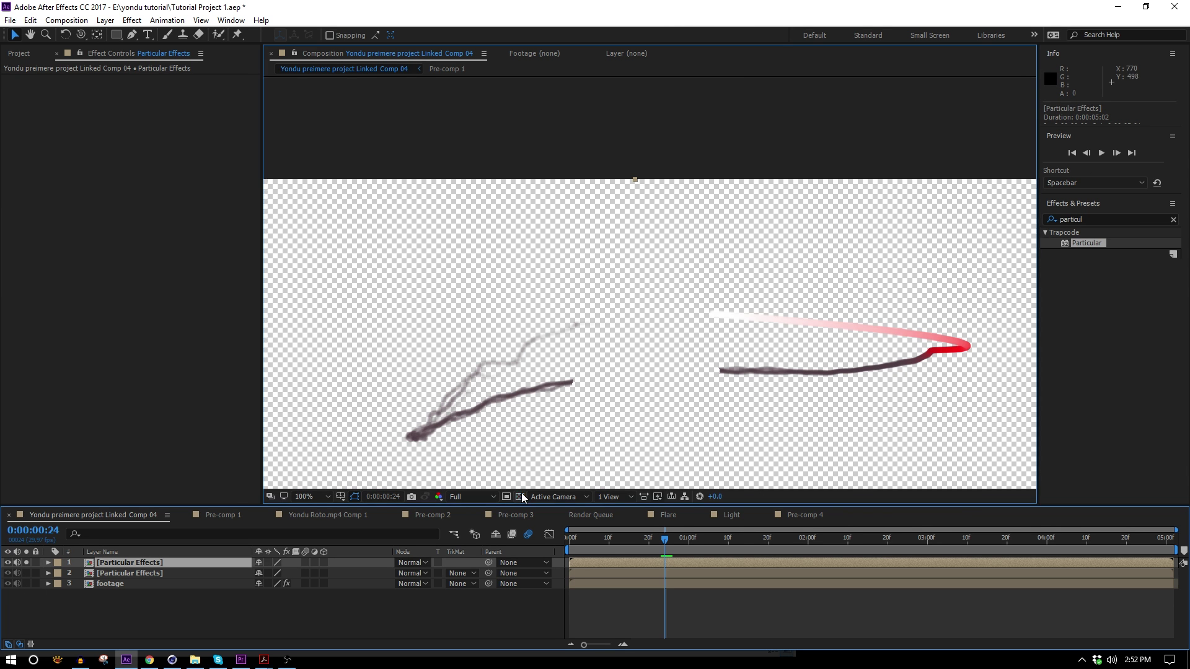
left_click(522, 493)
- Apply the Keying effect Extract to the top Particular Effects layer
left_click(1092, 219)
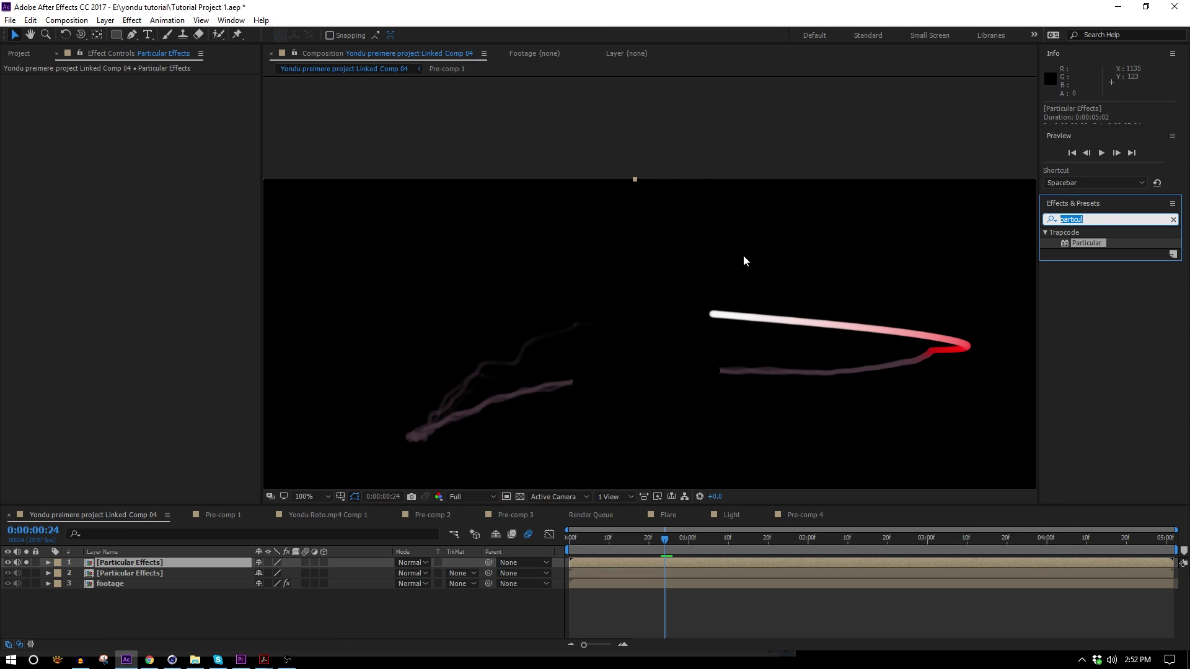
type("extrac")
left_click_drag(1081, 275, 515, 464)
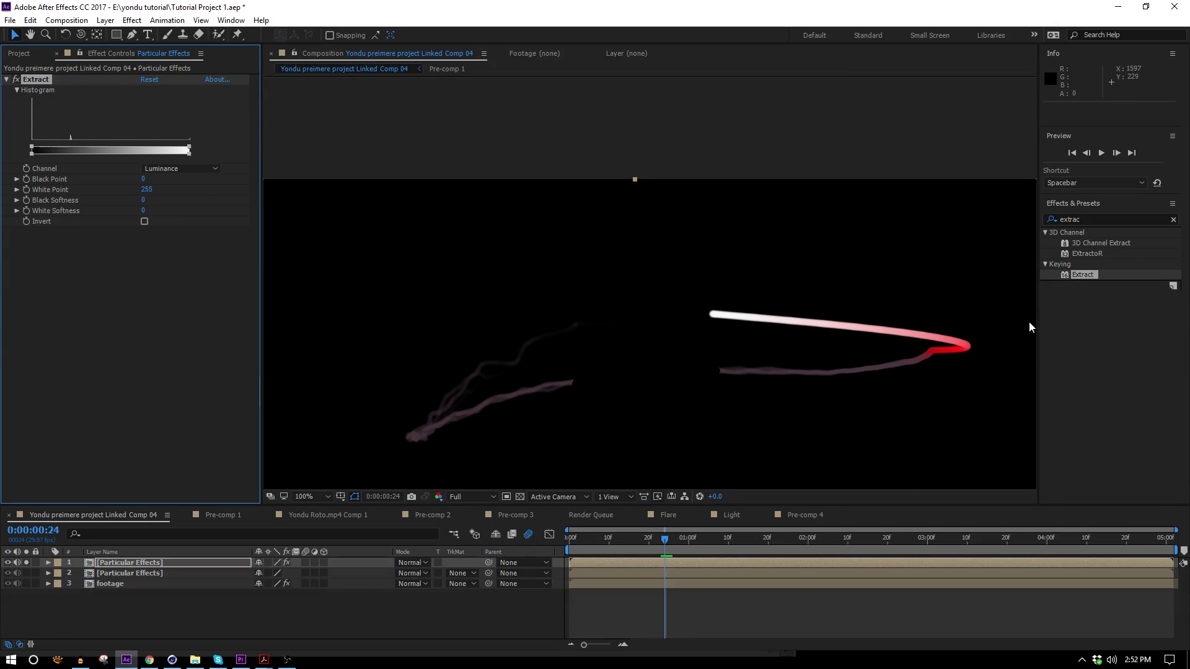
- Set the Extract effect on the top Particular Effects layer to Luminance with Black Point 228 and Black Softness 88
left_click_drag(260, 160, 287, 160)
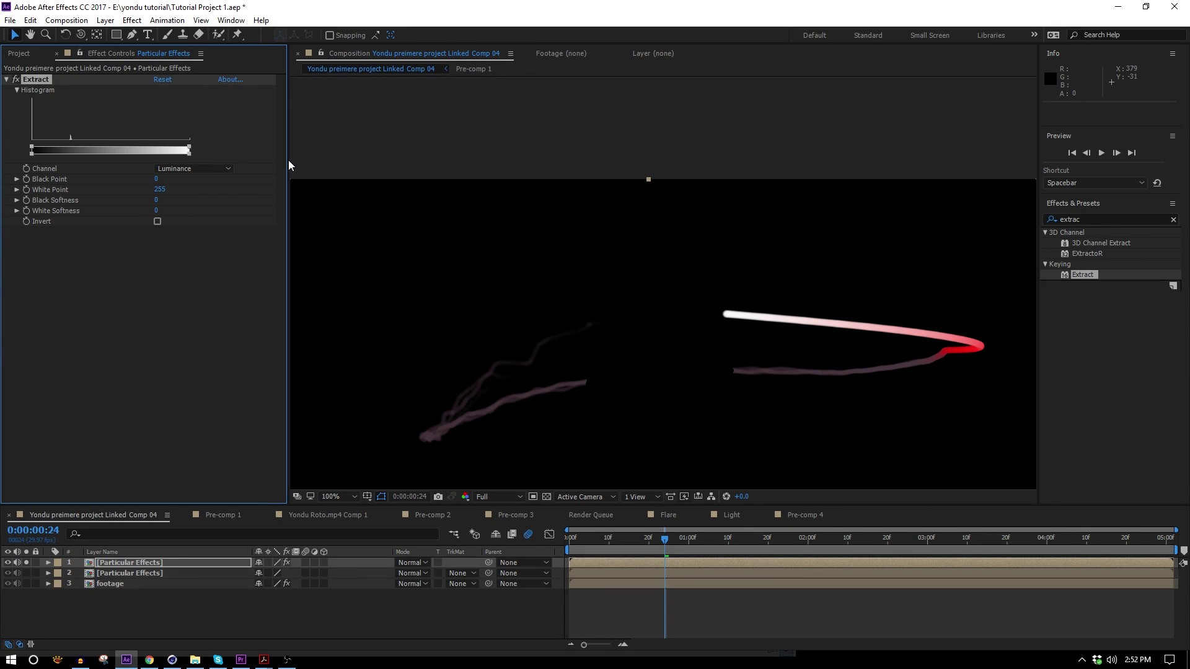
left_click(201, 167)
left_click(196, 179)
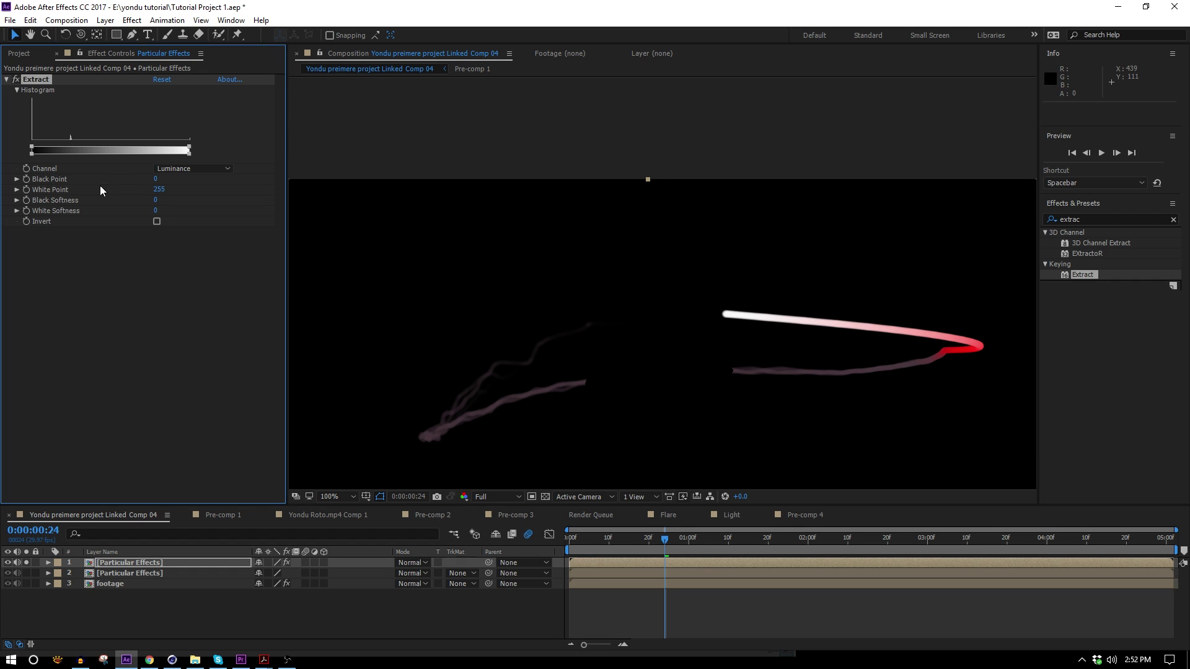
mouse_move(67, 158)
left_mouse_down()
mouse_move(173, 175)
mouse_move(169, 154)
mouse_move(118, 153)
left_mouse_up()
key("period")
mouse_move(887, 323)
left_mouse_down()
mouse_move(797, 300)
mouse_move(714, 300)
left_mouse_up()
left_click_drag(850, 338, 576, 285)
key("comma")
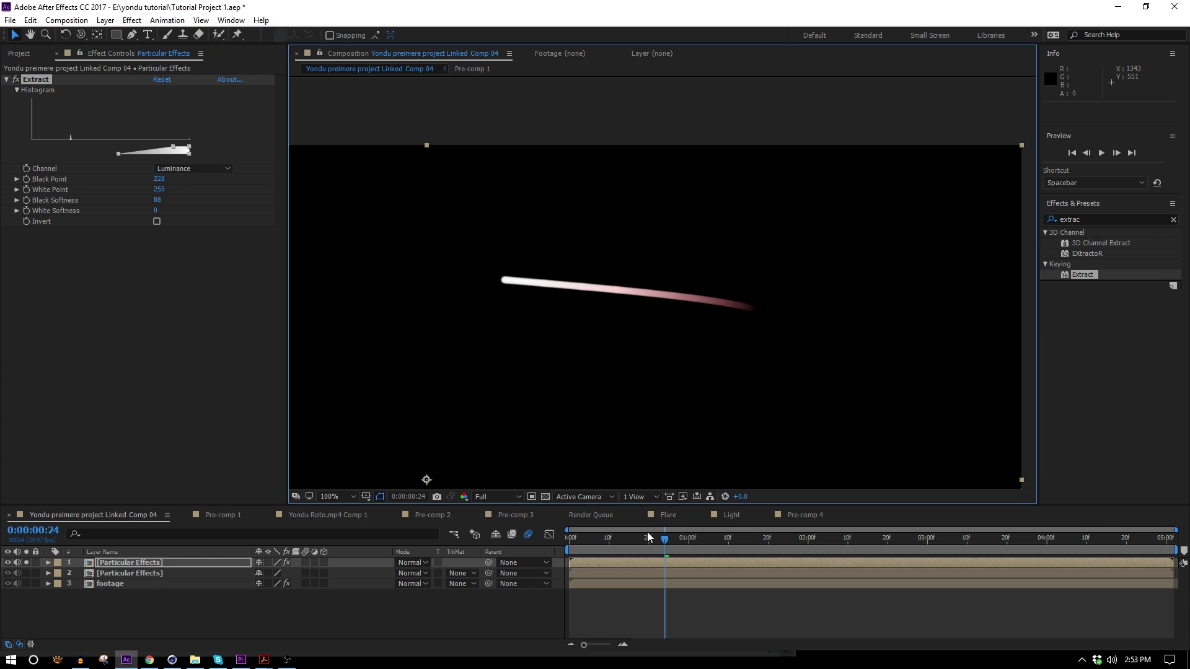
- Inspect the extracted bright part of the trail close up and play it back around 0:00:00:20
key("period")
left_click_drag(731, 326, 782, 336)
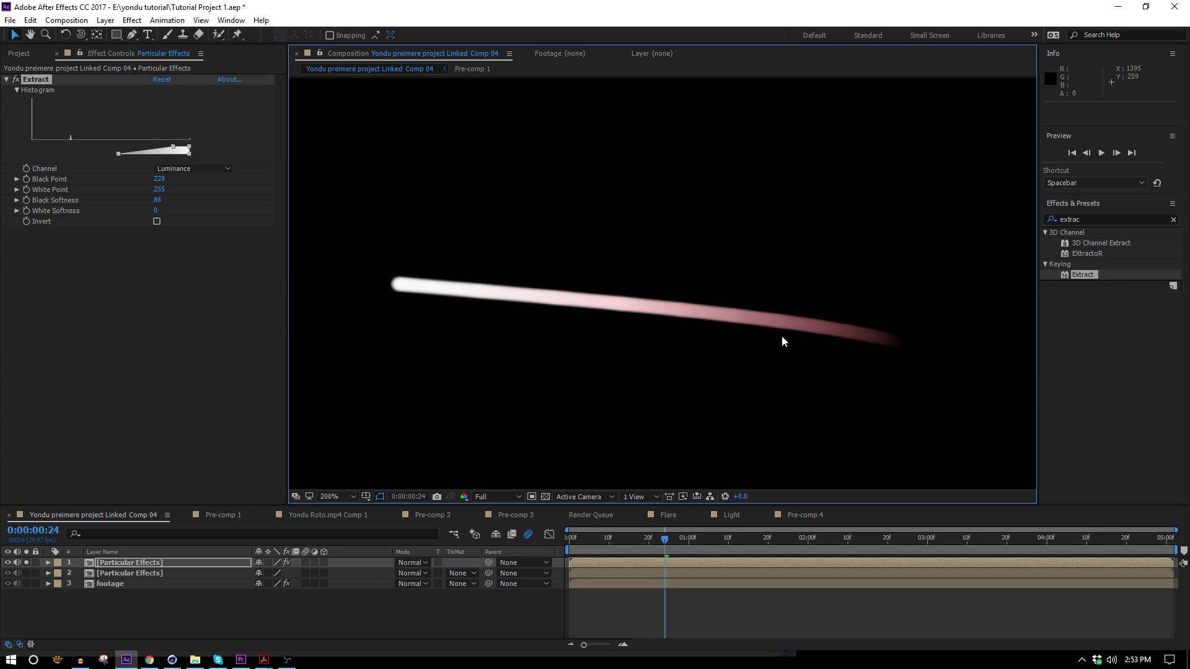
left_click_drag(649, 541, 640, 539)
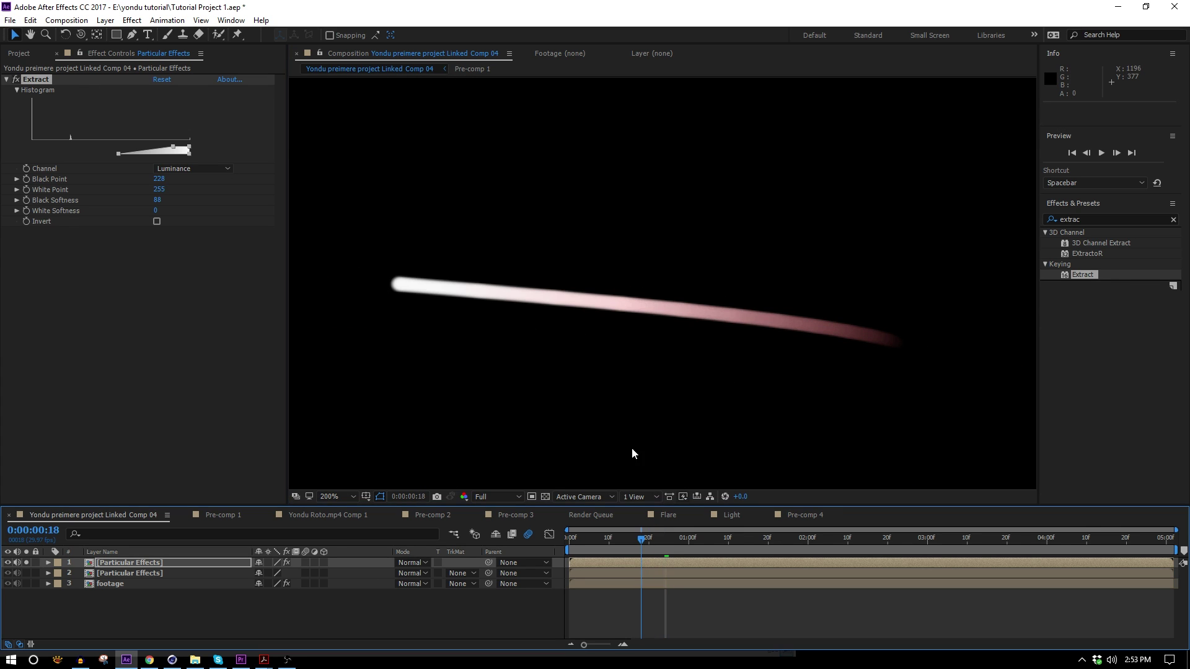
key("comma")
left_click_drag(668, 545, 650, 548)
key("space")
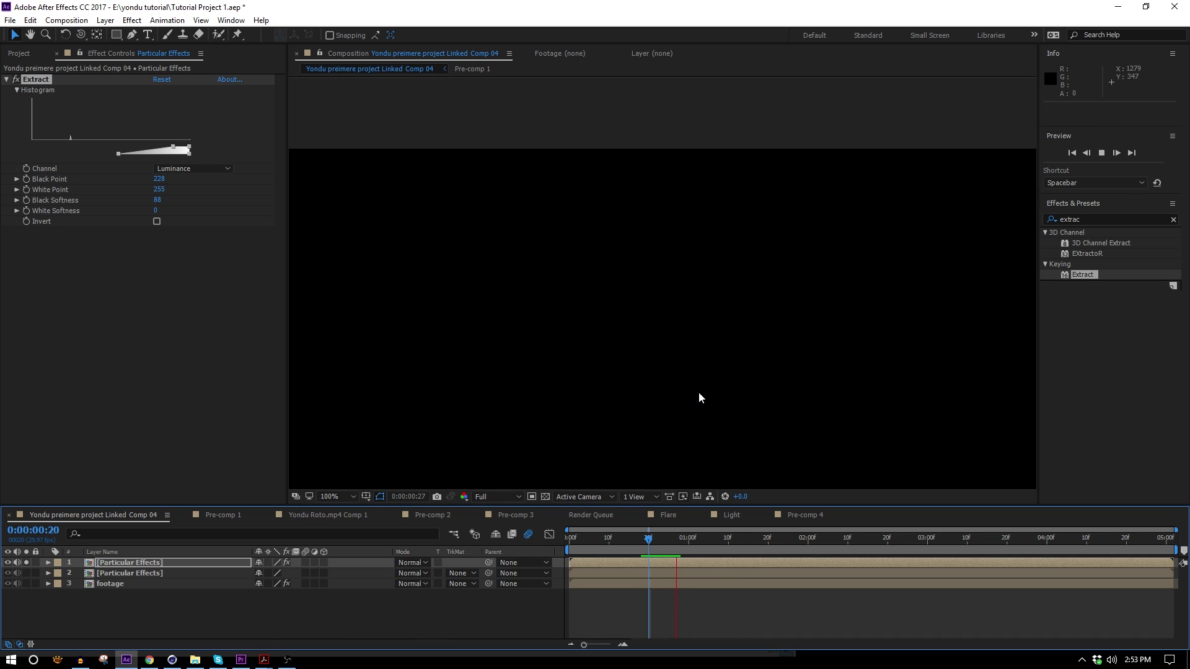
key("space")
scroll(699, 397, "down", 1)
left_click_drag(666, 539, 659, 538)
scroll(692, 333, "up", 1)
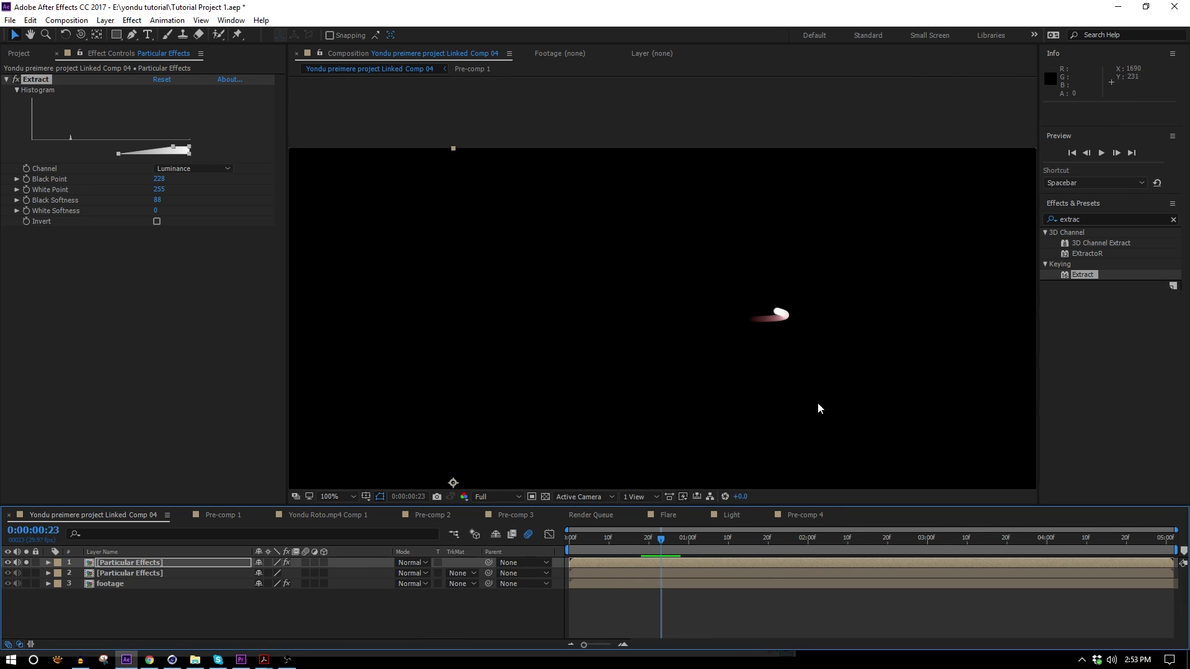
- Show the transparency grid at 0:00:00:24 and apply Solid Composite after Extract on the top Particular Effects layer
left_click(664, 545)
left_click(546, 497)
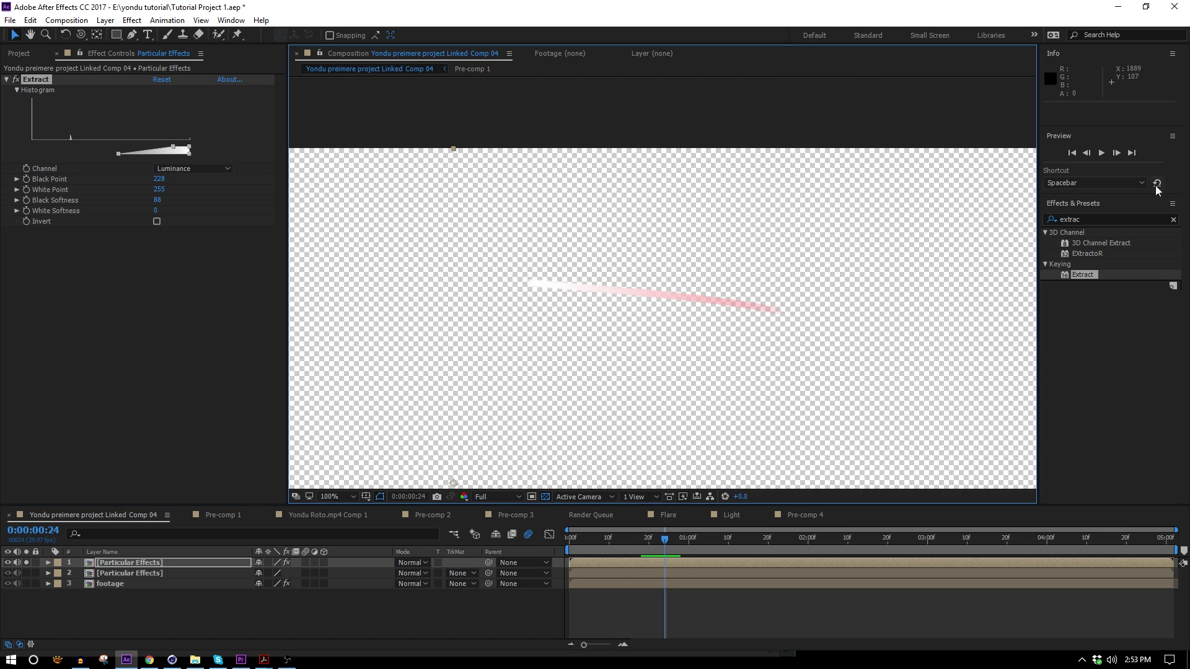
left_click_drag(1103, 221, 839, 200)
type("solid")
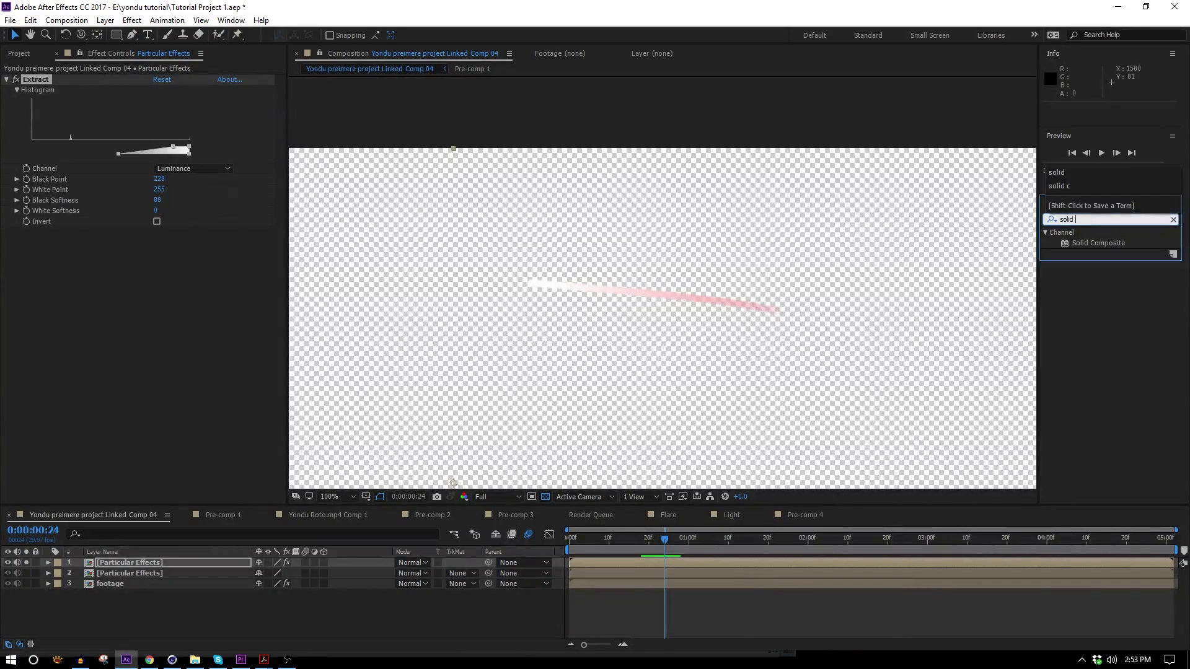
left_click_drag(1110, 244, 199, 286)
- Set the Solid Composite color to black (000000)
left_click(160, 253)
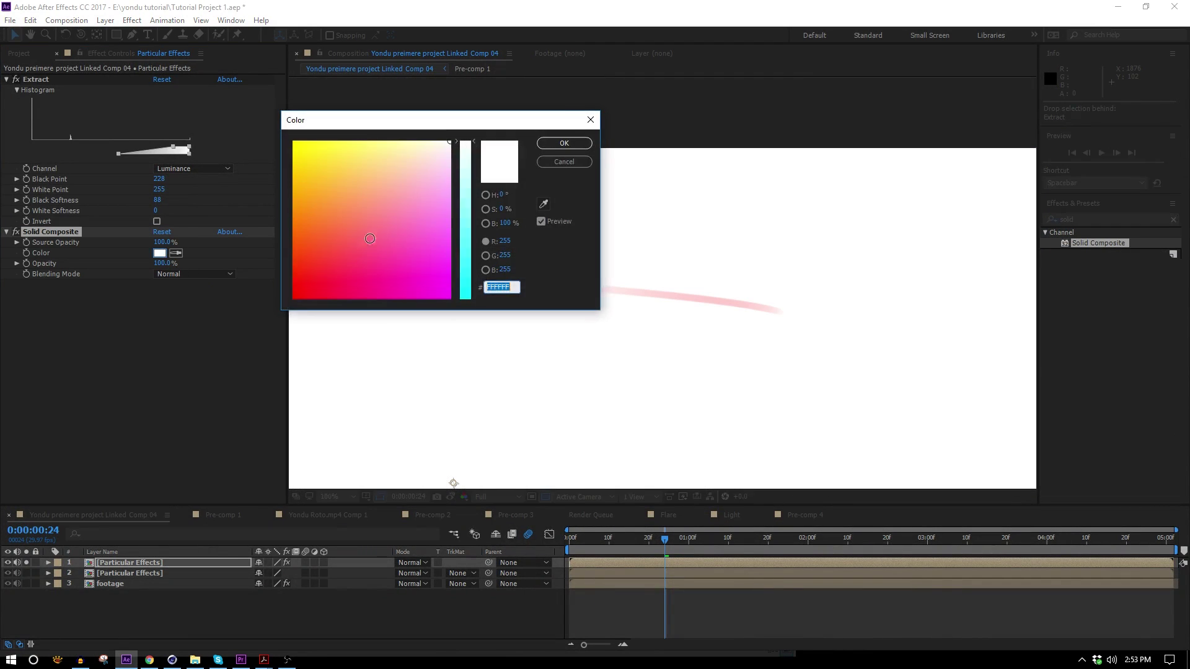
left_click_drag(348, 253, 293, 299)
left_click_drag(454, 290, 463, 298)
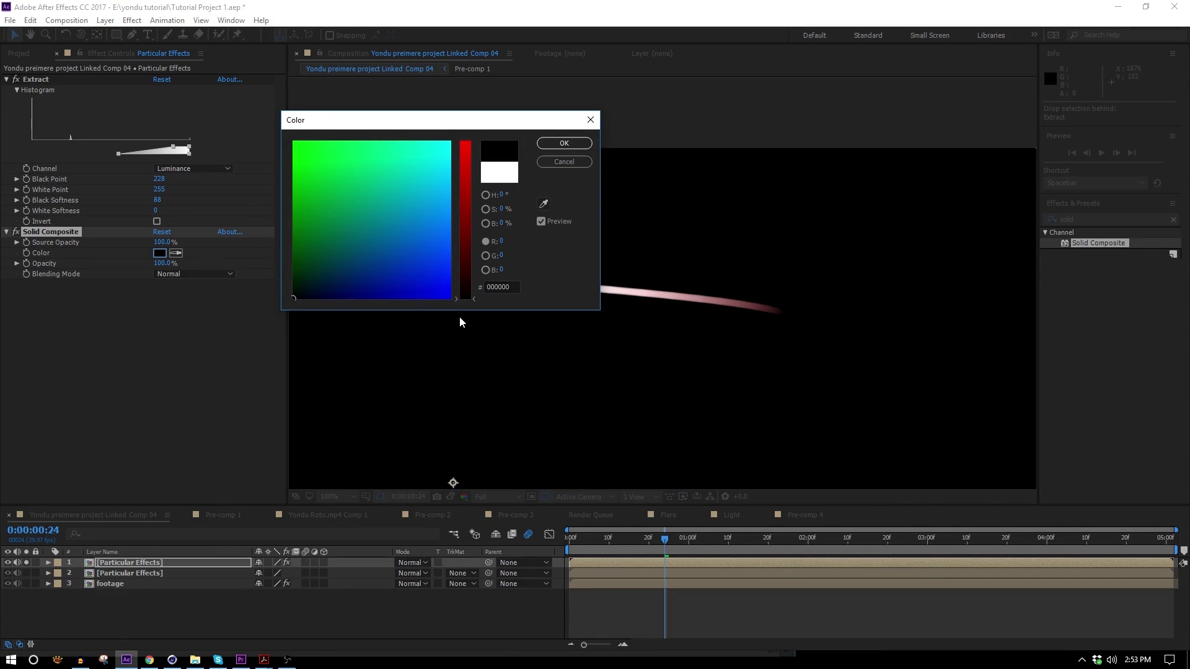
left_click(565, 144)
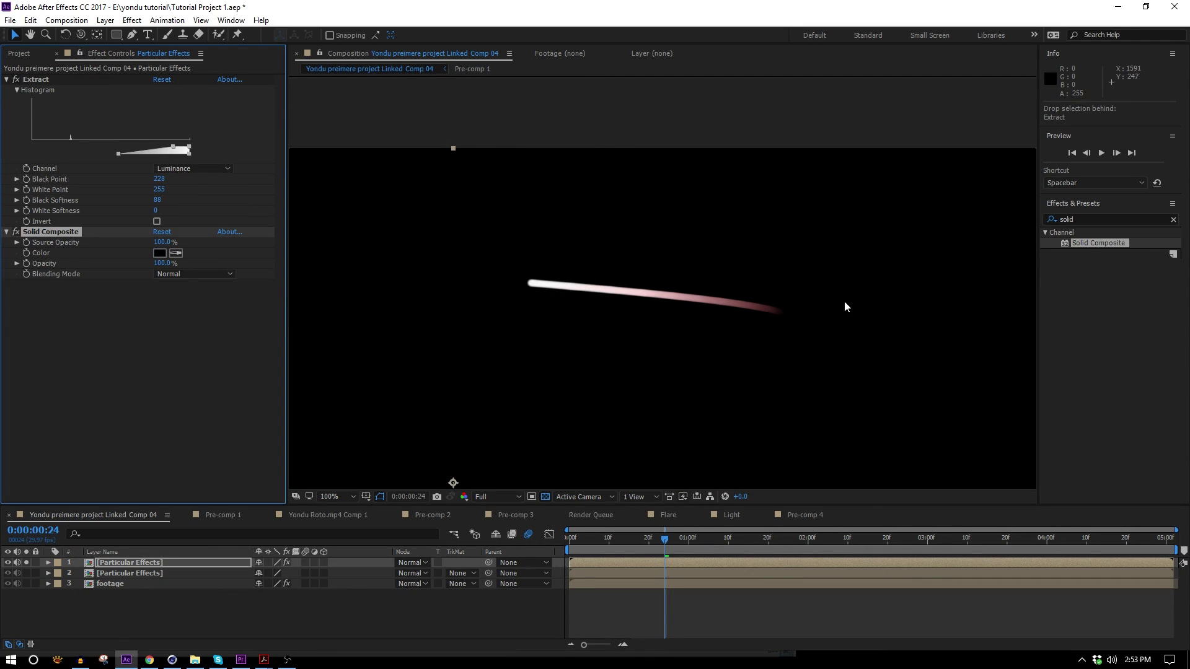
- Apply the Stylize effect Glow to the top Particular Effects layer with Glow Radius 12 and Glow Intensity 2.1
scroll(616, 308, "up", 1)
scroll(613, 310, "down", 1)
left_click(1081, 217)
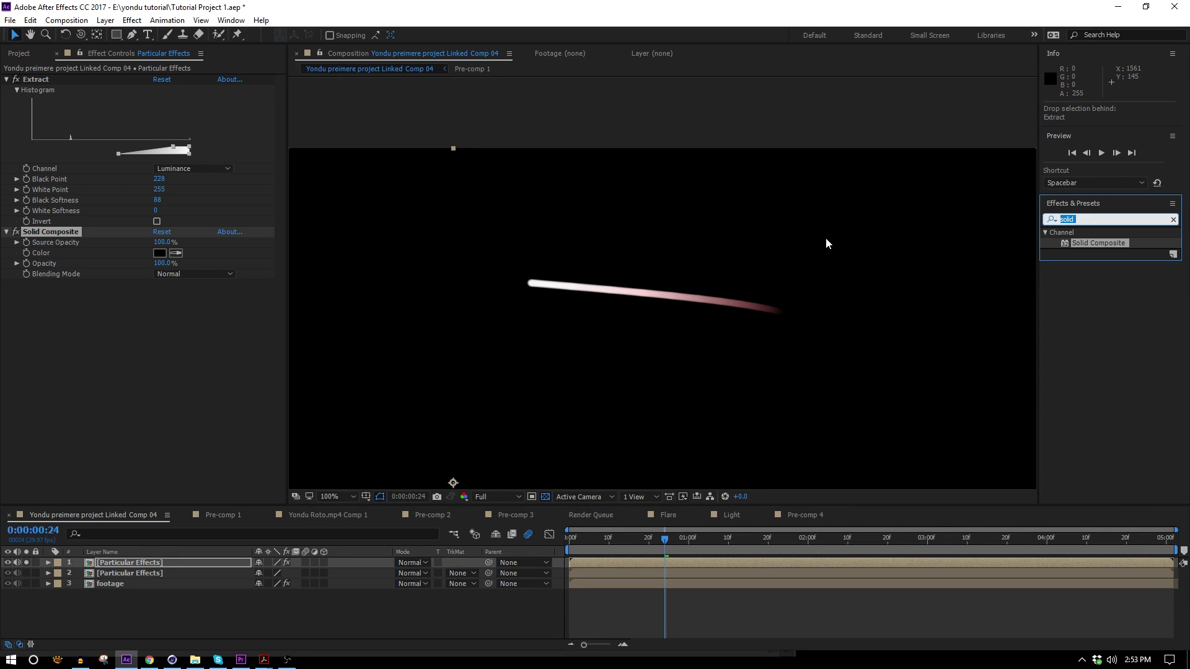
type("glow")
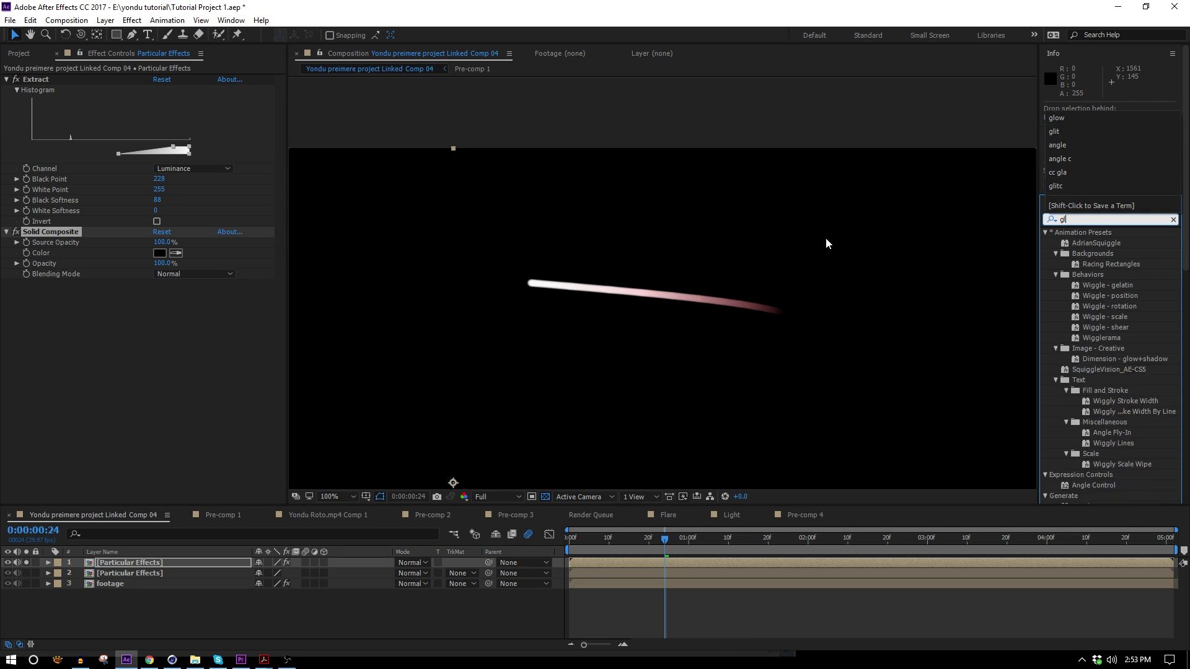
double_click(1091, 390)
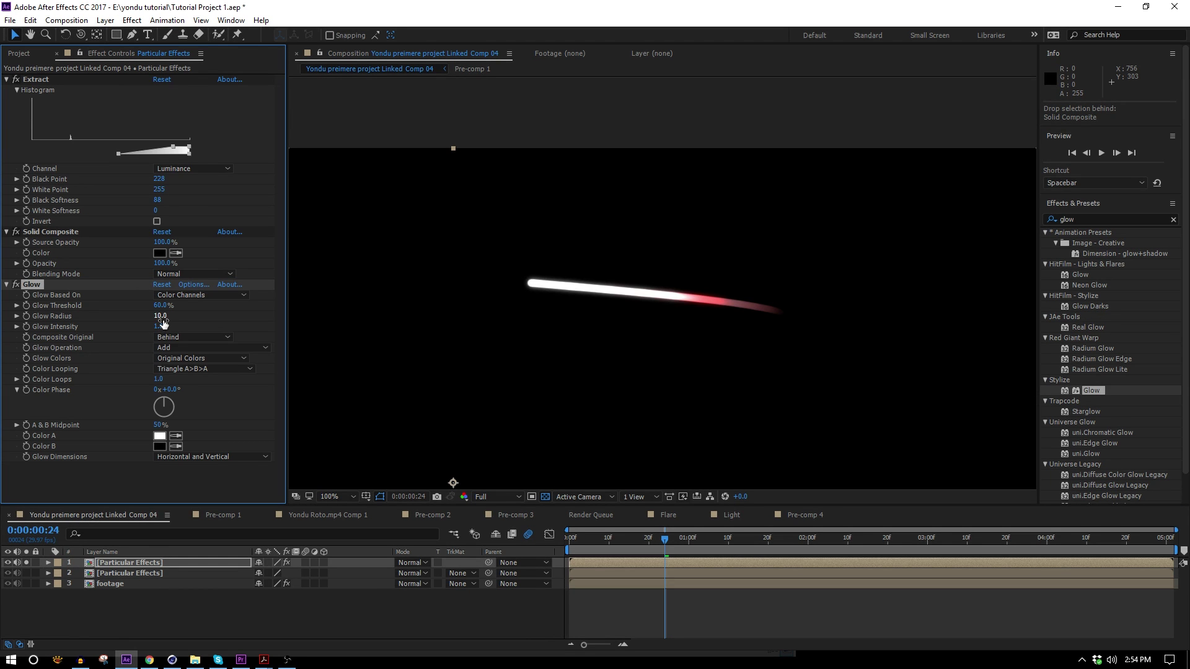
mouse_move(160, 328)
left_mouse_down()
mouse_move(221, 322)
mouse_move(163, 316)
left_mouse_up()
- Duplicate the Glow effect and give the copy a Glow Radius of 237 and a Glow Intensity of 3.0
left_click(37, 286)
left_click(37, 286)
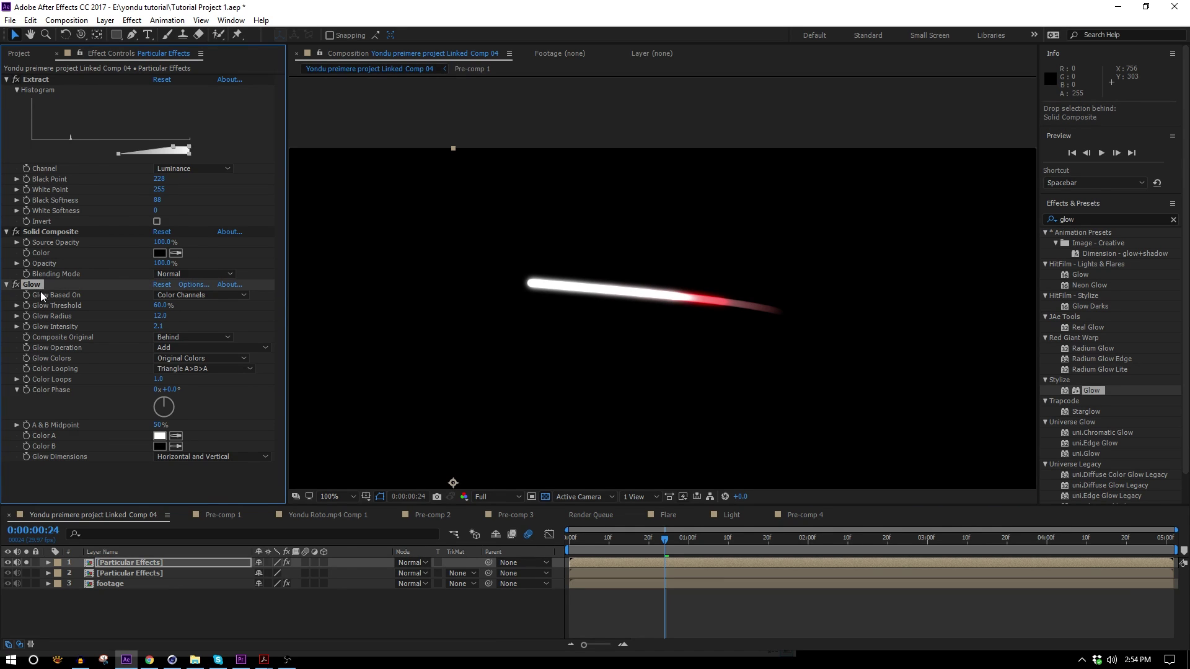
key("ctrl+d")
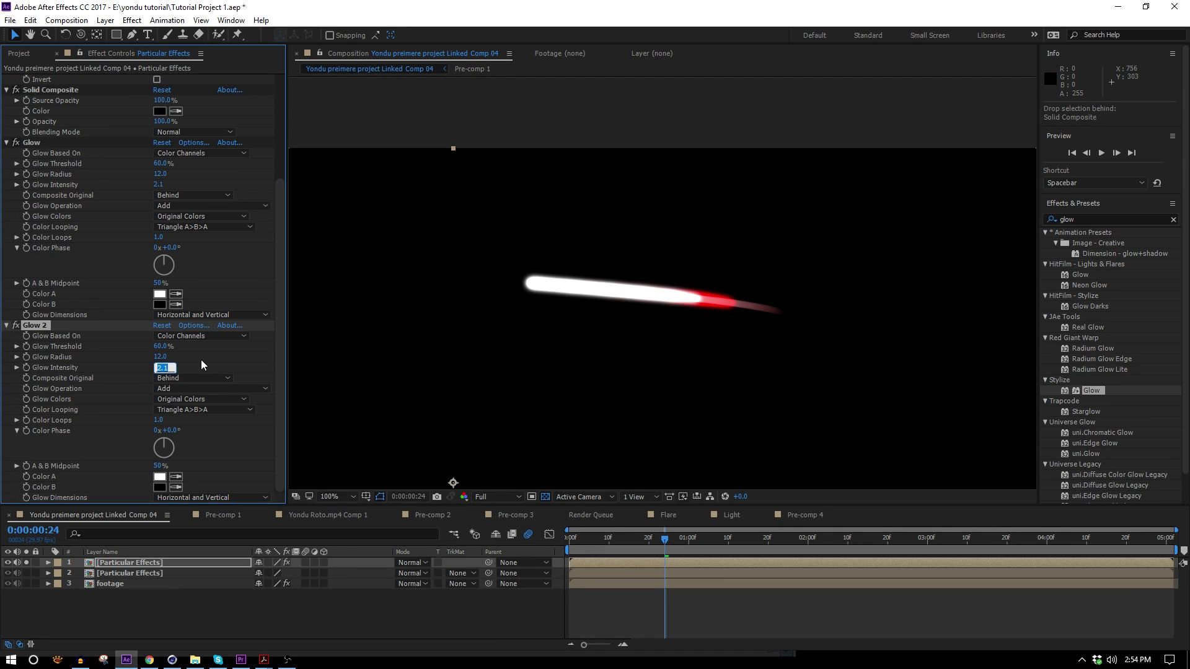
left_click(199, 364)
left_click_drag(160, 357, 391, 319)
left_click_drag(230, 361, 267, 361)
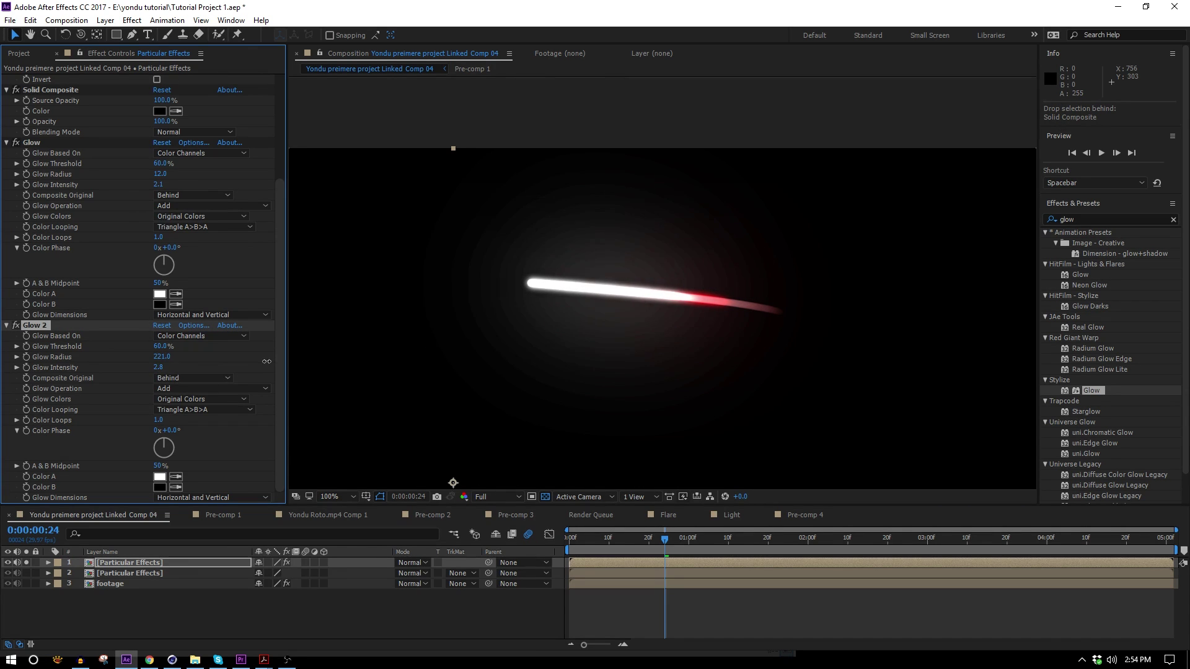
- Collapse the Extract, Solid Composite and first Glow settings, and apply Curves after Glow 2
scroll(63, 345, "up", 5)
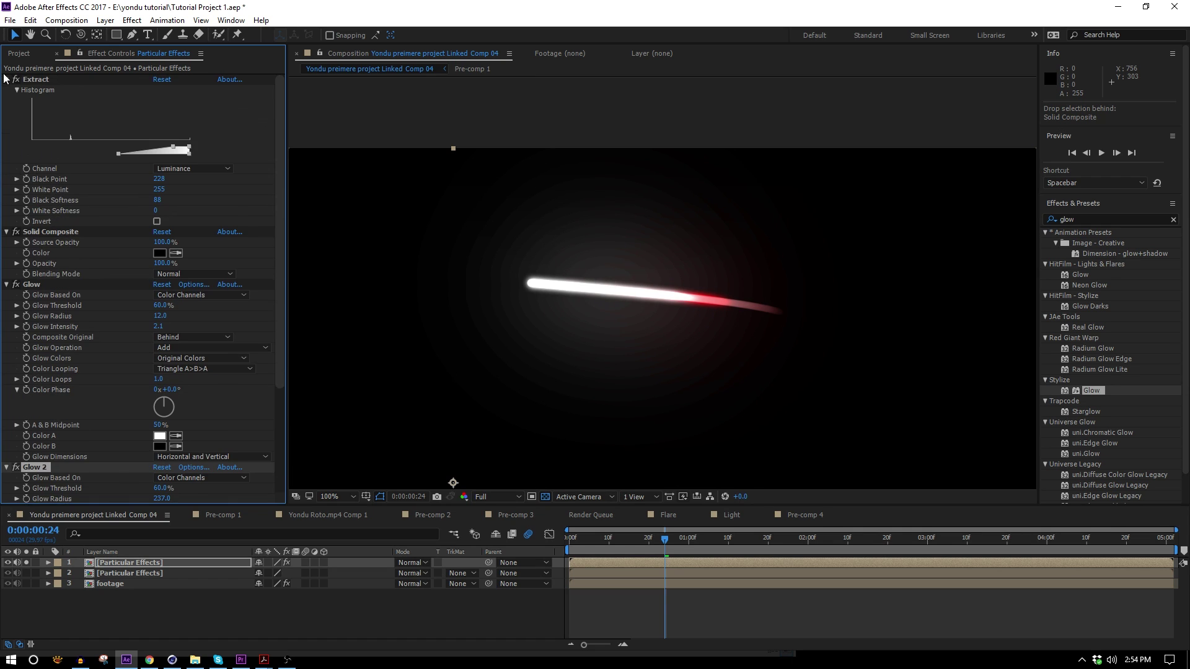
left_click(6, 79)
left_click(6, 90)
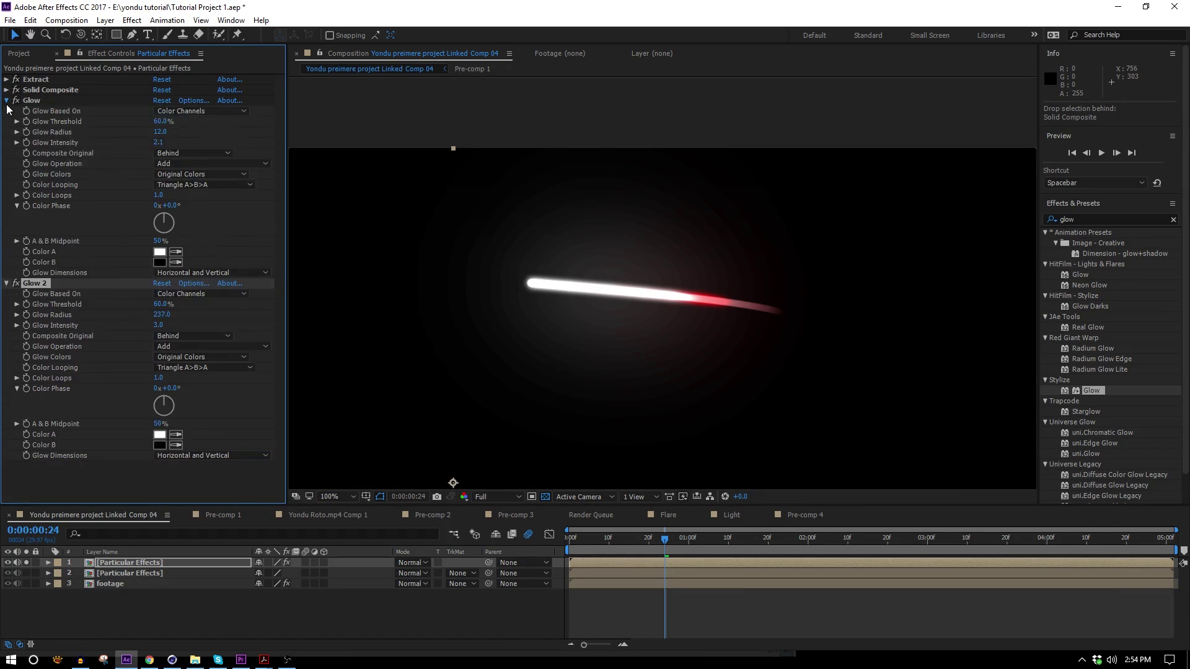
left_click(7, 101)
left_click(1102, 220)
type("cur")
- Tint the glow red by raising the Red curve steeply and bending the Green and Blue curves down
left_click(183, 269)
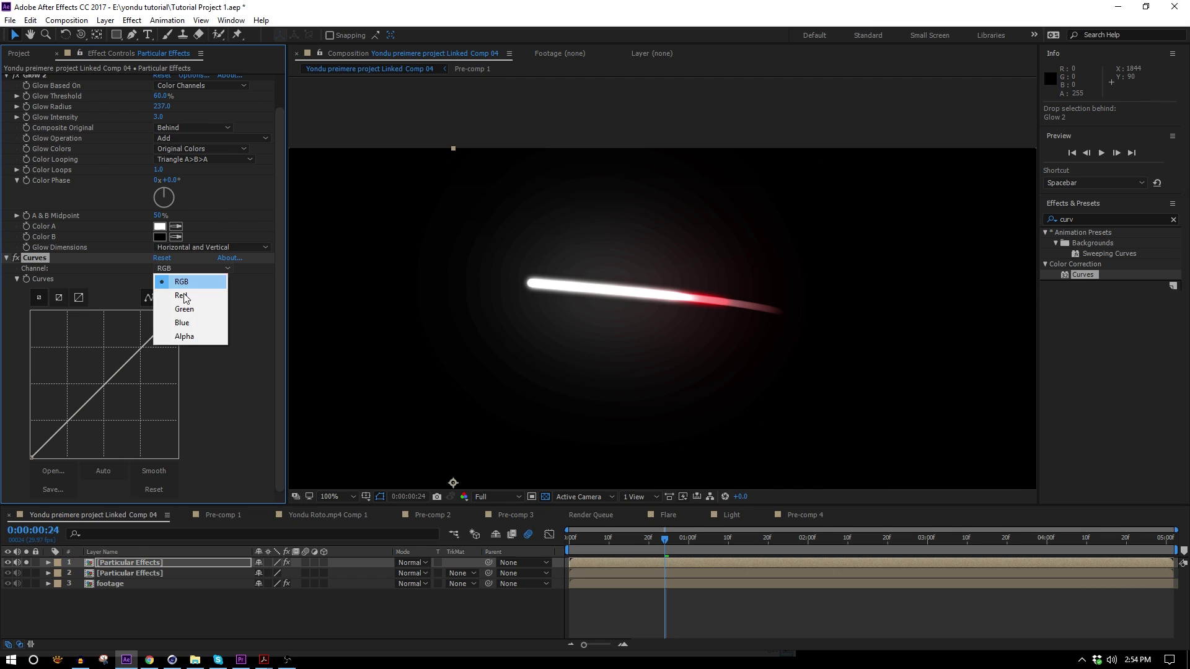
left_click(194, 295)
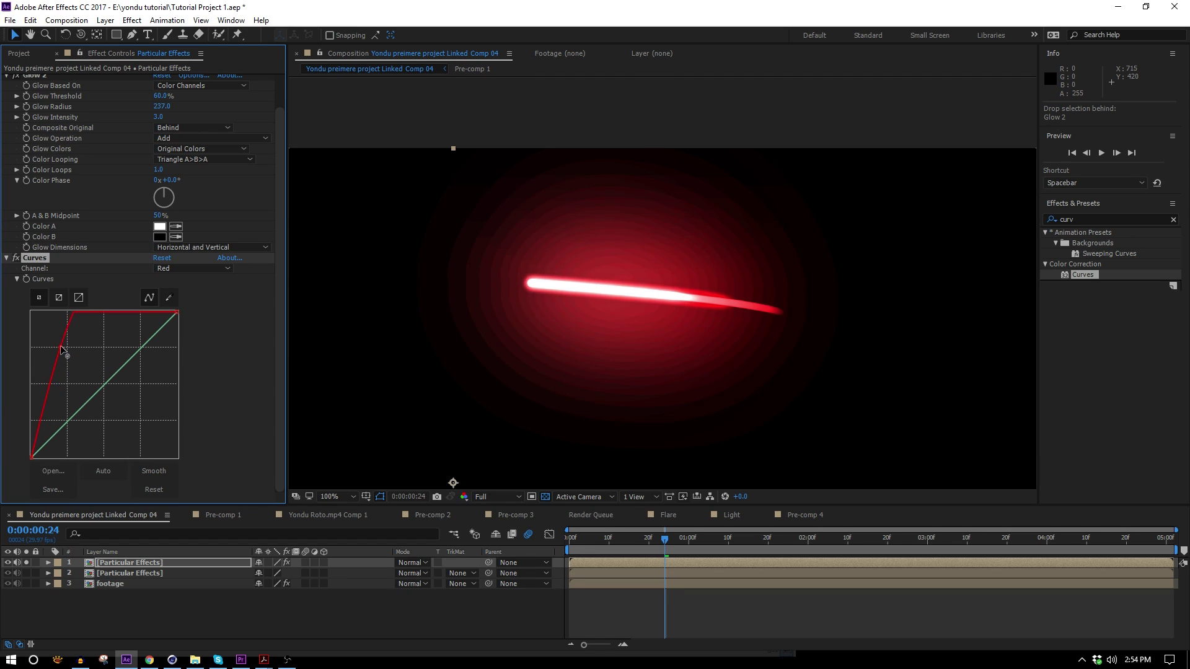
left_click(186, 269)
left_click(184, 308)
left_click_drag(124, 366, 148, 390)
left_click(186, 268)
left_click(184, 323)
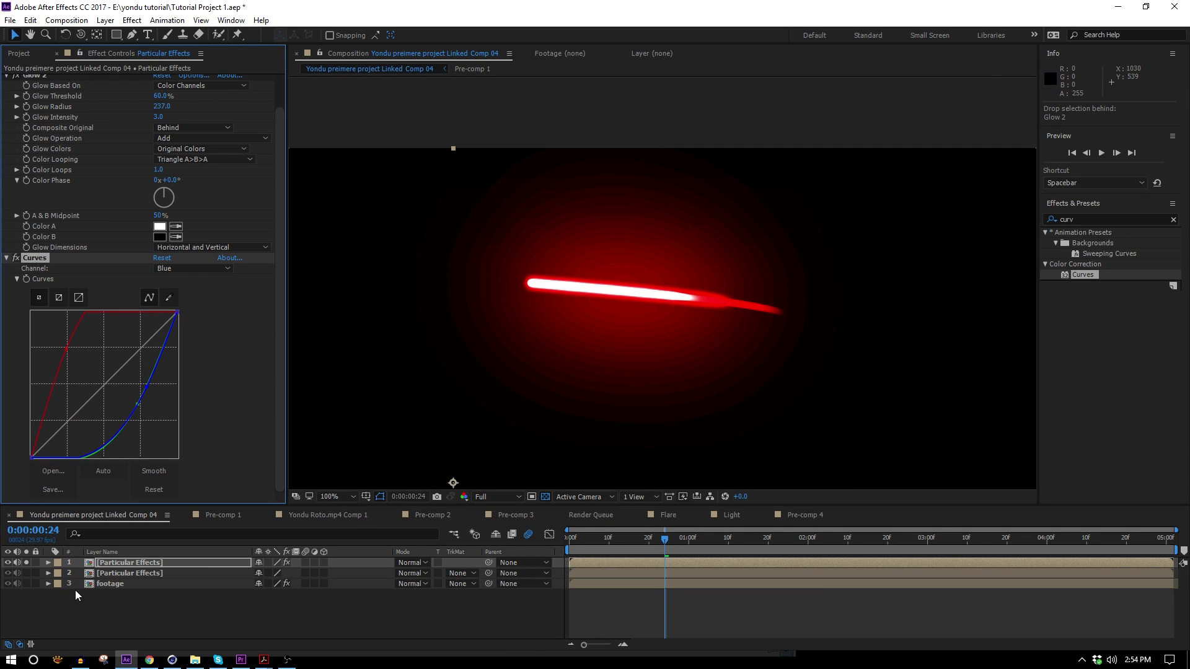
- Set the top Particular Effects layer's blending mode to Add, turn off its solo and fit the composition in the viewer
left_click(422, 563)
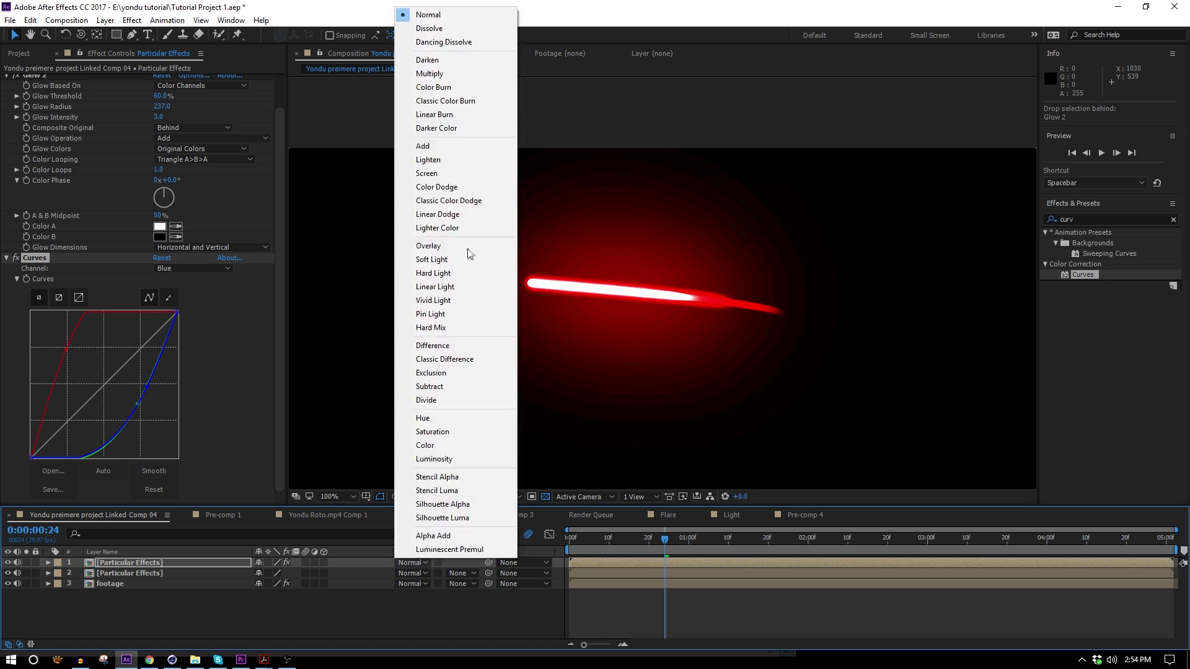
left_click(458, 144)
key("shift+slash")
- Reduce the Glow Intensity to 1.2 on the first Glow and to 1.7 on Glow 2
scroll(103, 188, "up", 2)
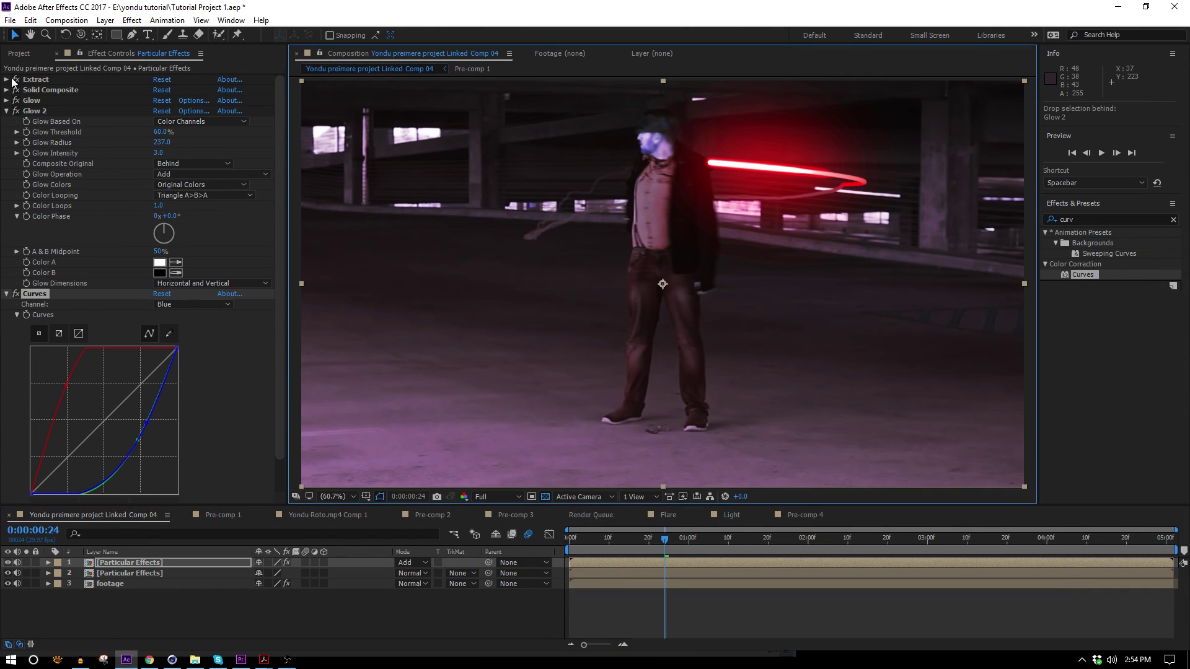
left_click(6, 101)
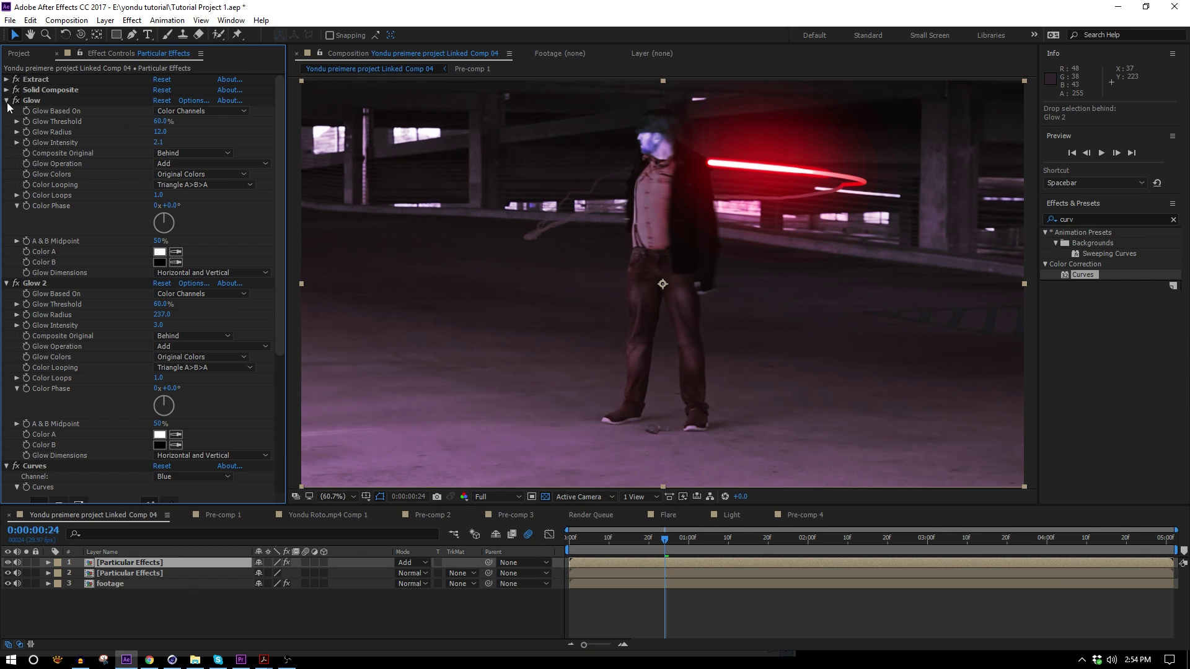
type("1")
left_click(162, 325)
type("1")
key("Return")
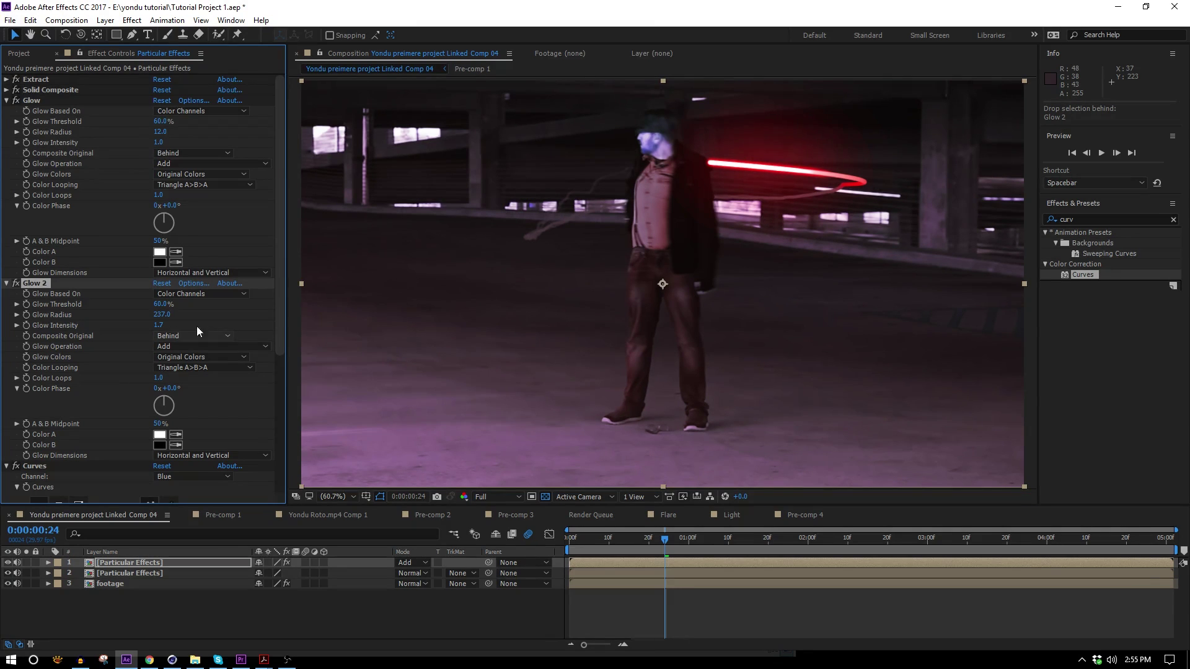
left_click_drag(160, 143, 175, 145)
- Fit the composition in the viewer and play a preview of the glowing trail from the start
left_click(335, 496)
left_click(338, 286)
key("space")
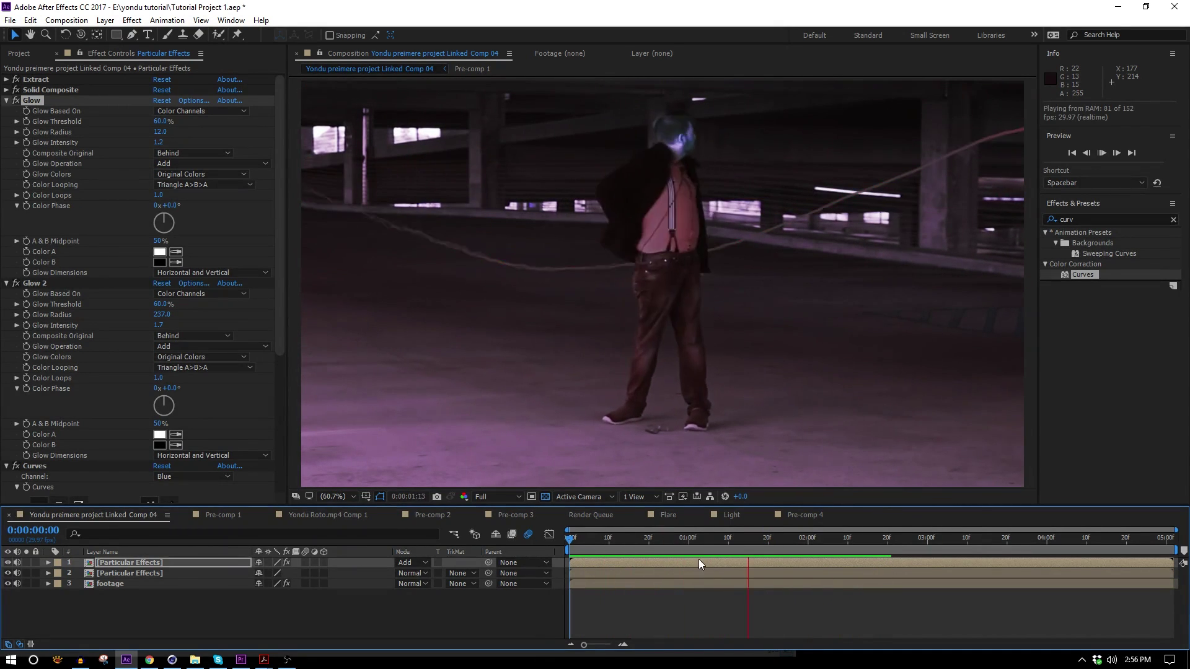
key("space")
- Examine the glow on the arrow trail close up at 0:00:01:23
left_click_drag(786, 552, 779, 550)
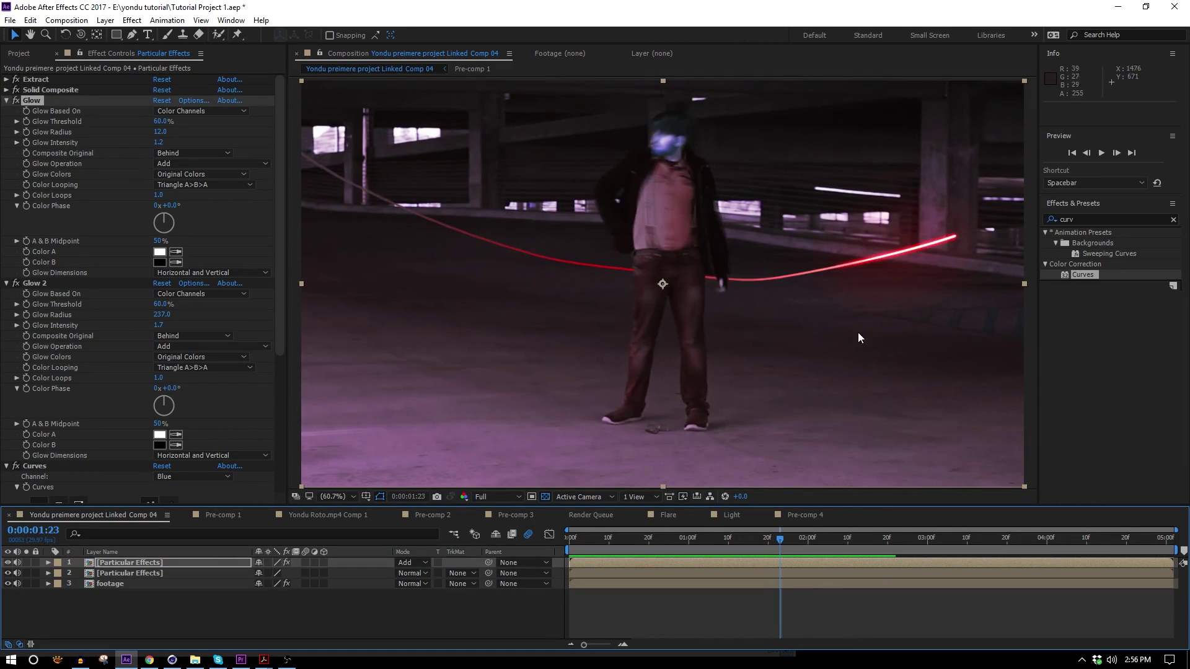
scroll(852, 343, "up", 5)
left_click_drag(865, 278, 648, 370)
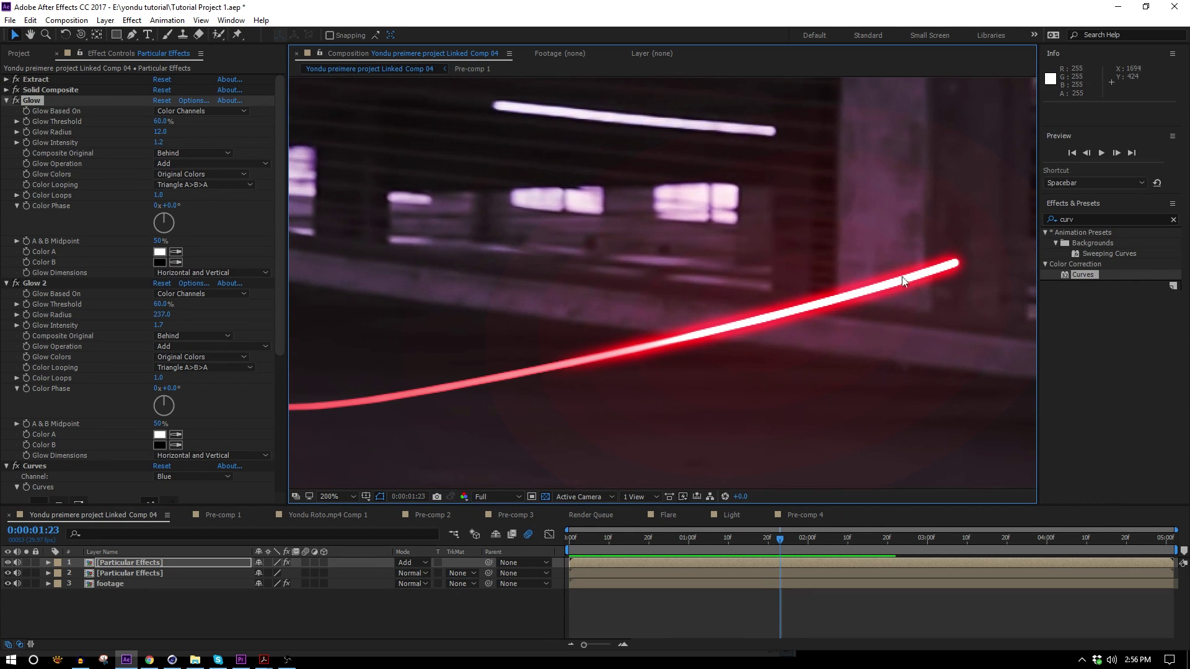
left_click_drag(680, 345, 911, 351)
mouse_move(782, 546)
left_mouse_down()
mouse_move(797, 546)
mouse_move(780, 543)
left_mouse_up()
left_click_drag(912, 460, 736, 432)
key("v")
key("comma")
- Replay the full composition from the start and examine the trail passing behind the actor at 0:00:02:14
left_click(335, 497)
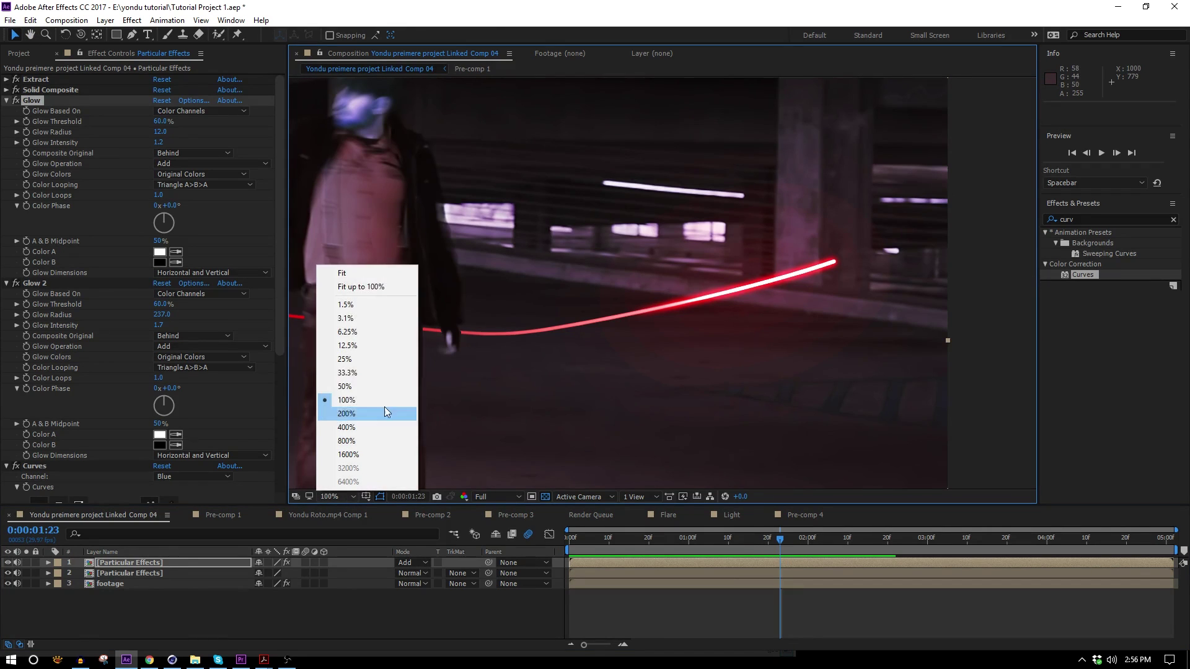
left_click(373, 274)
key("space")
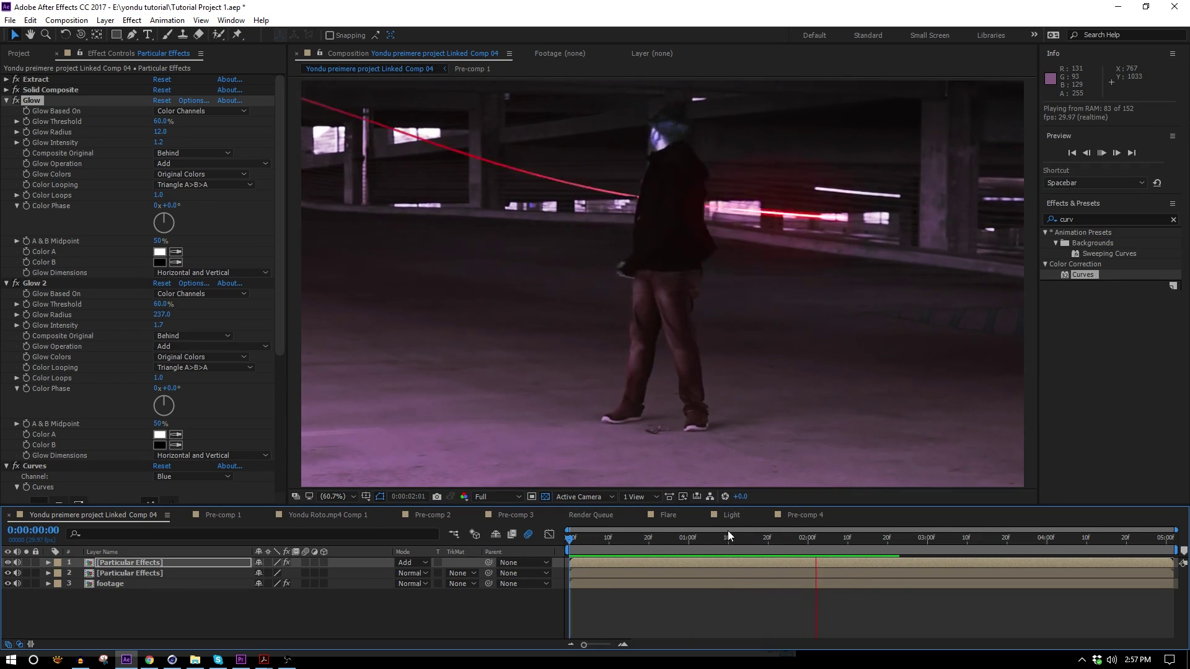
left_click_drag(781, 538, 863, 562)
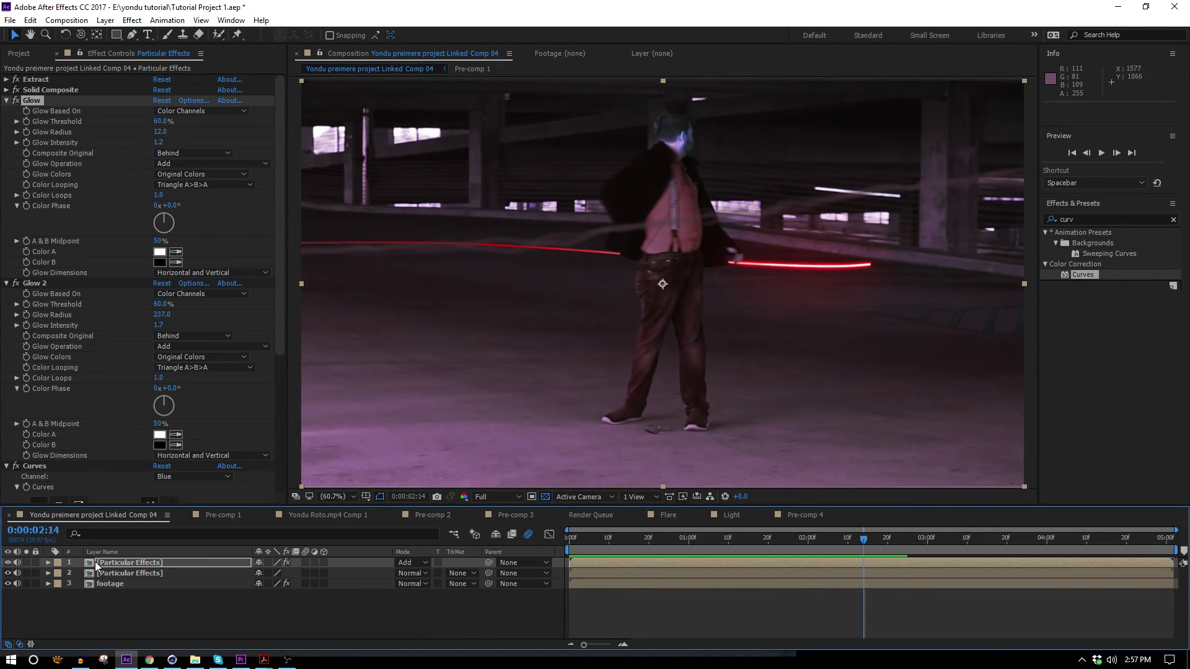
key("/")
left_click_drag(971, 288, 765, 376)
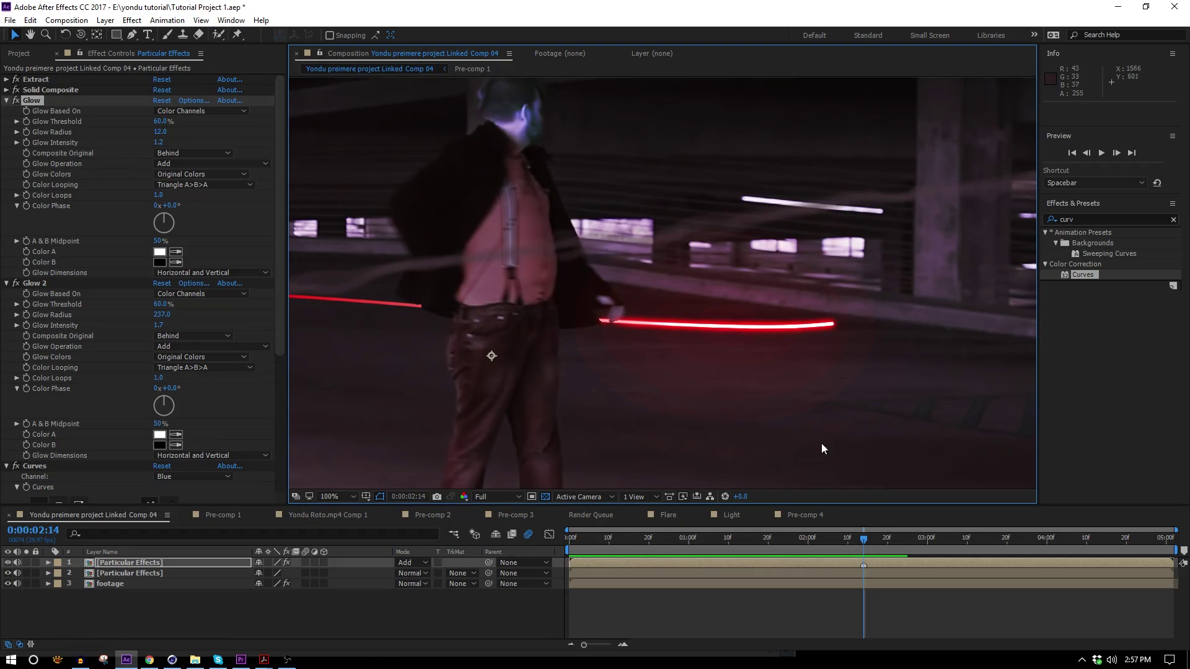
- Switch to the Chrome window showing FootageCrate's Magic / Powers video effects
mouse_move(155, 660)
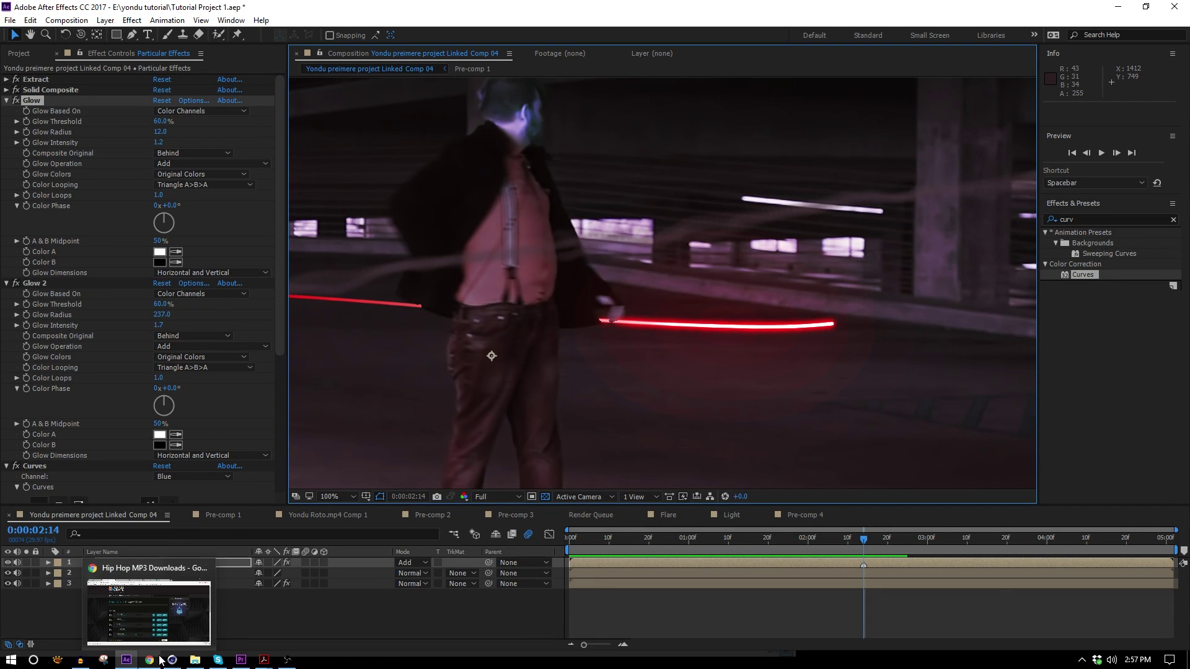
left_click(166, 623)
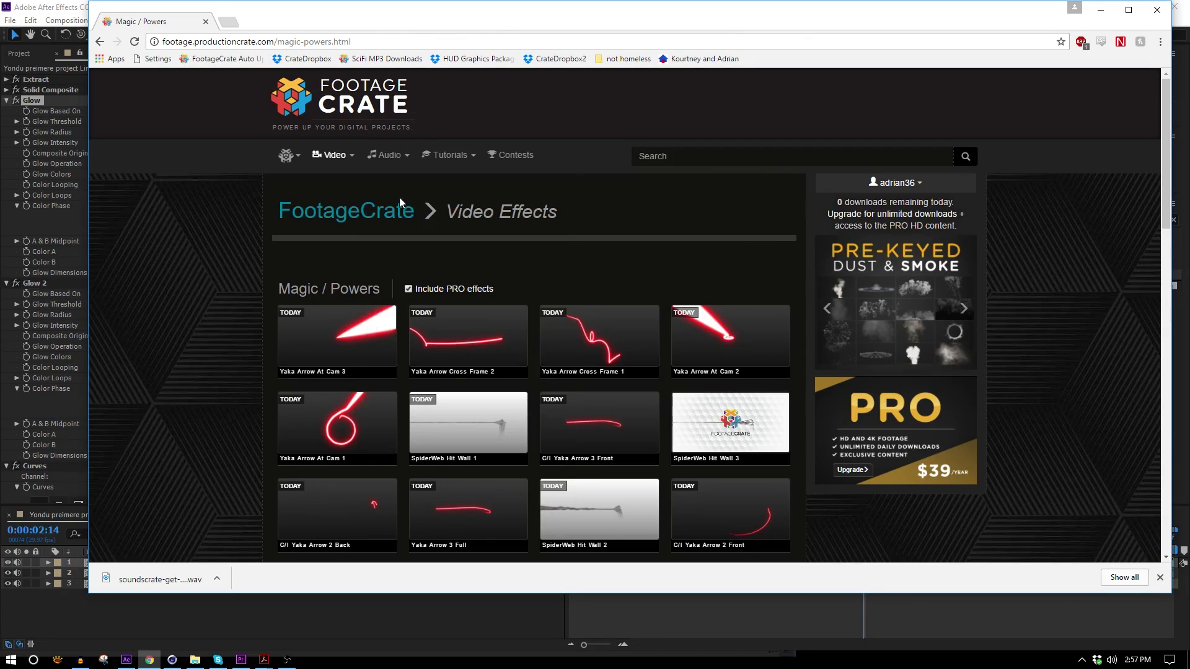
- Open the FootageCrate home page and browse to the Swat/Henchmen video effects under Extras
left_click(400, 204)
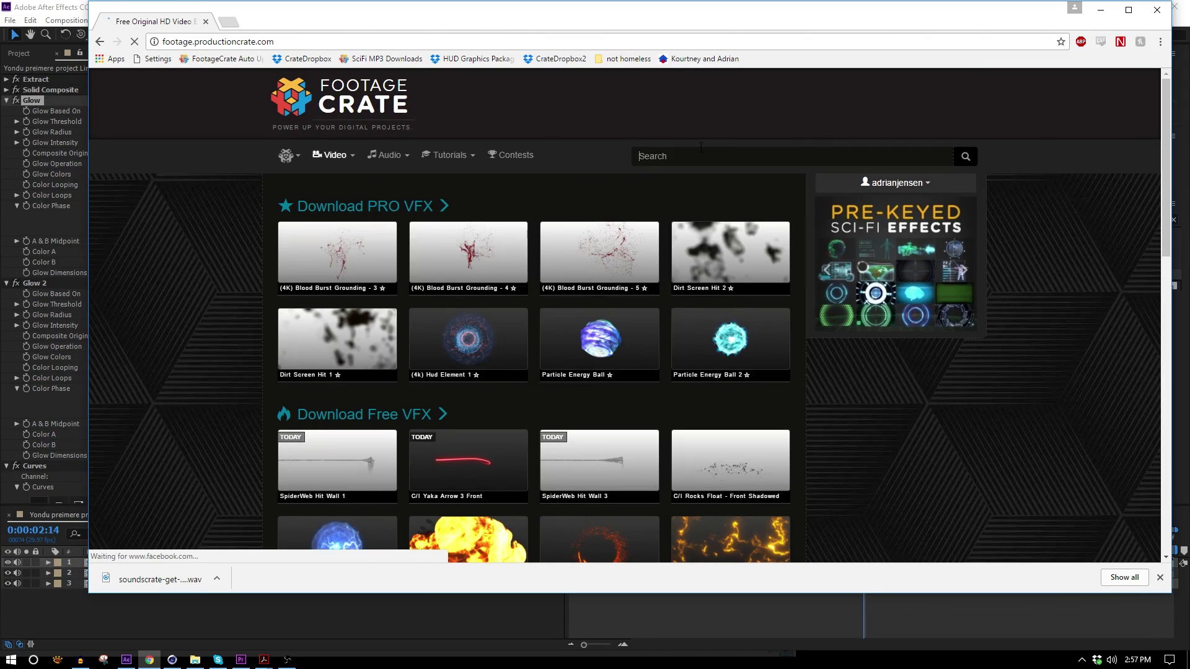
left_click(705, 151)
mouse_move(334, 155)
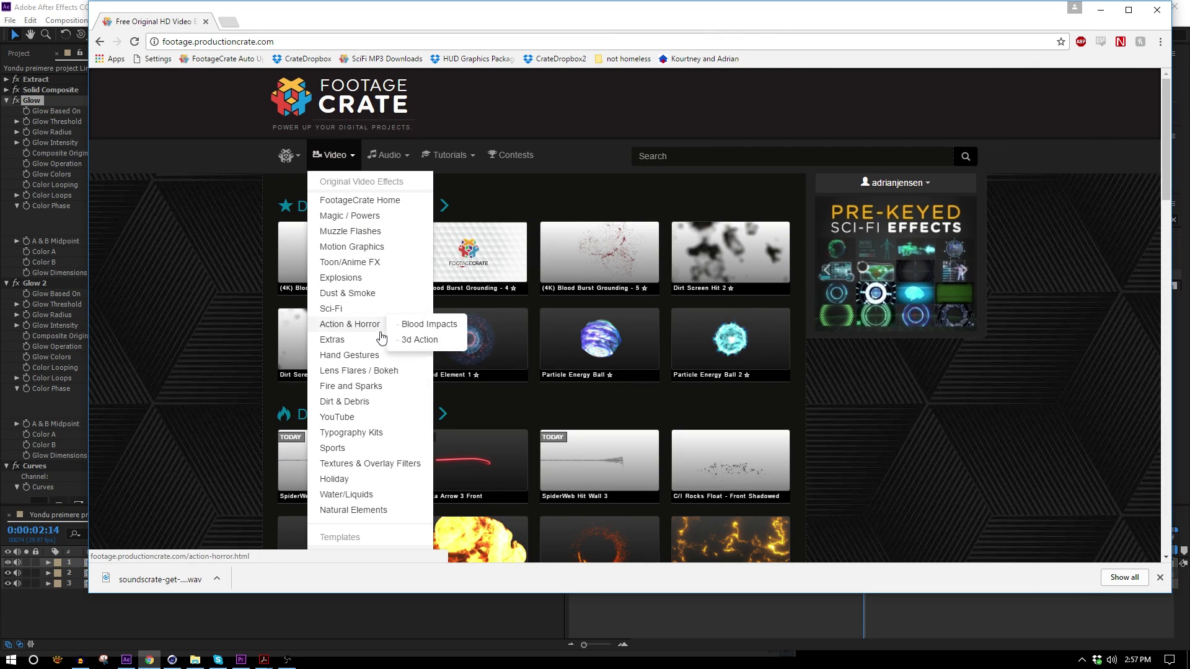
left_click(337, 339)
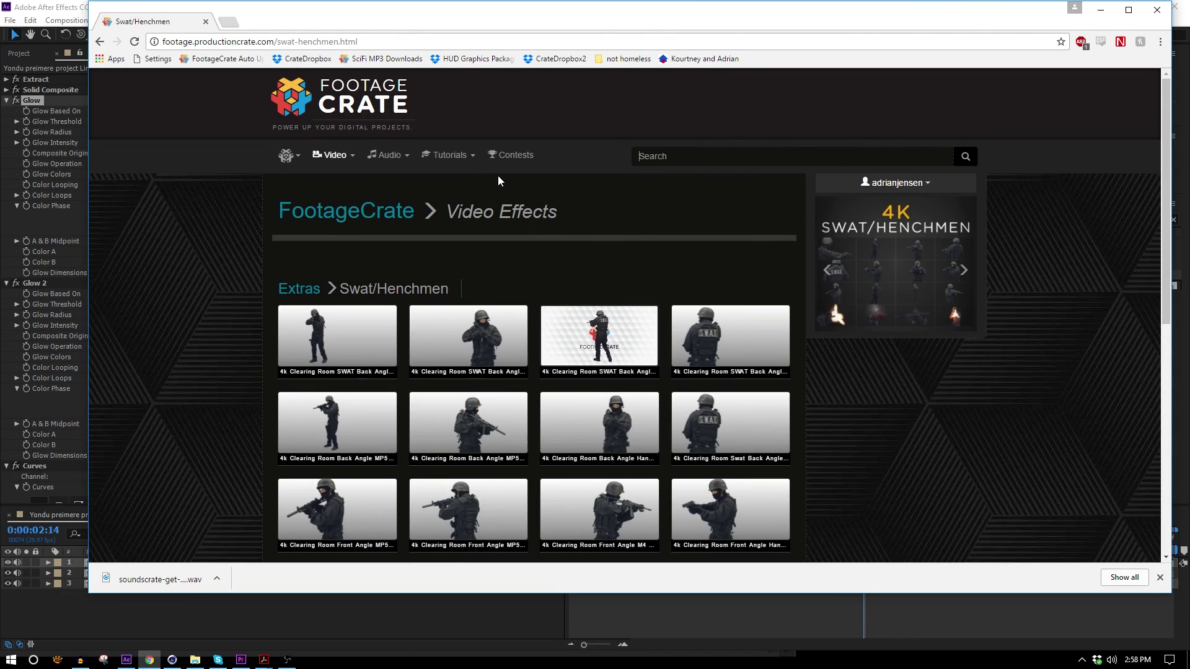
- Search FootageCrate for "man down"
type("man down")
key("Return")
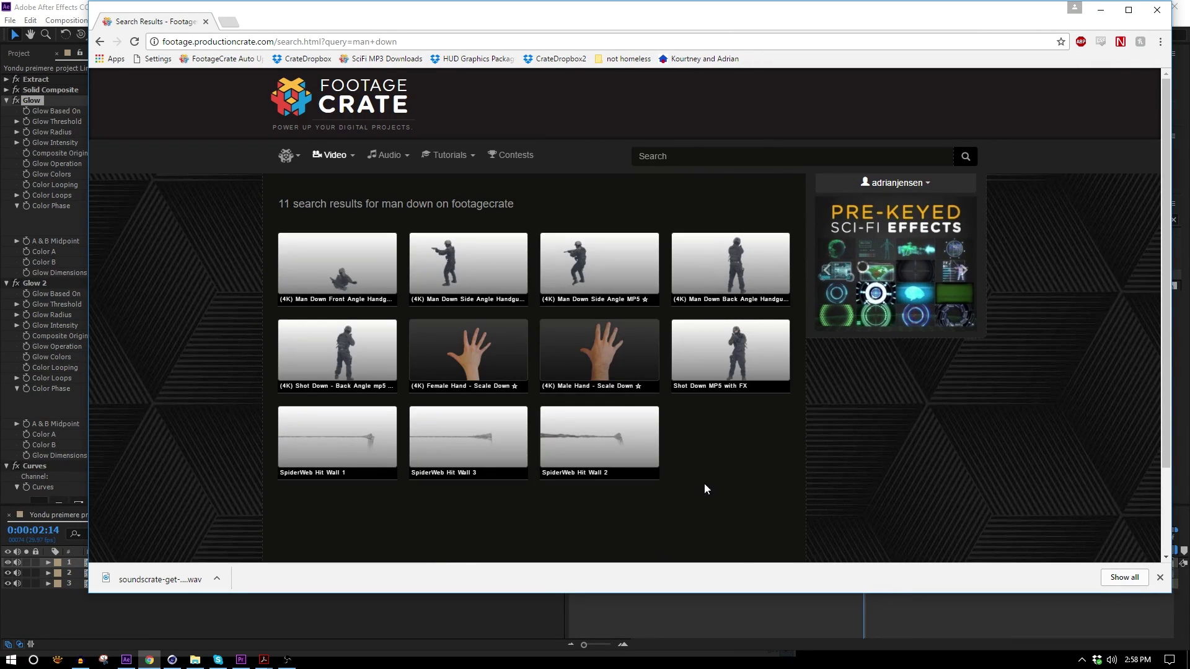
- Download the 3840x2160 Man Down Front Angle Handgun 2 clip and add it as the top layer of the After Effects composition
left_click(647, 449)
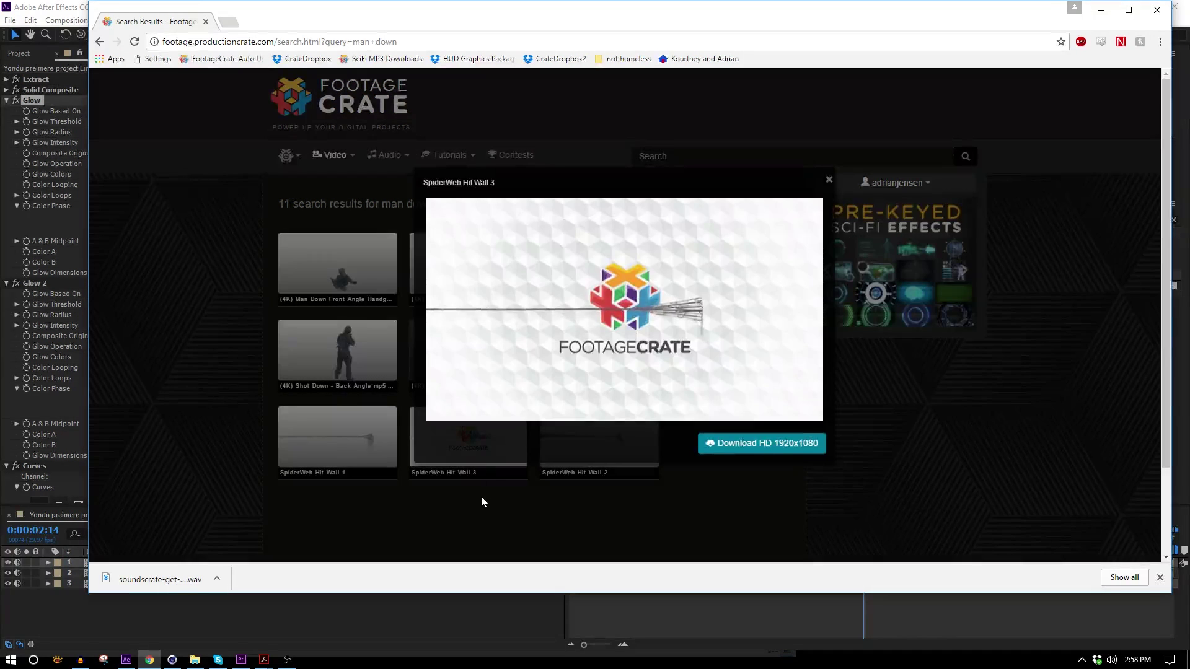
left_click(481, 498)
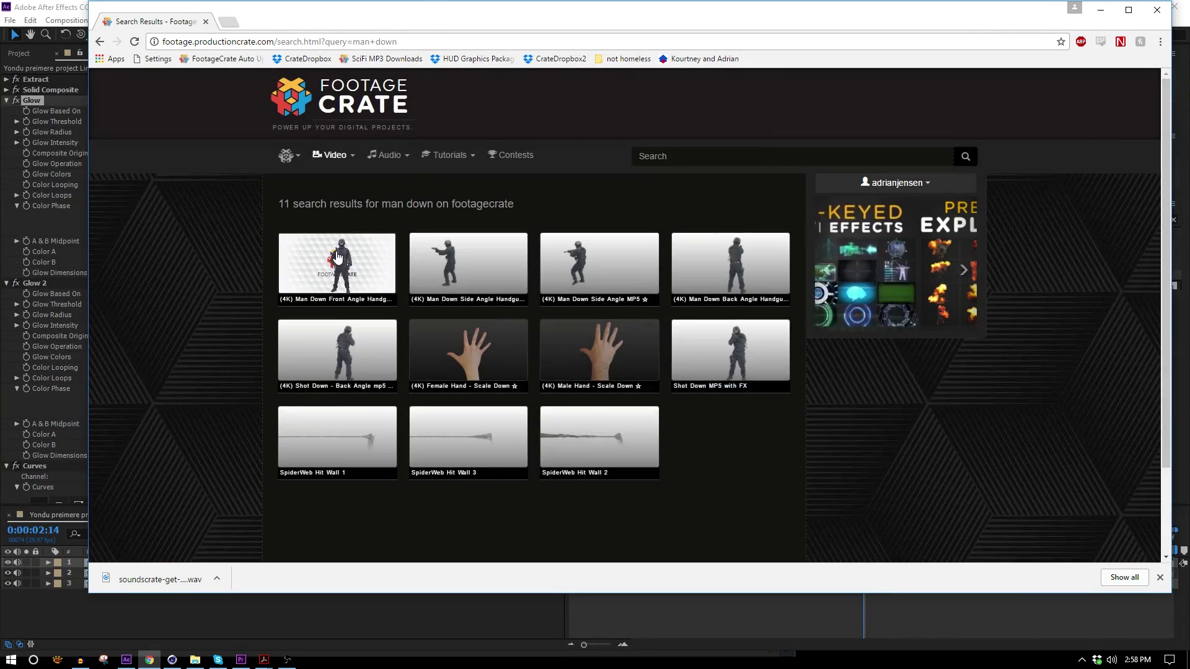
left_click(352, 291)
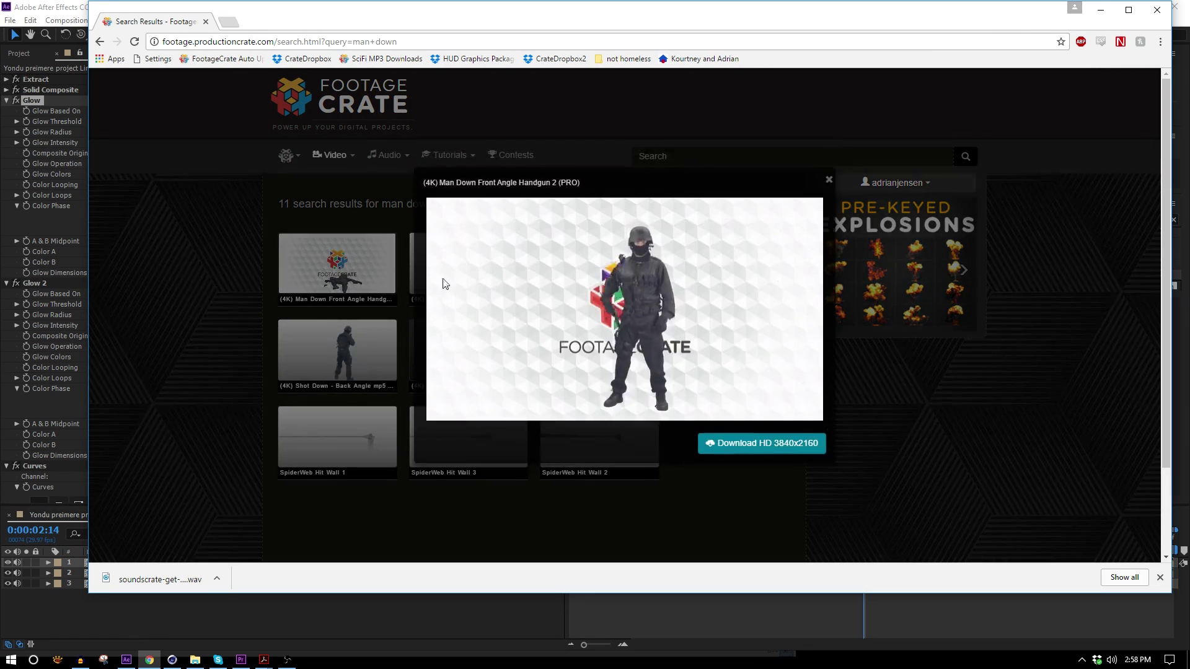
left_click(759, 443)
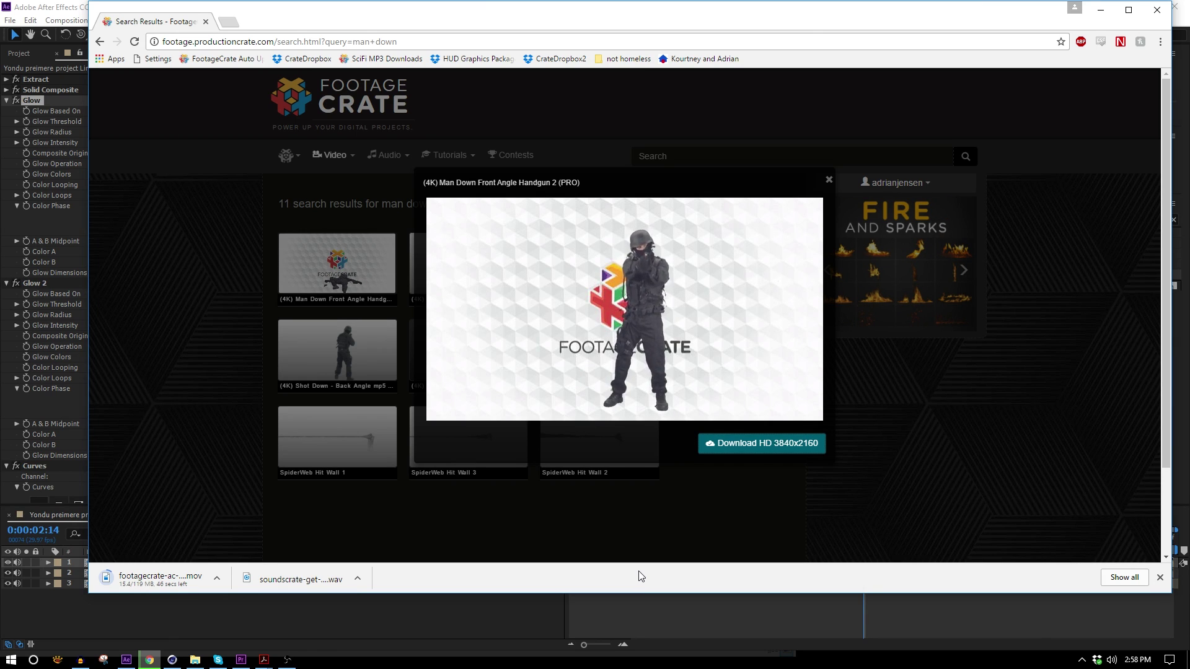
left_click(280, 622)
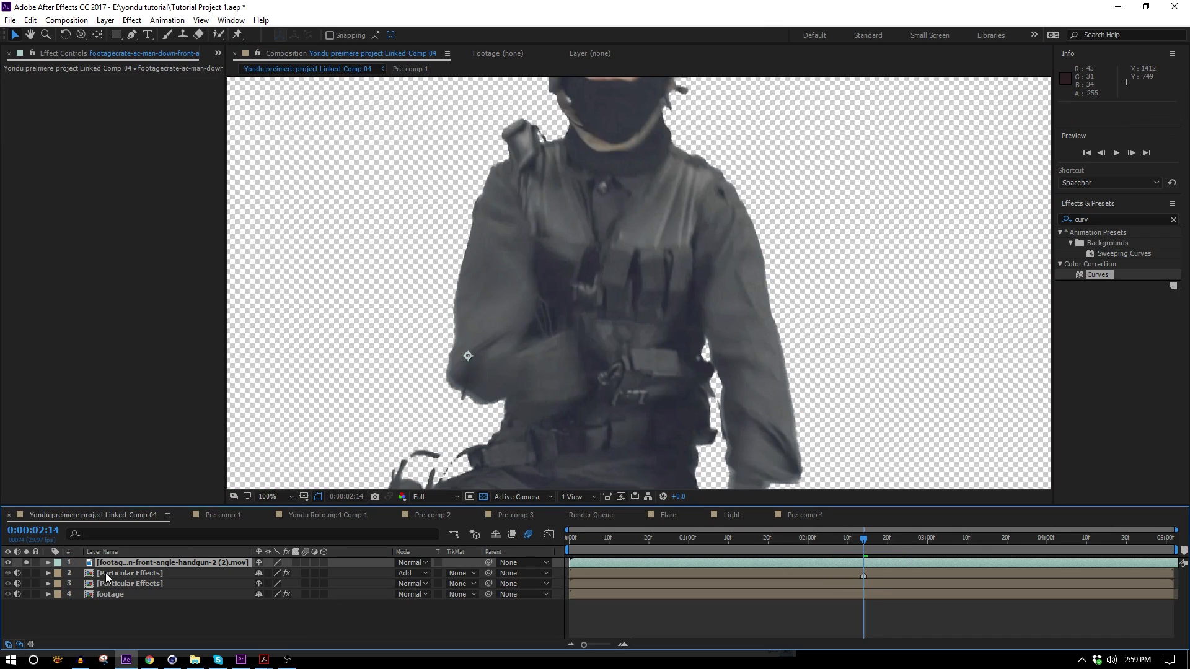
- Fit the handgun clip layer to the composition size
right_click(122, 560)
mouse_move(204, 120)
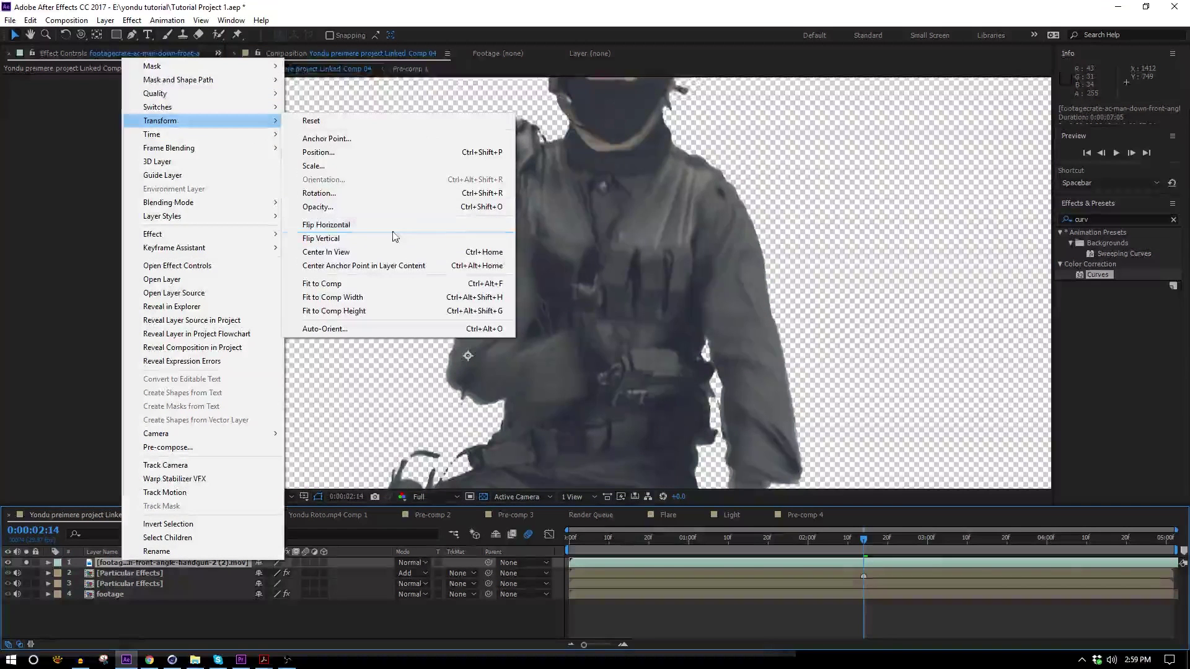
left_click(399, 285)
scroll(581, 360, "down", 2)
- Enable time remapping on the handgun clip and add remap keyframes at 0:00:02:06 and 0:00:02:22
left_click(833, 542)
key("space")
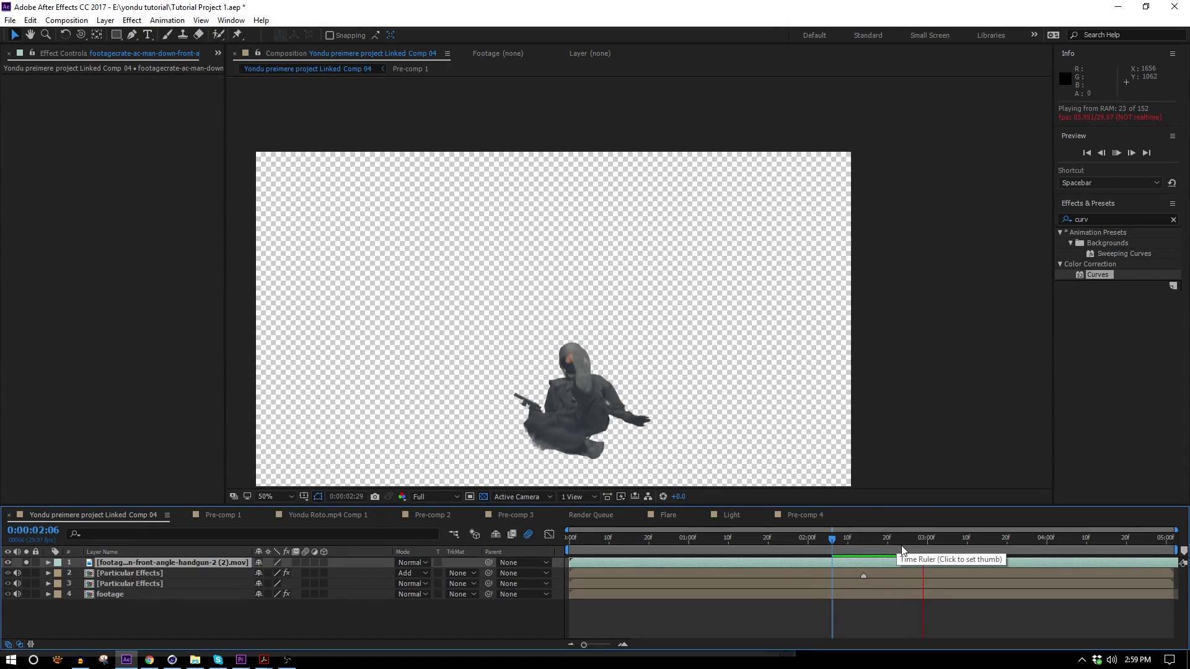
left_click(836, 539)
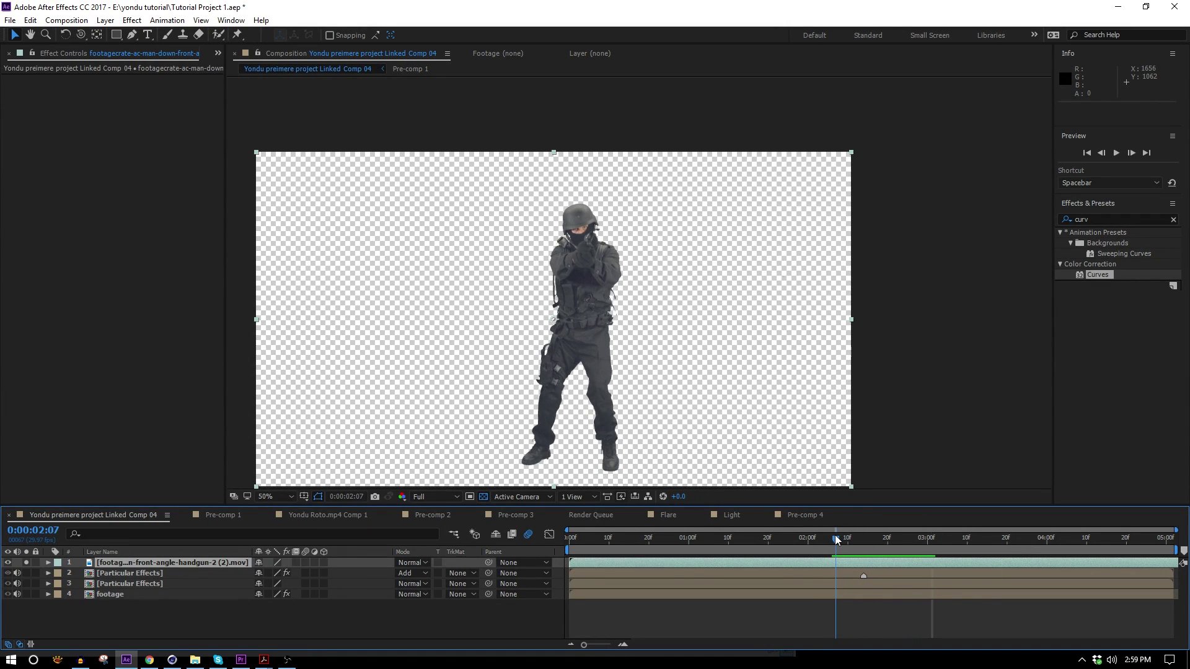
left_click_drag(835, 543, 832, 543)
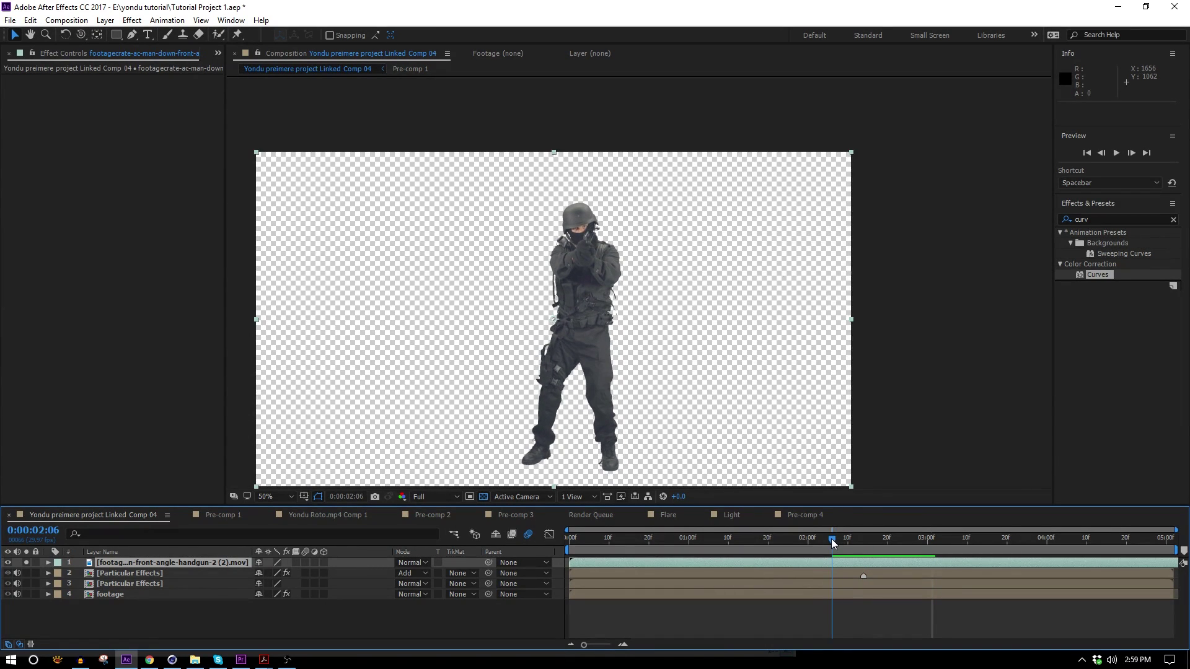
right_click(832, 562)
mouse_move(870, 136)
left_click(1041, 136)
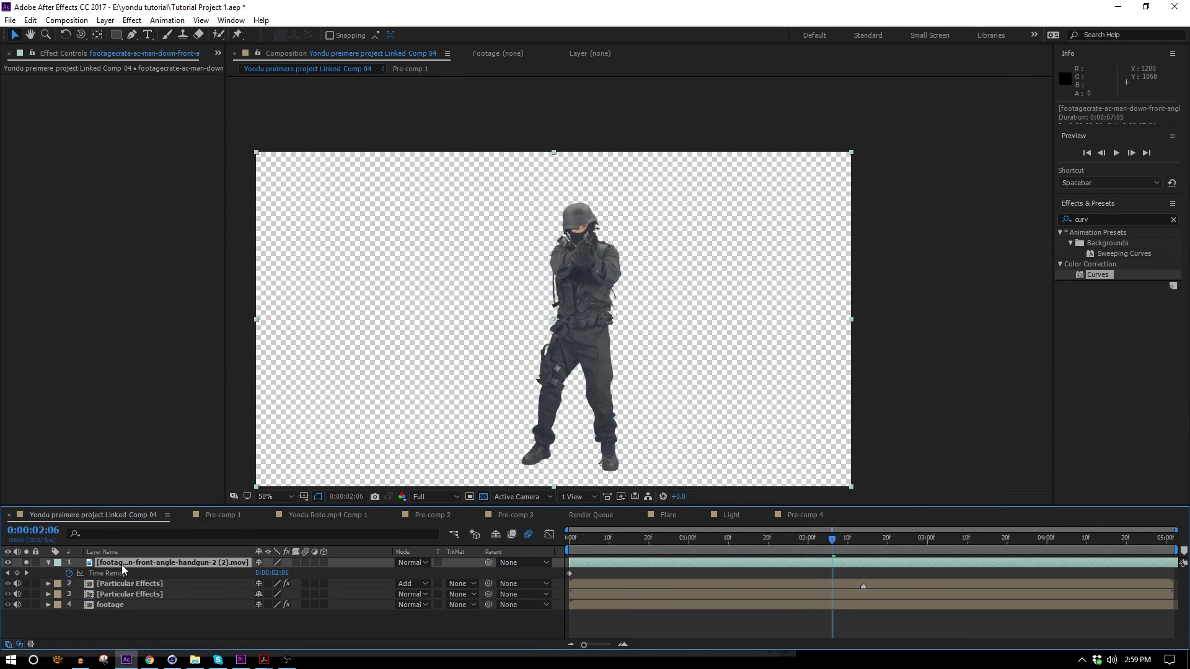
left_click(17, 573)
left_click_drag(832, 548, 895, 550)
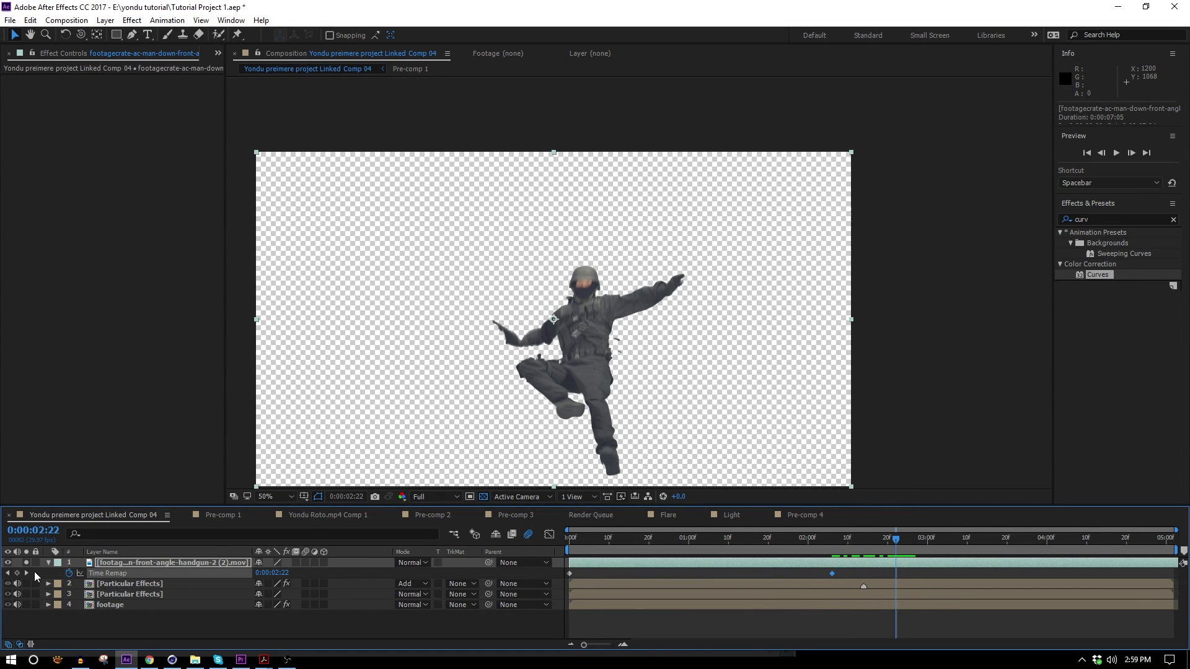
- Shift the first two time remap keyframes forward, the second one to 0:00:02:20, and preview the faster fall
left_click(831, 574)
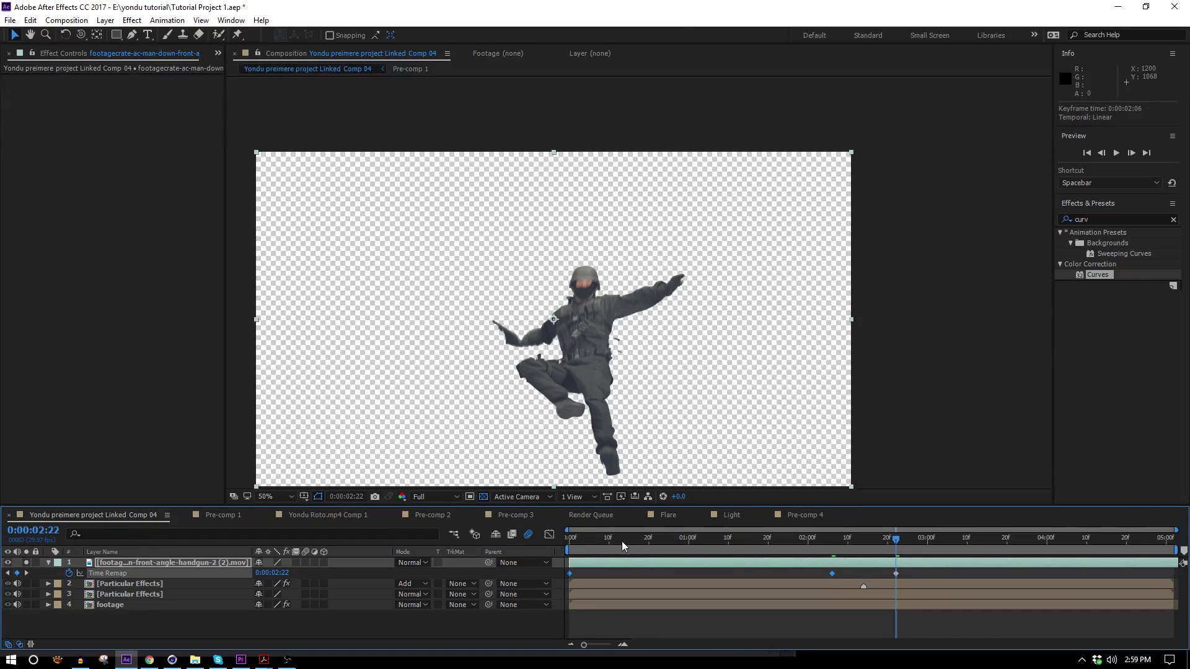
key("space")
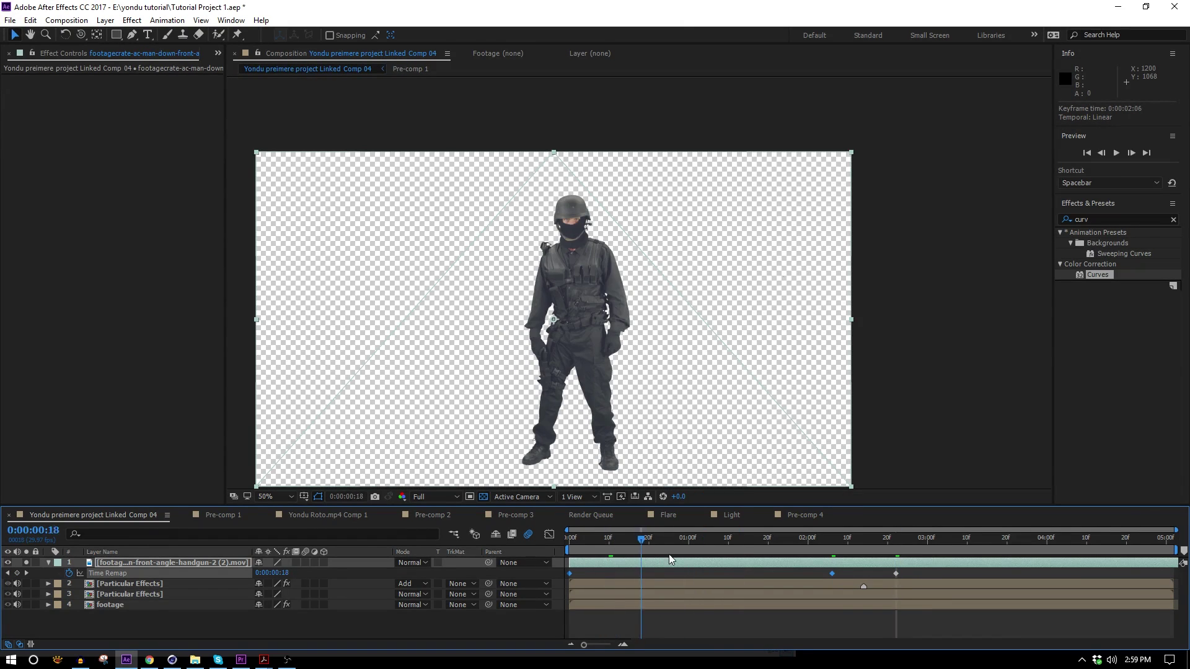
left_click_drag(856, 577, 879, 576)
left_click(880, 541)
key("space")
left_click_drag(880, 550, 849, 537)
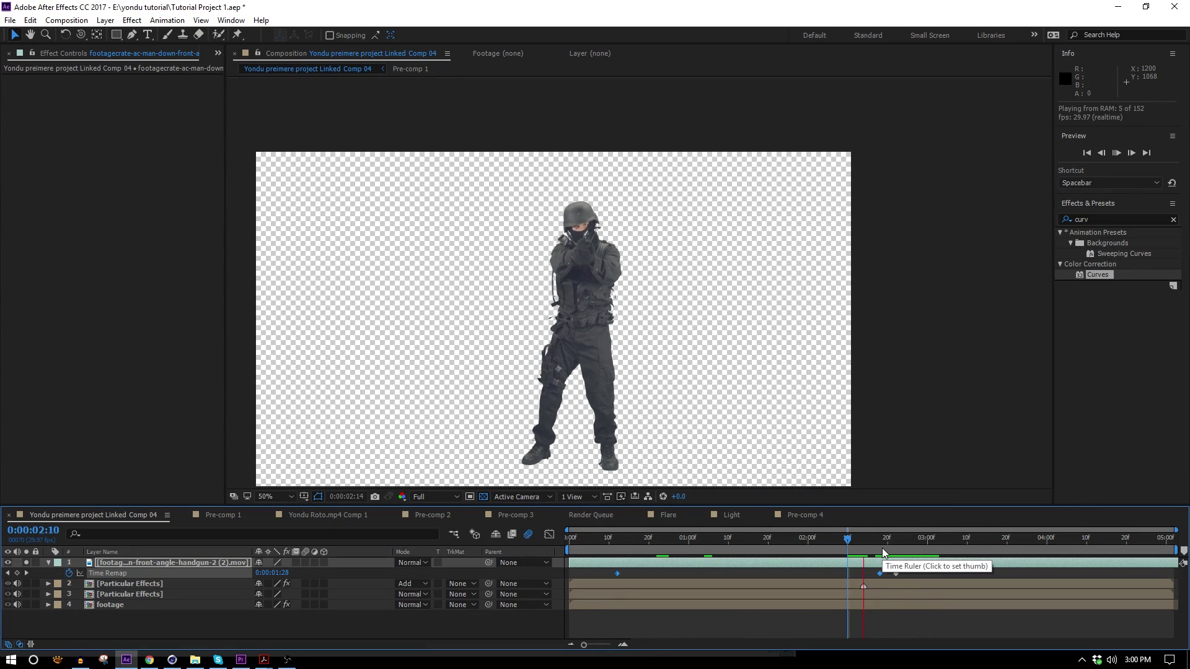
left_click_drag(878, 573, 896, 549)
key("space")
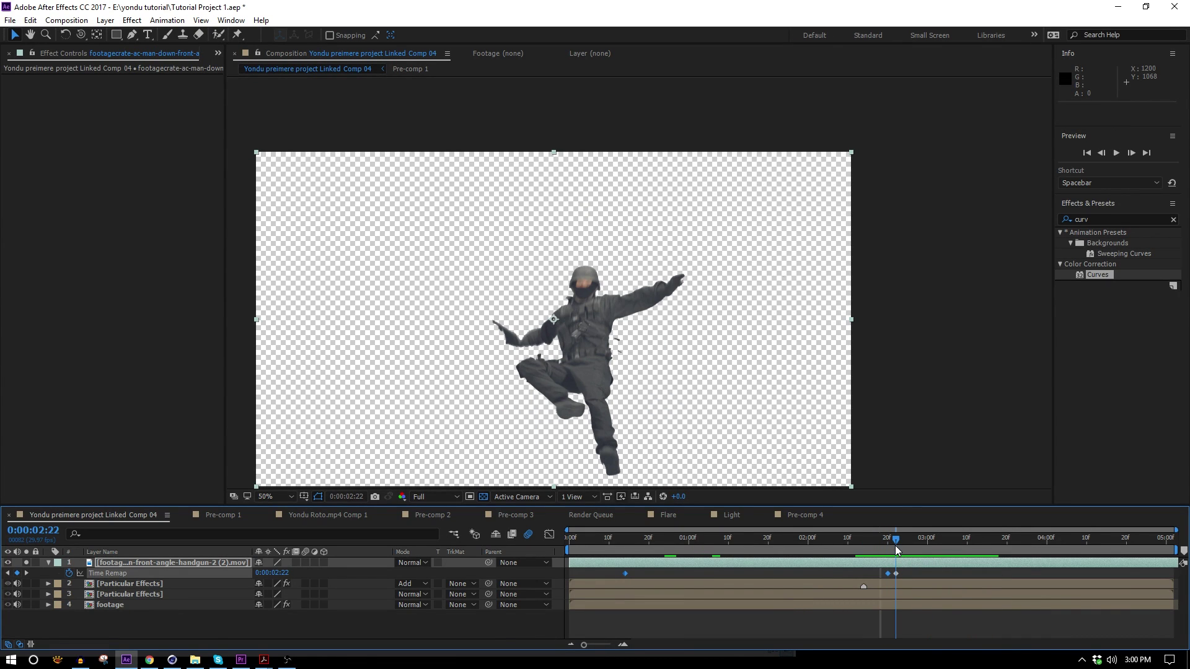
- Slide the handgun clip layer back in time so its second time remap keyframe lands at 0:00:02:14
left_click(218, 632)
left_click(888, 541)
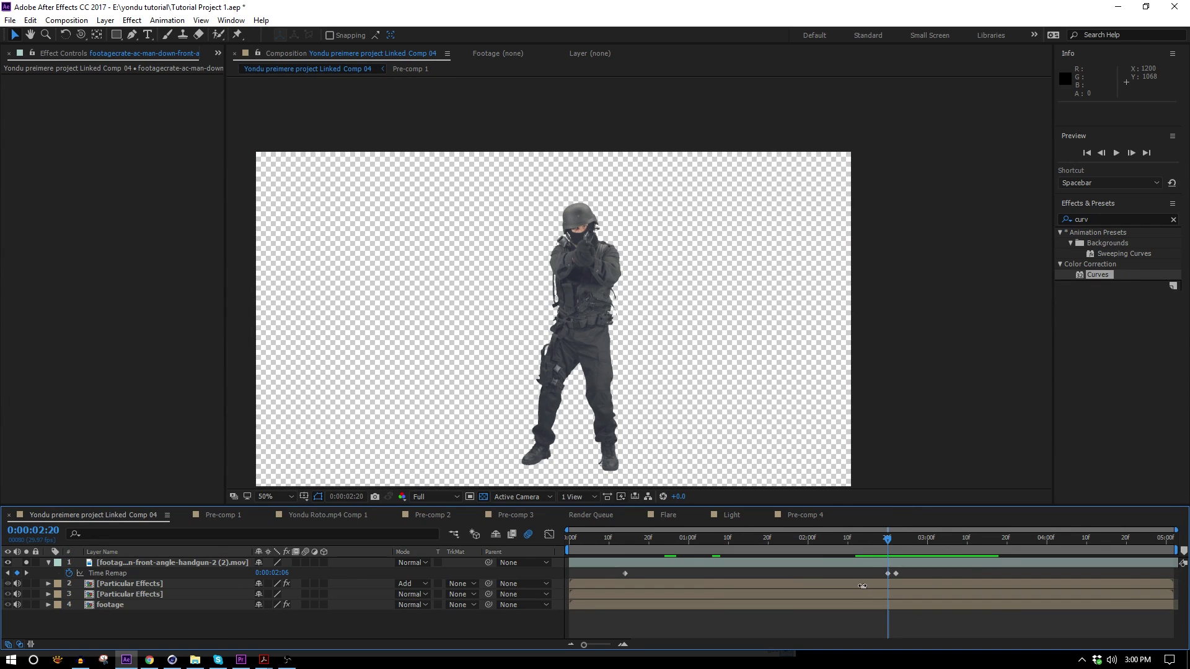
left_click_drag(890, 566, 867, 568)
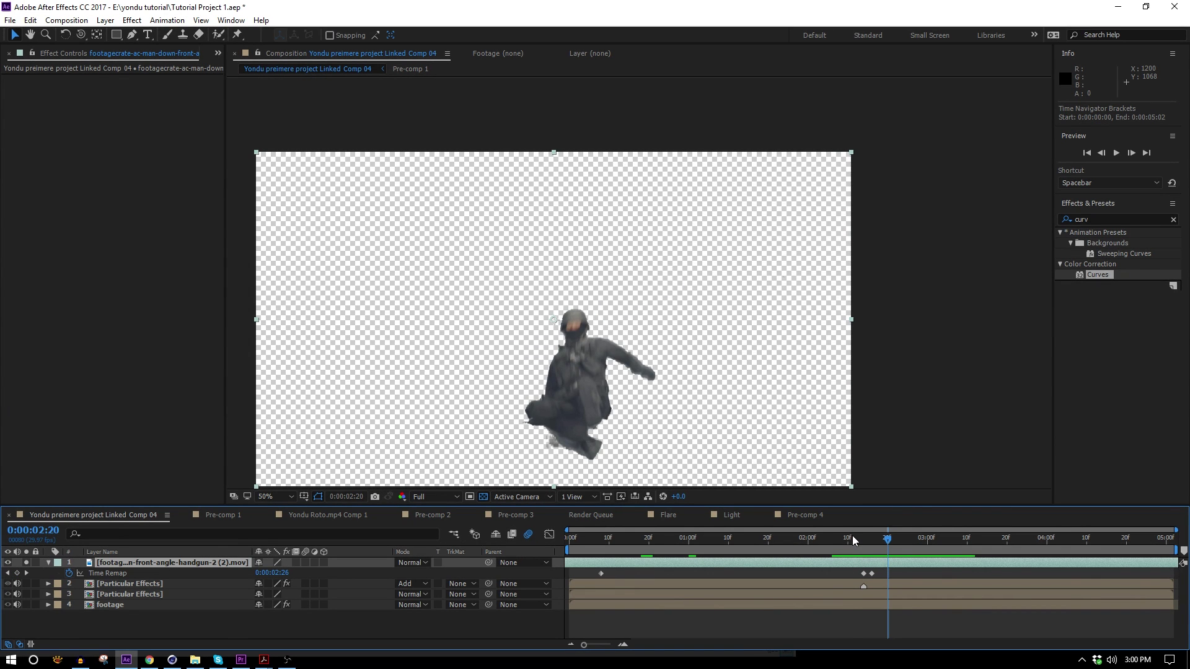
left_click(852, 540)
key("k")
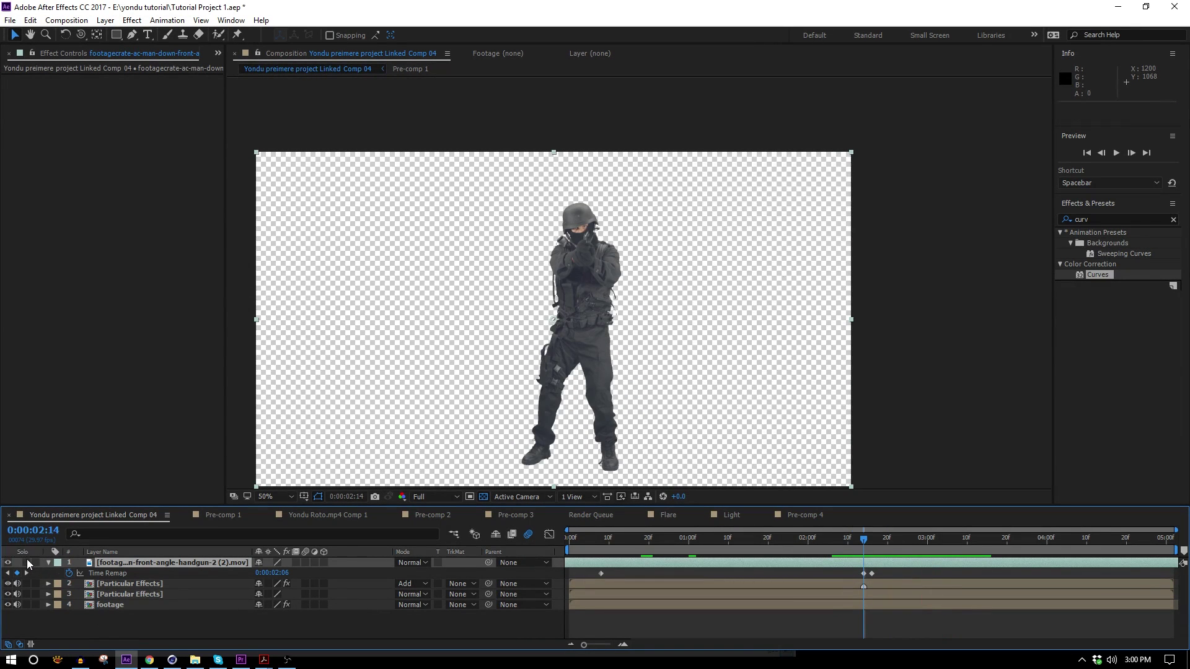
- Unsolo the handgun clip, place it beneath both Particular Effects layers, and position it at 1422, 450 beside the actor
left_click(27, 563)
mouse_move(150, 567)
left_mouse_down()
mouse_move(177, 615)
mouse_move(135, 580)
left_mouse_up()
left_click_drag(684, 339, 742, 374)
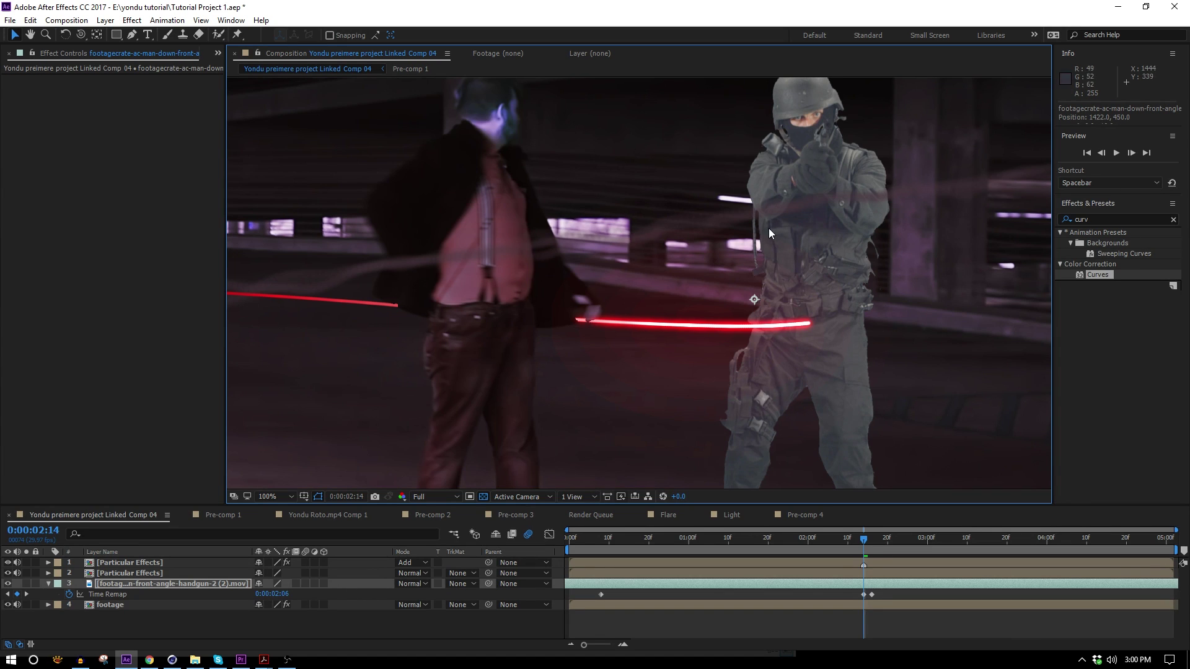
- Scale the gunman down proportionally and reposition him farther back in the garage, with the arrow's tip reaching his waist
left_click_drag(780, 213, 1068, 312)
scroll(793, 347, "down", 1)
scroll(794, 346, "up", 1)
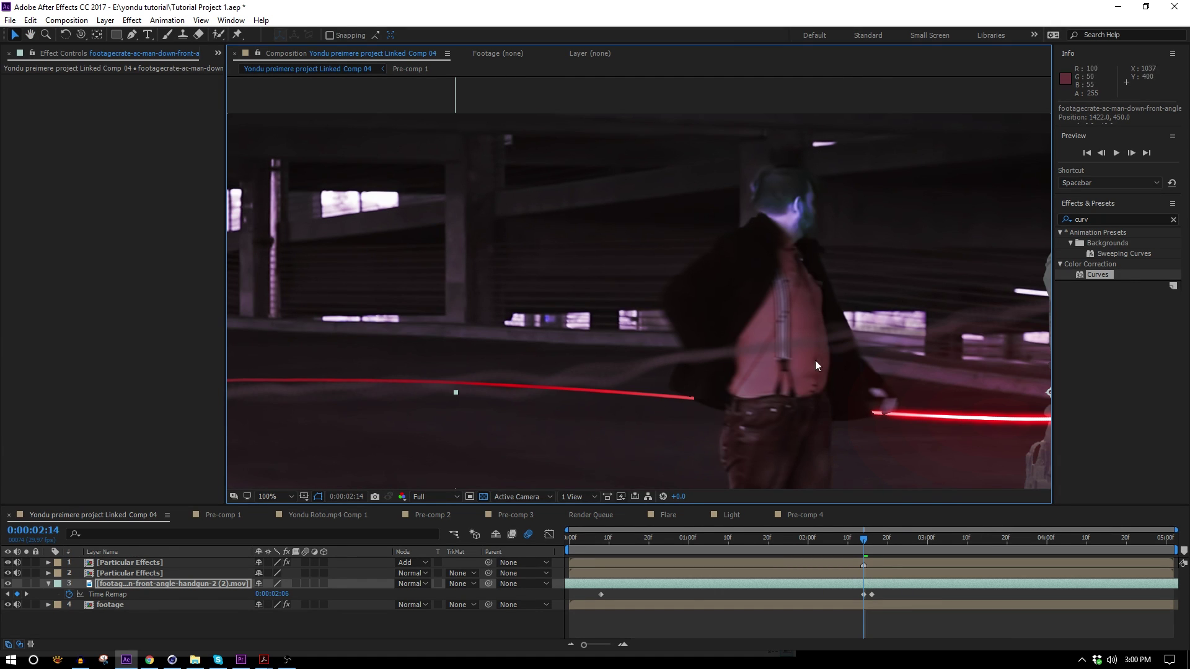
scroll(827, 361, "down", 2)
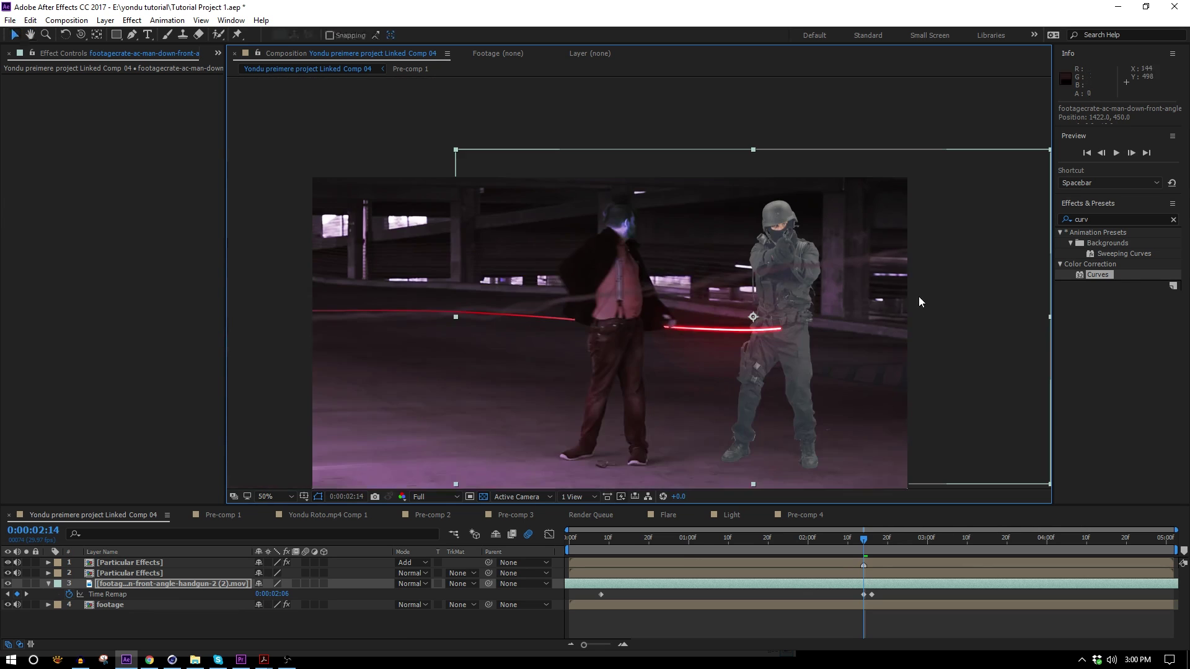
key("period")
key("period")
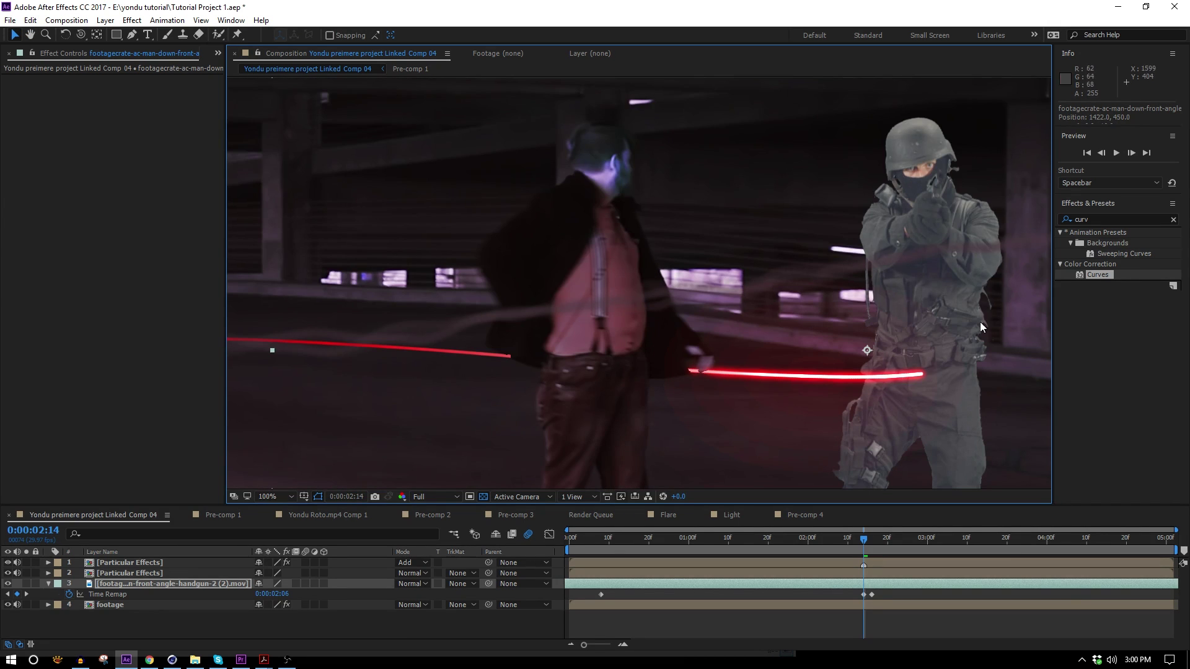
scroll(789, 313, "down", 2)
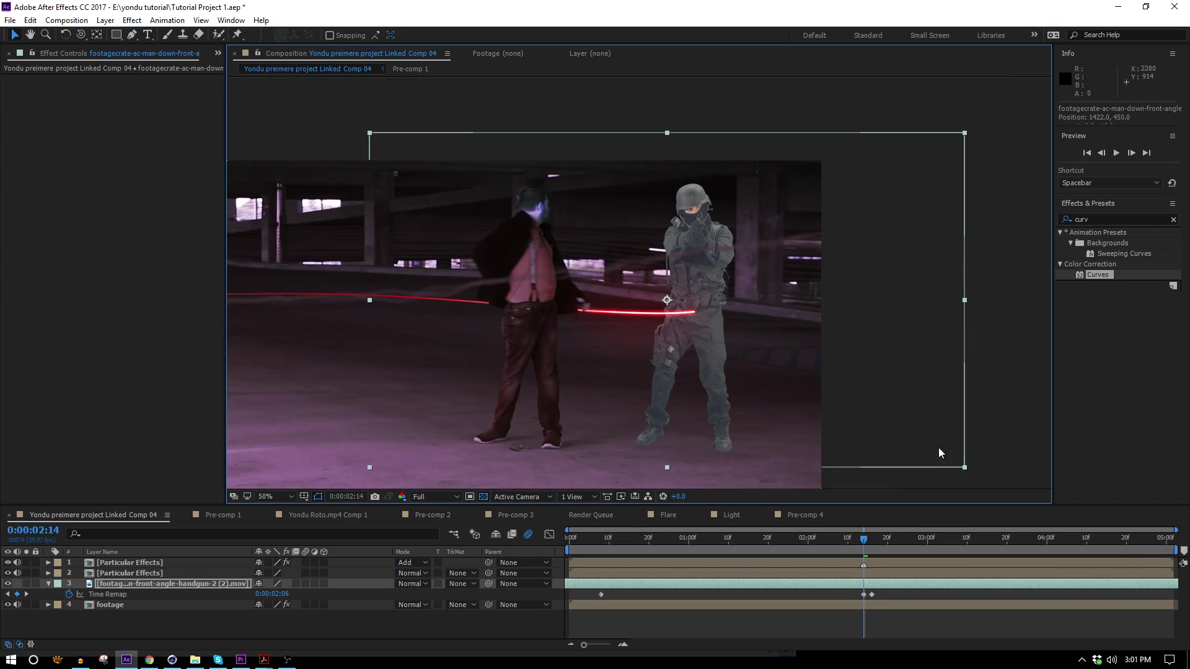
left_click_drag(964, 469, 903, 419)
left_click_drag(687, 285, 701, 288)
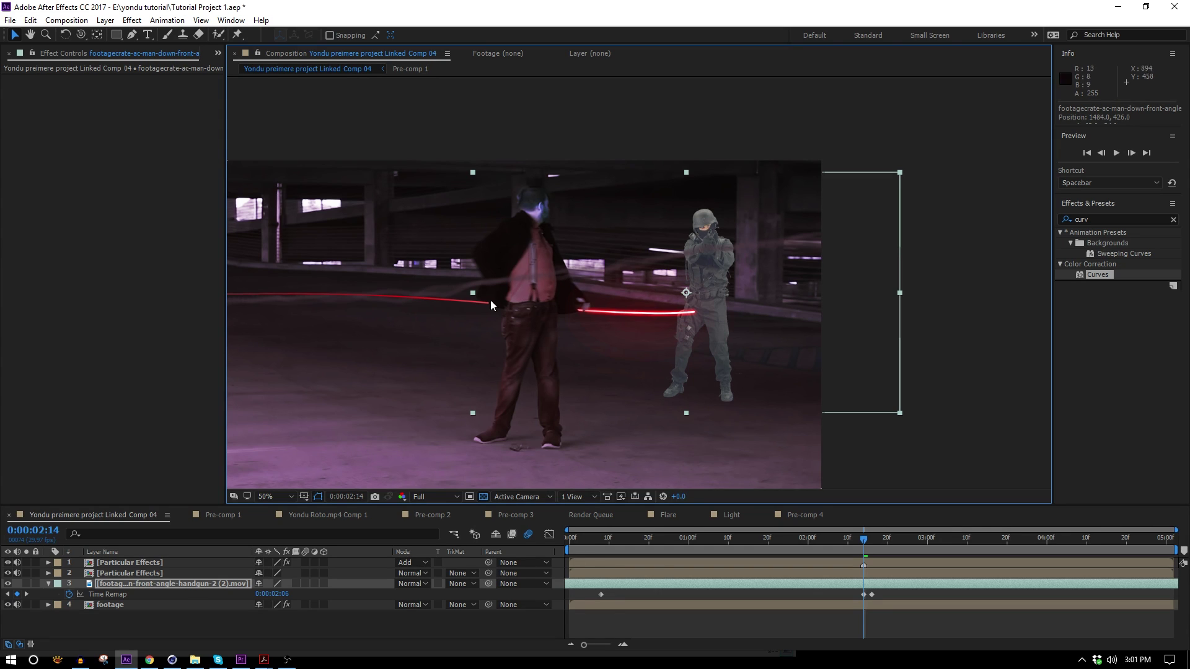
left_click_drag(712, 274, 715, 269)
- Preview the arrow passing the gunman and check the frames from 0:00:02:09 to 0:00:02:14
left_click(853, 544)
key("space")
left_click_drag(837, 545, 880, 552)
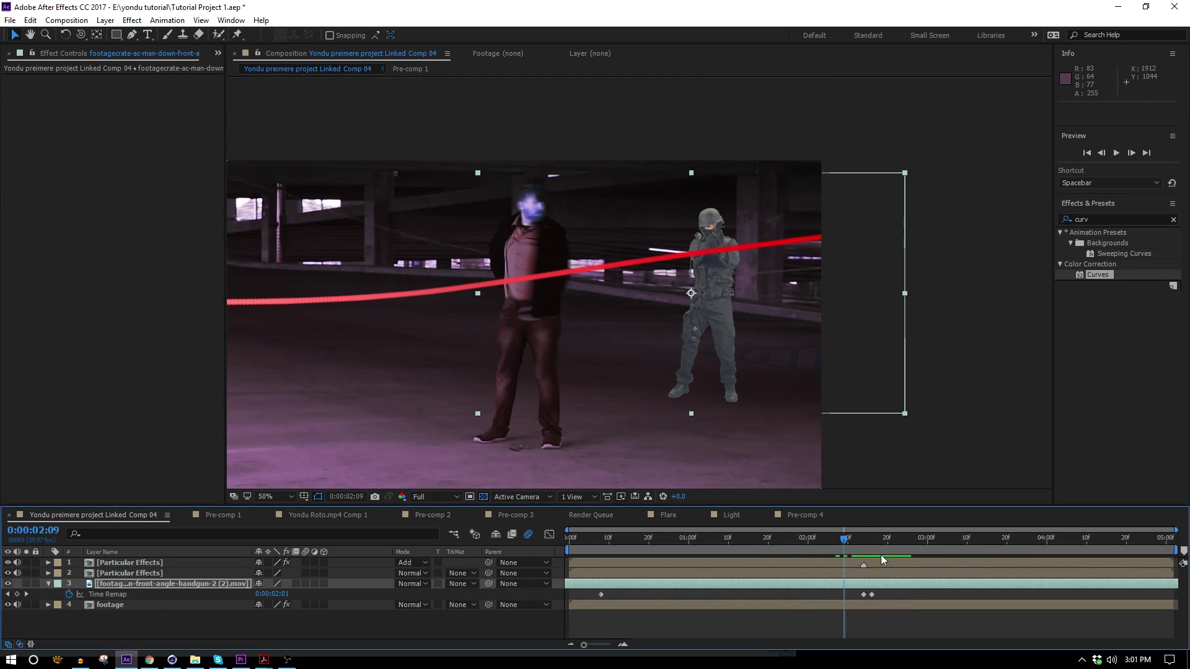
mouse_move(852, 539)
left_mouse_down()
mouse_move(876, 557)
mouse_move(864, 557)
left_mouse_up()
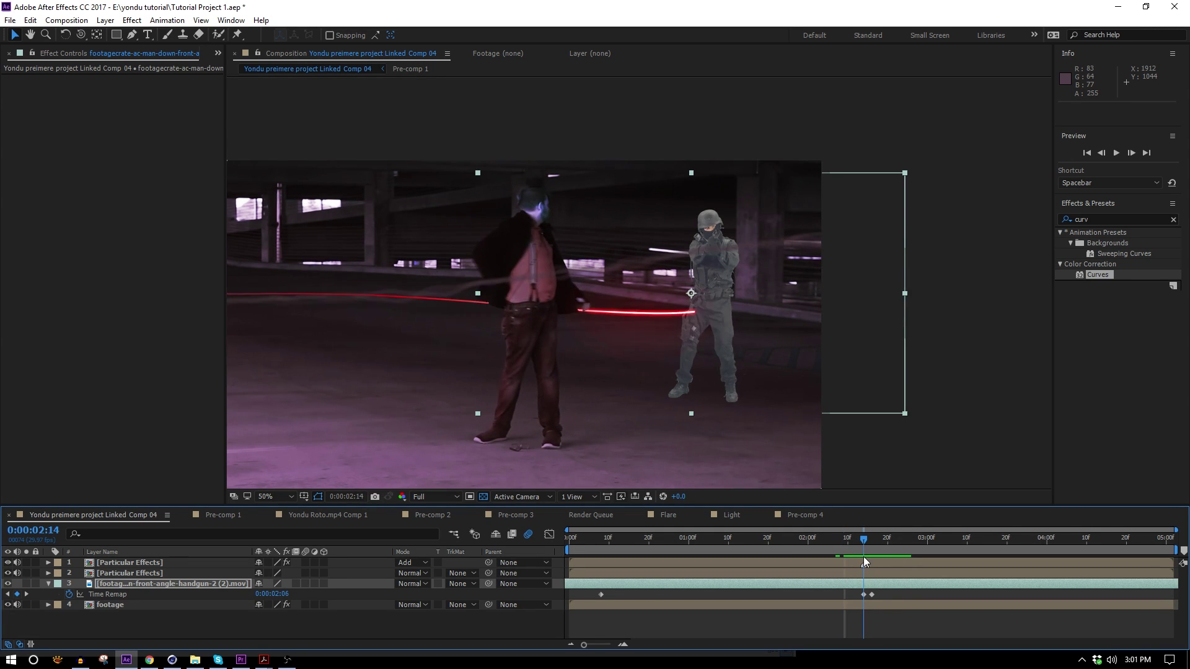
key("space")
key("space")
- Switch to Chrome and download the 4K Sparks Burst - Explosion Sweetener 5 clip from FootageCrate's Explosions category
left_click(149, 660)
mouse_move(339, 163)
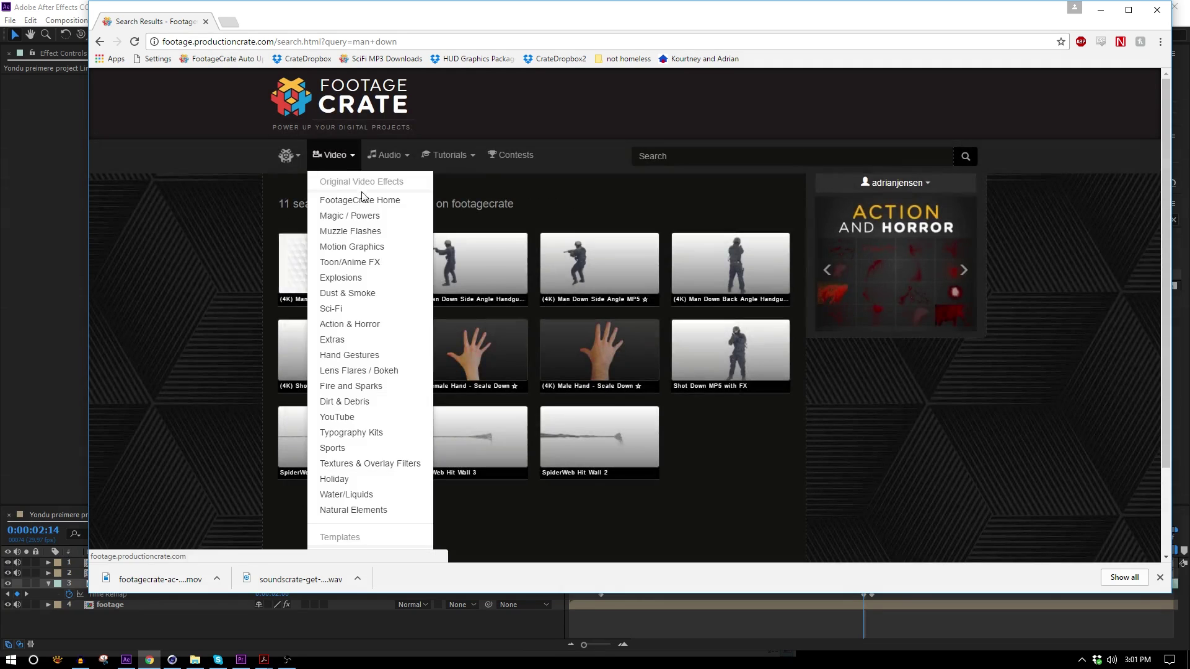
left_click(375, 284)
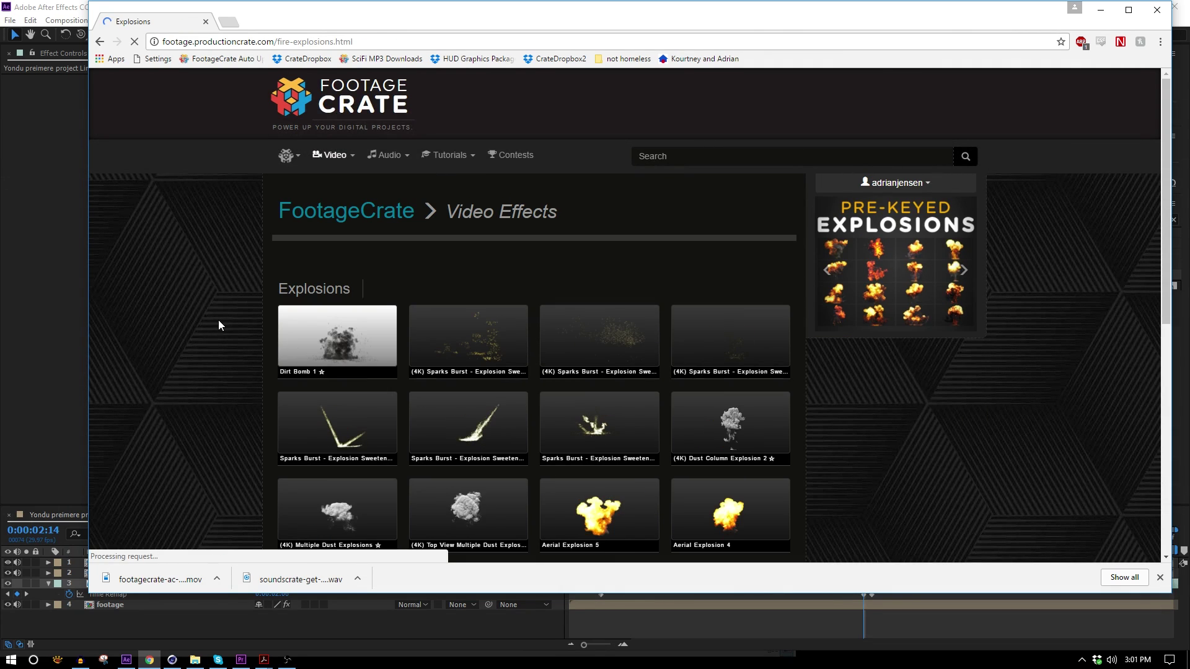
left_click(599, 336)
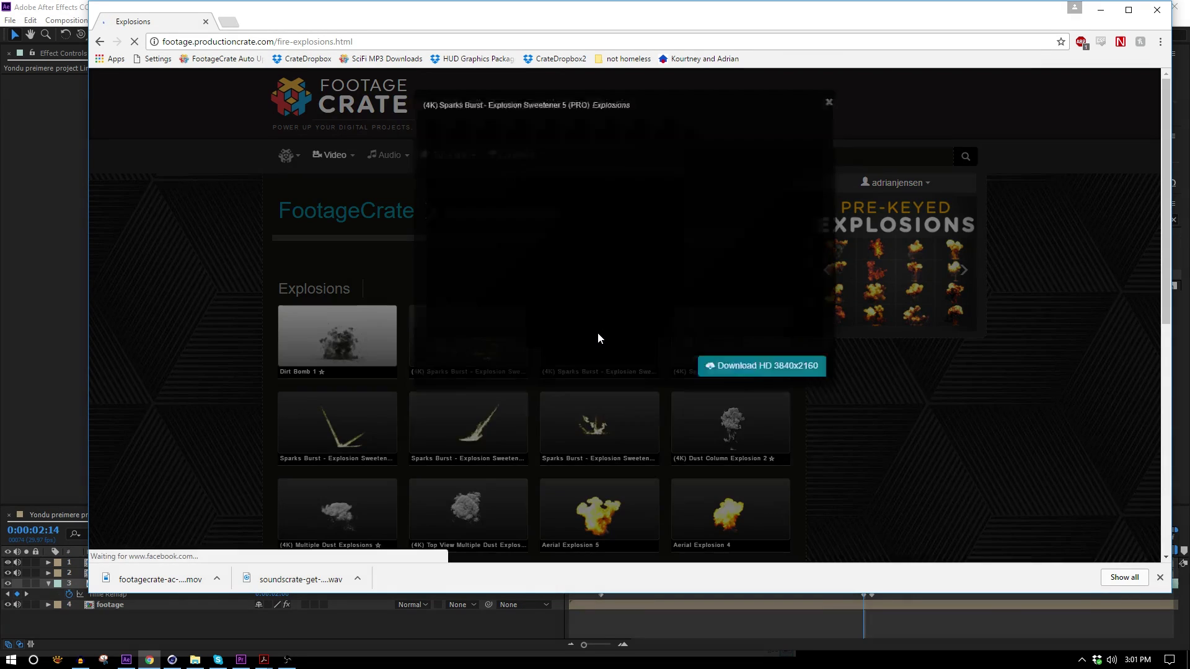
left_click(743, 443)
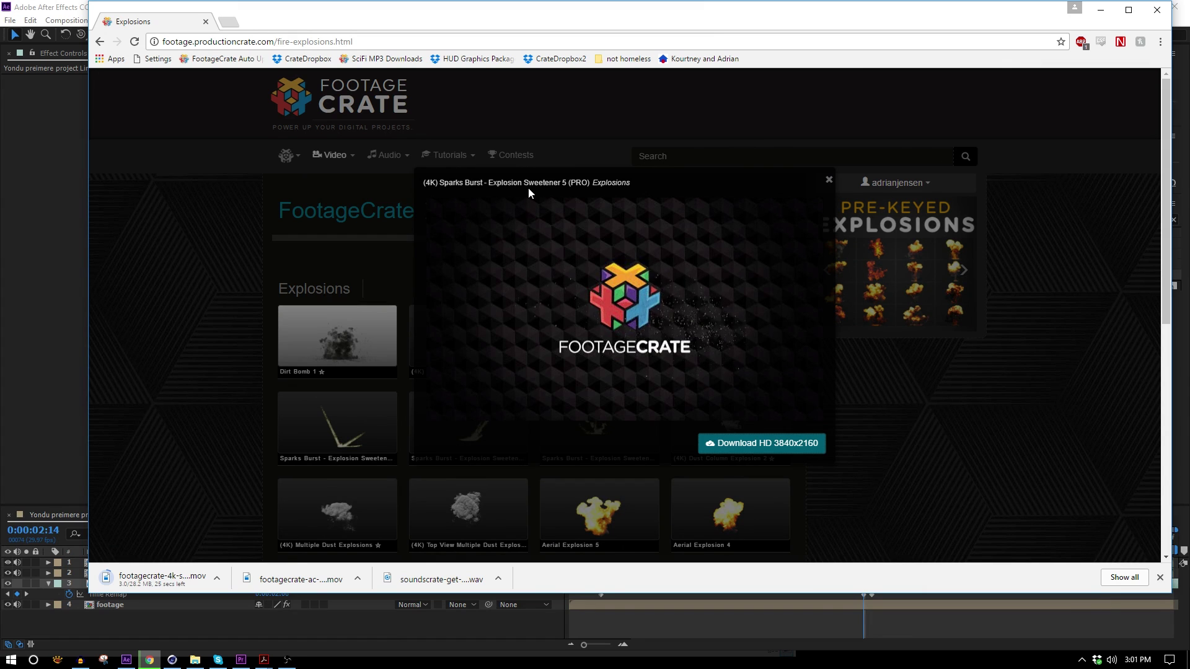
left_click(886, 447)
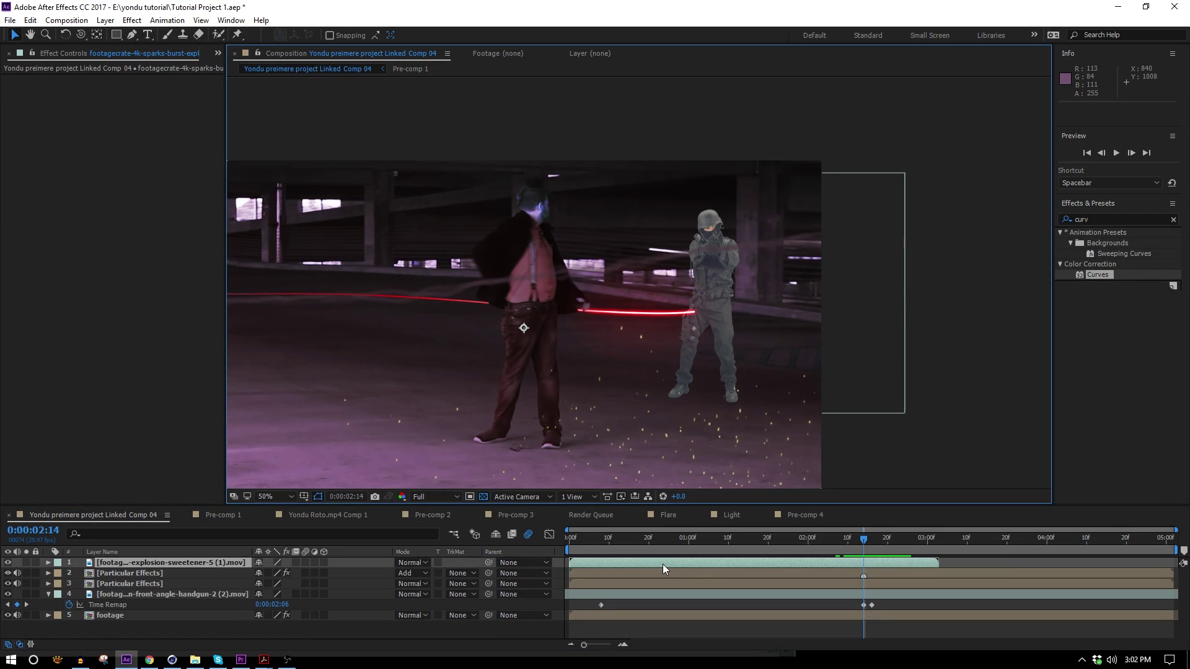
- Align the sparks burst clip's start with the arrow's hit at 0:00:02:14 and scale it down proportionally to about 48% over the gunman
left_click_drag(663, 564, 898, 559)
key("comma")
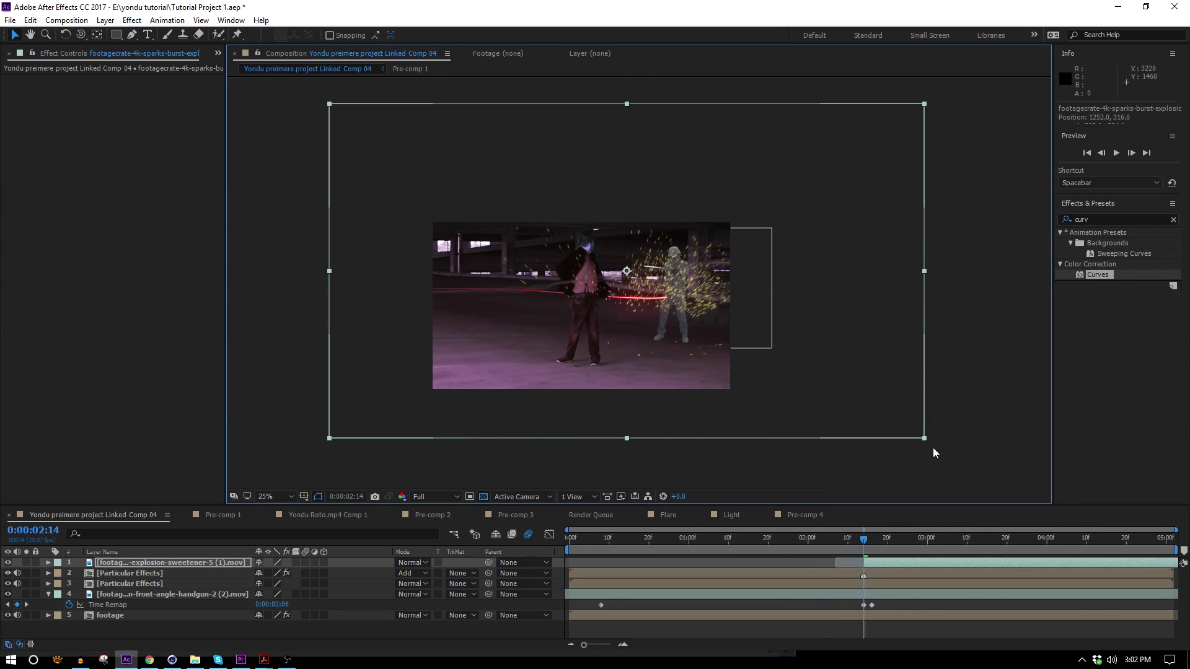
left_click_drag(924, 439, 813, 352)
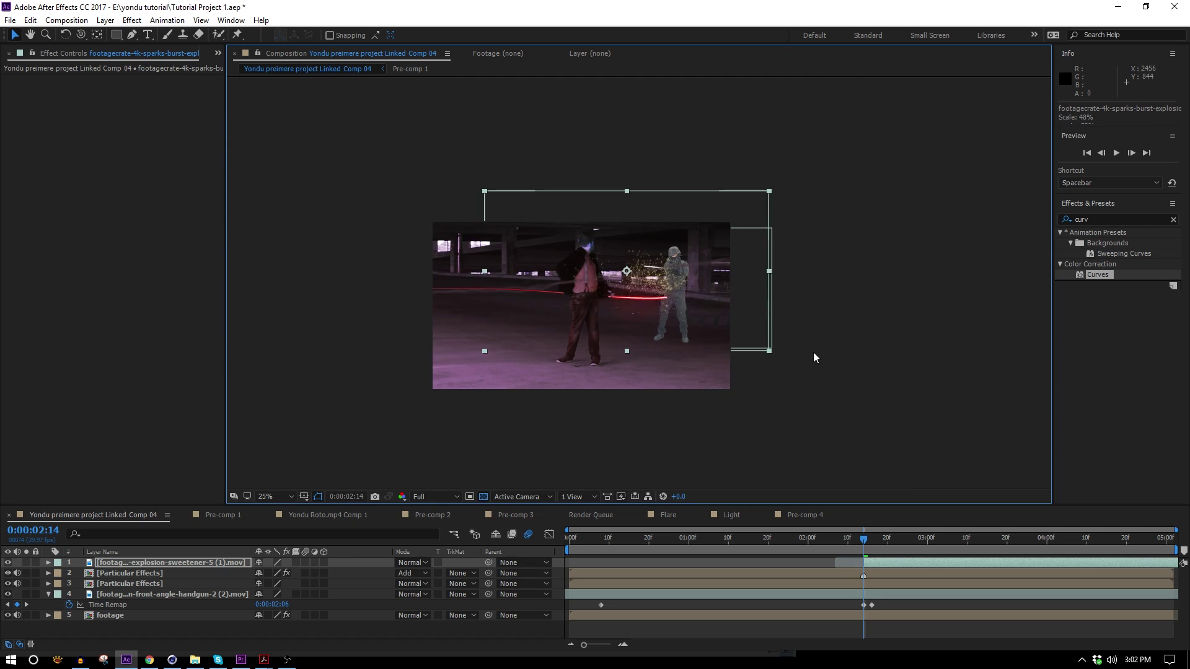
key("period")
left_click_drag(878, 540, 868, 542)
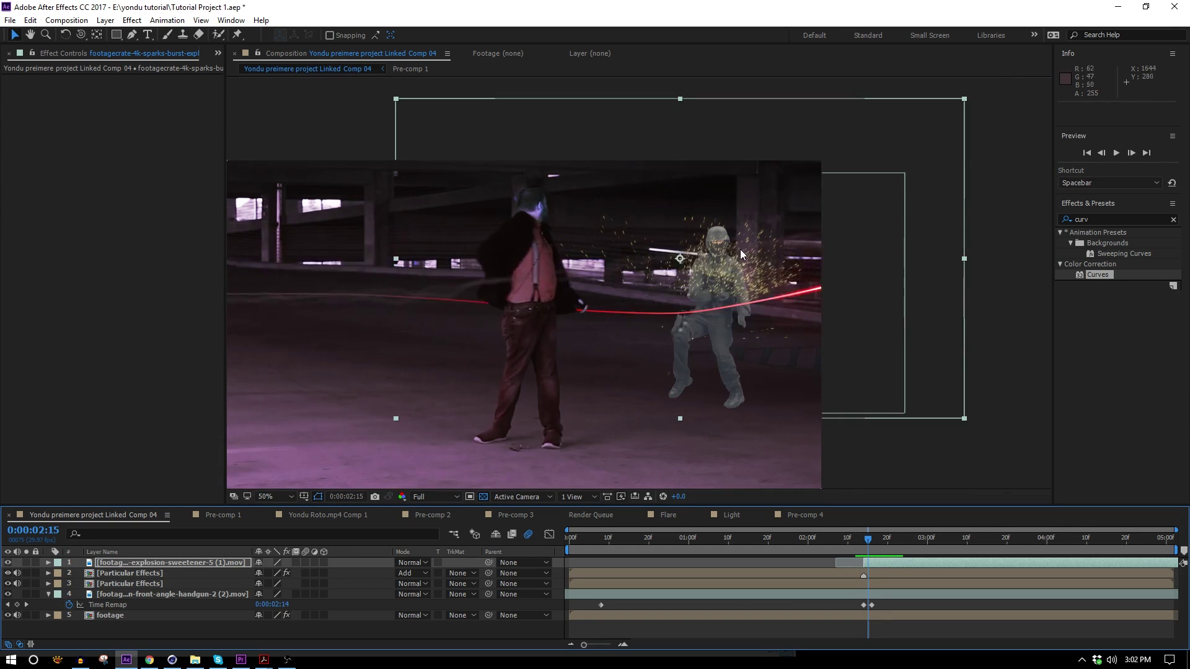
scroll(740, 249, "up", 1)
left_click_drag(834, 352, 699, 267)
- Apply the Curves effect to the gunman's handgun clip and pull the RGB curve's midtones down to darken him
left_click(154, 593)
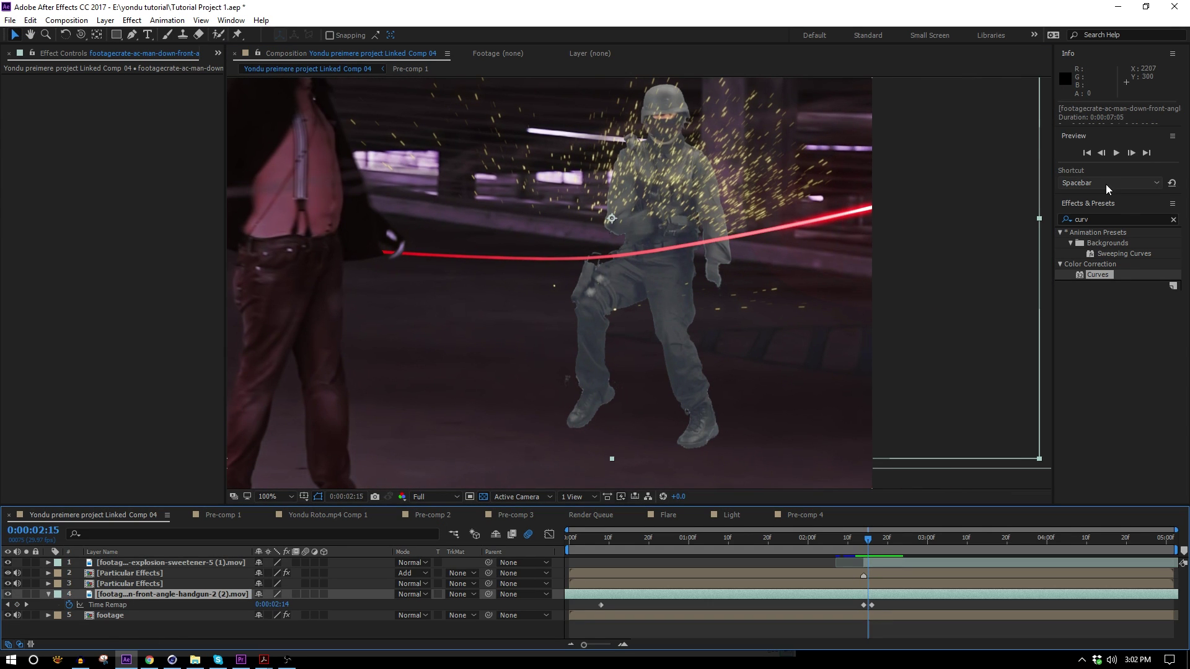
left_click(1112, 215)
double_click(1097, 274)
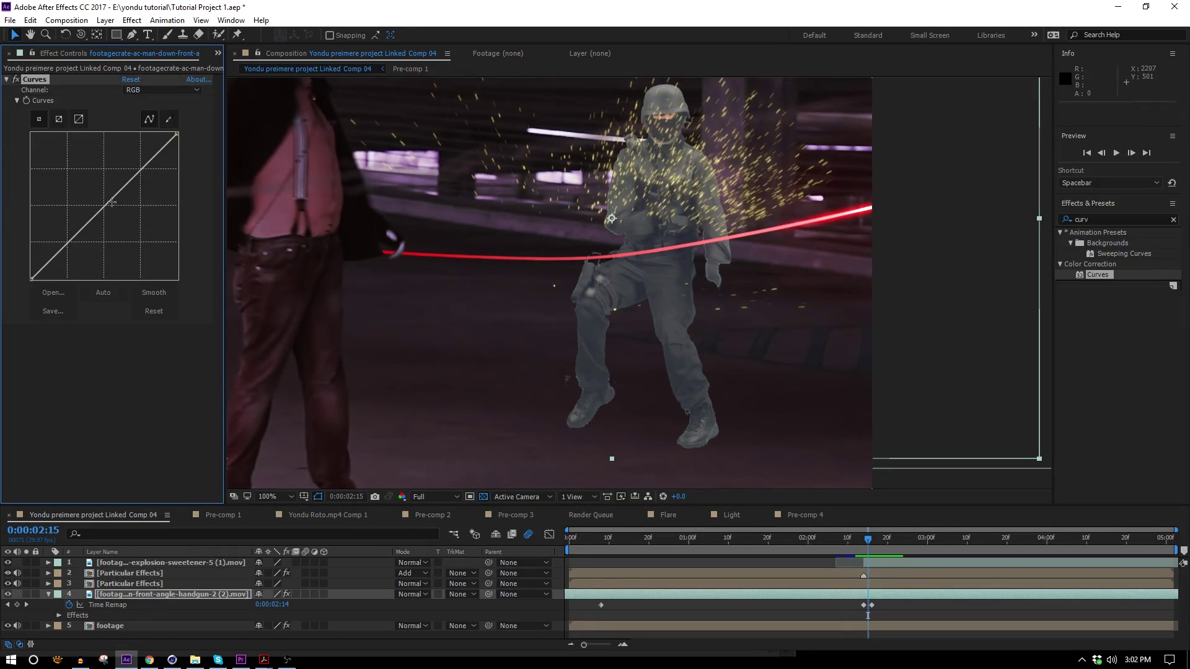
left_click_drag(111, 202, 130, 217)
- Raise the midtones of the Red and Blue channel curves on the gunman to match the garage's purple tint
left_click(155, 91)
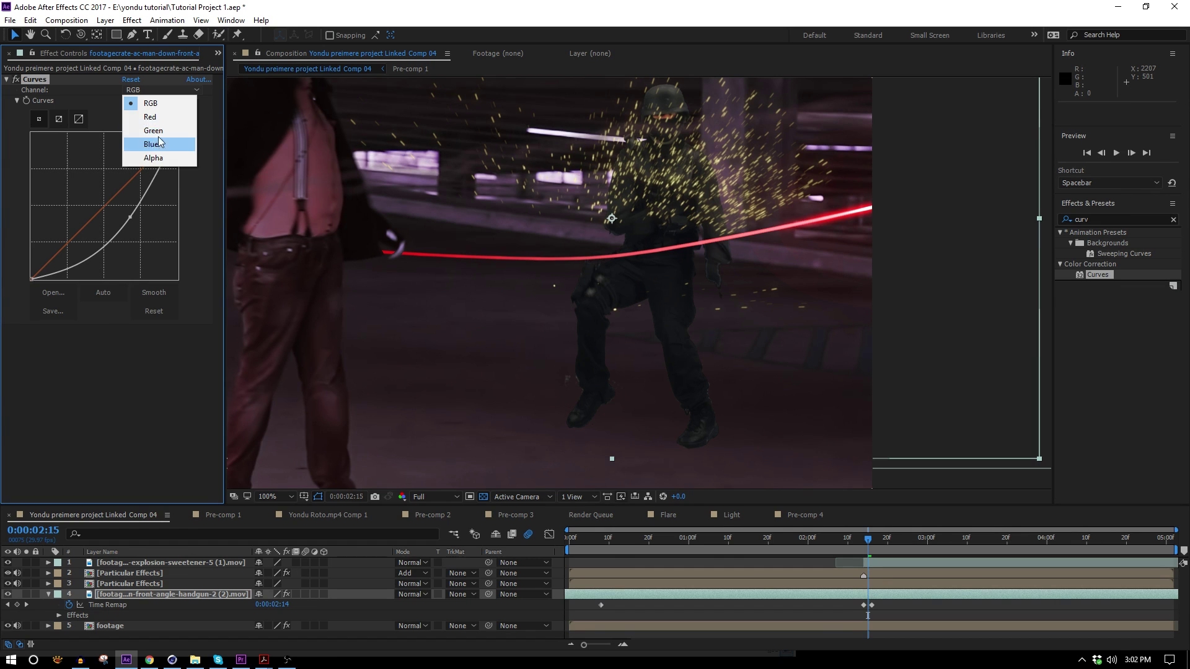
left_click(137, 117)
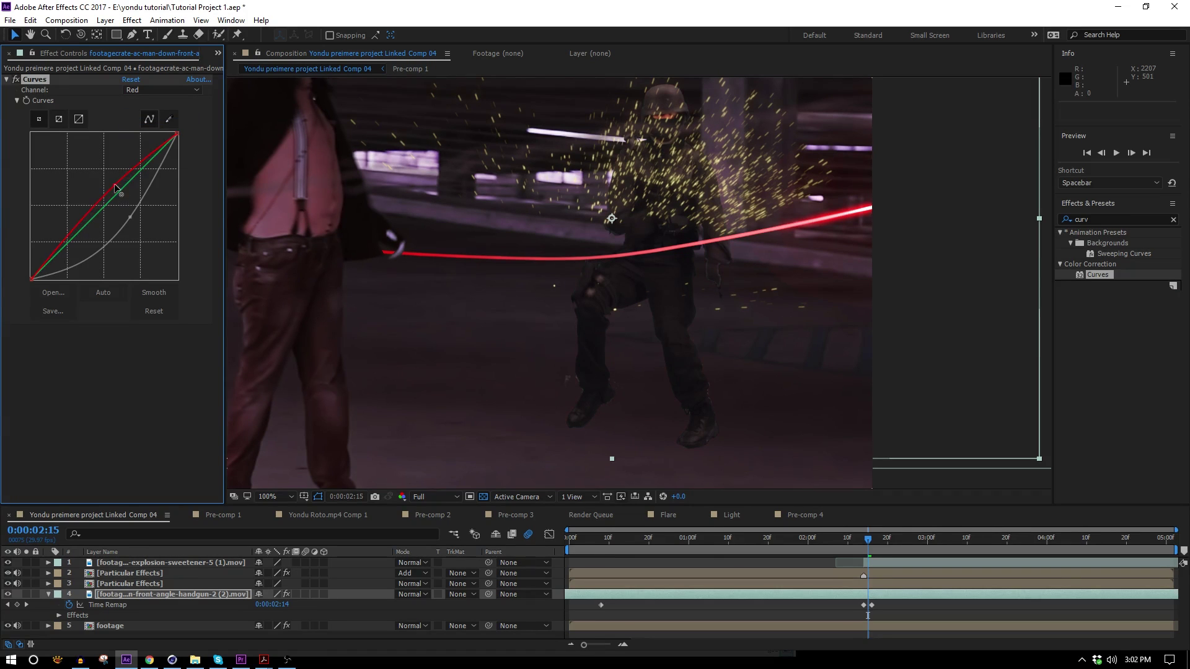
left_click(187, 92)
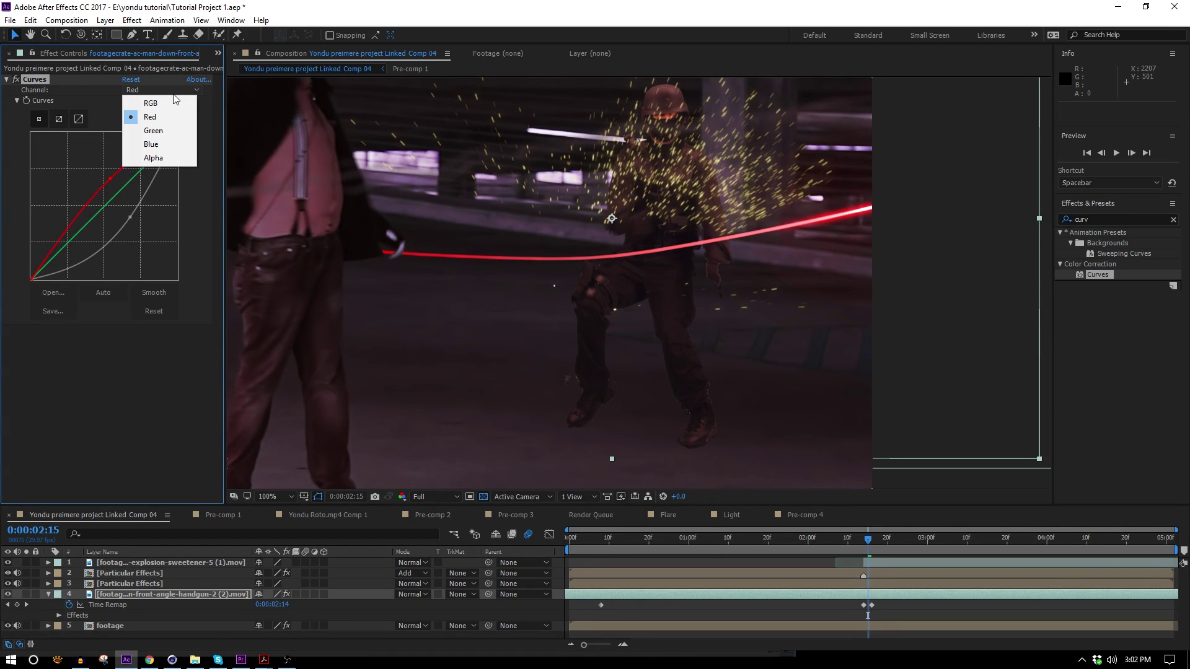
left_click(137, 139)
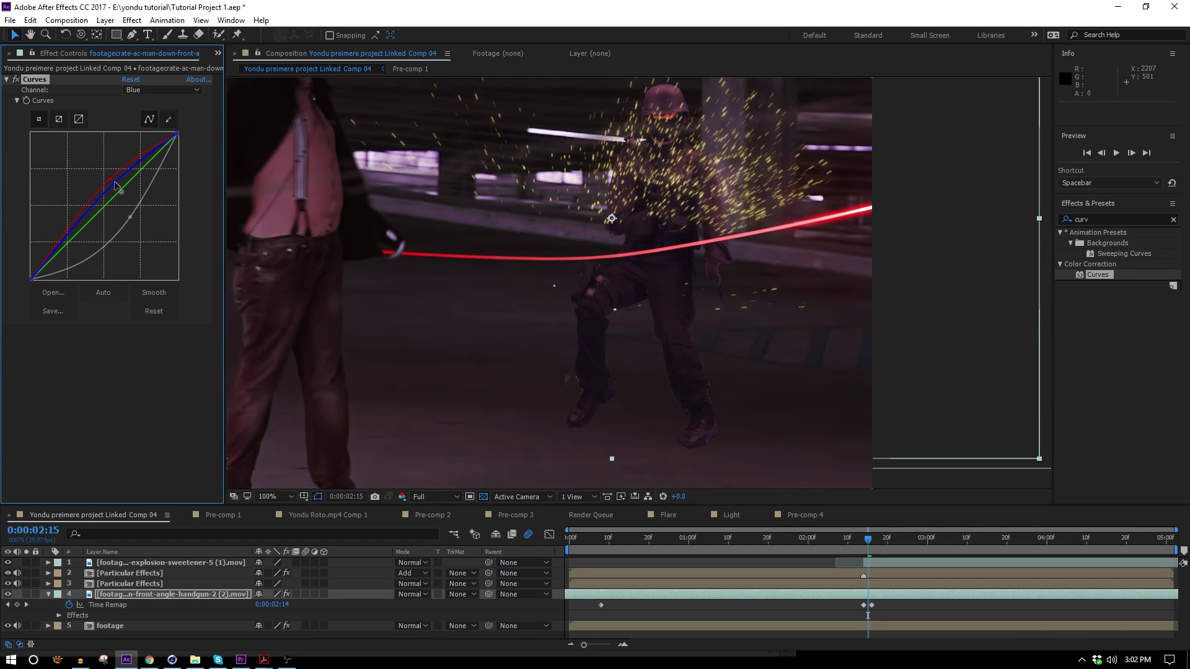